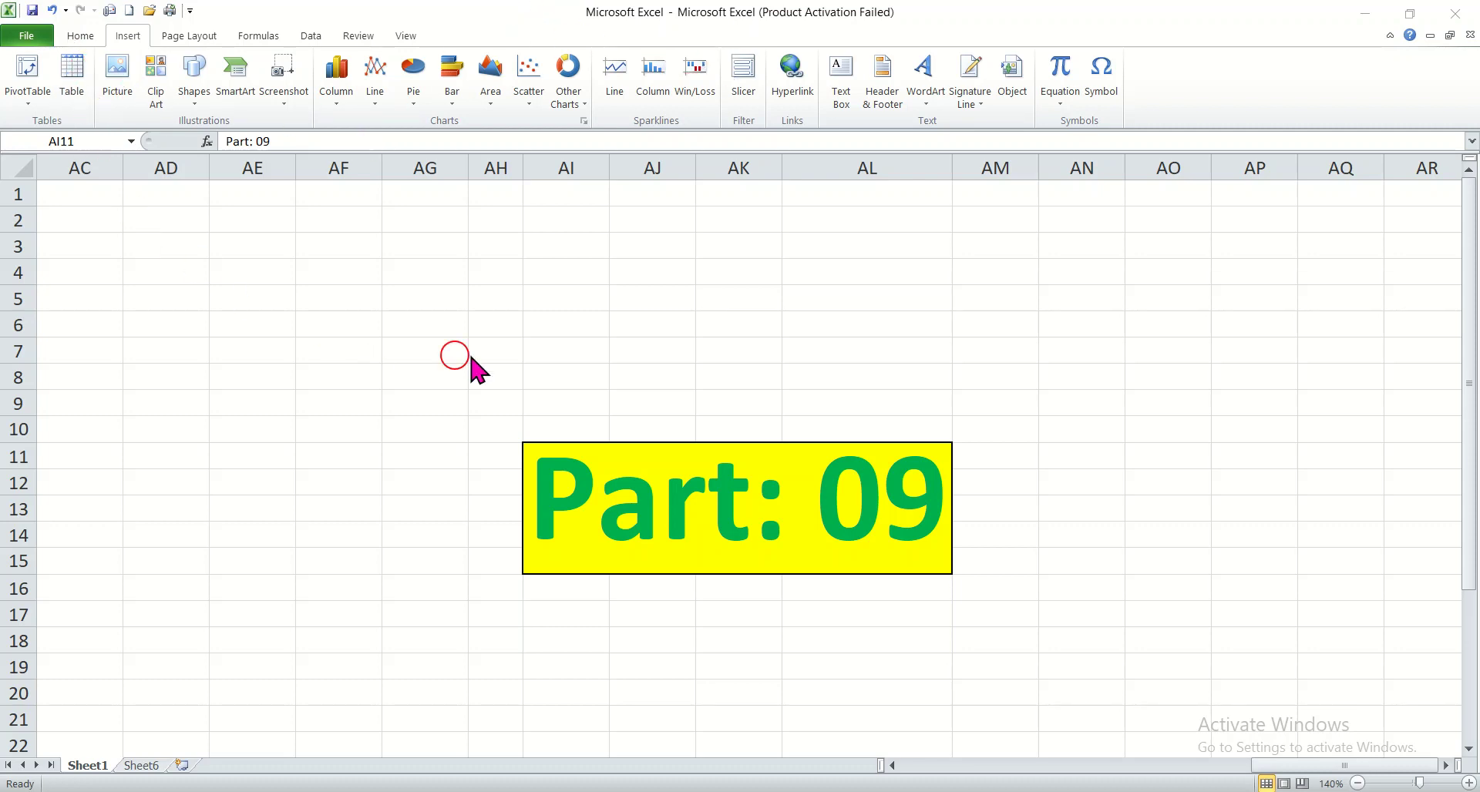
{"action": "left_click", "coordinate": [75, 37]}
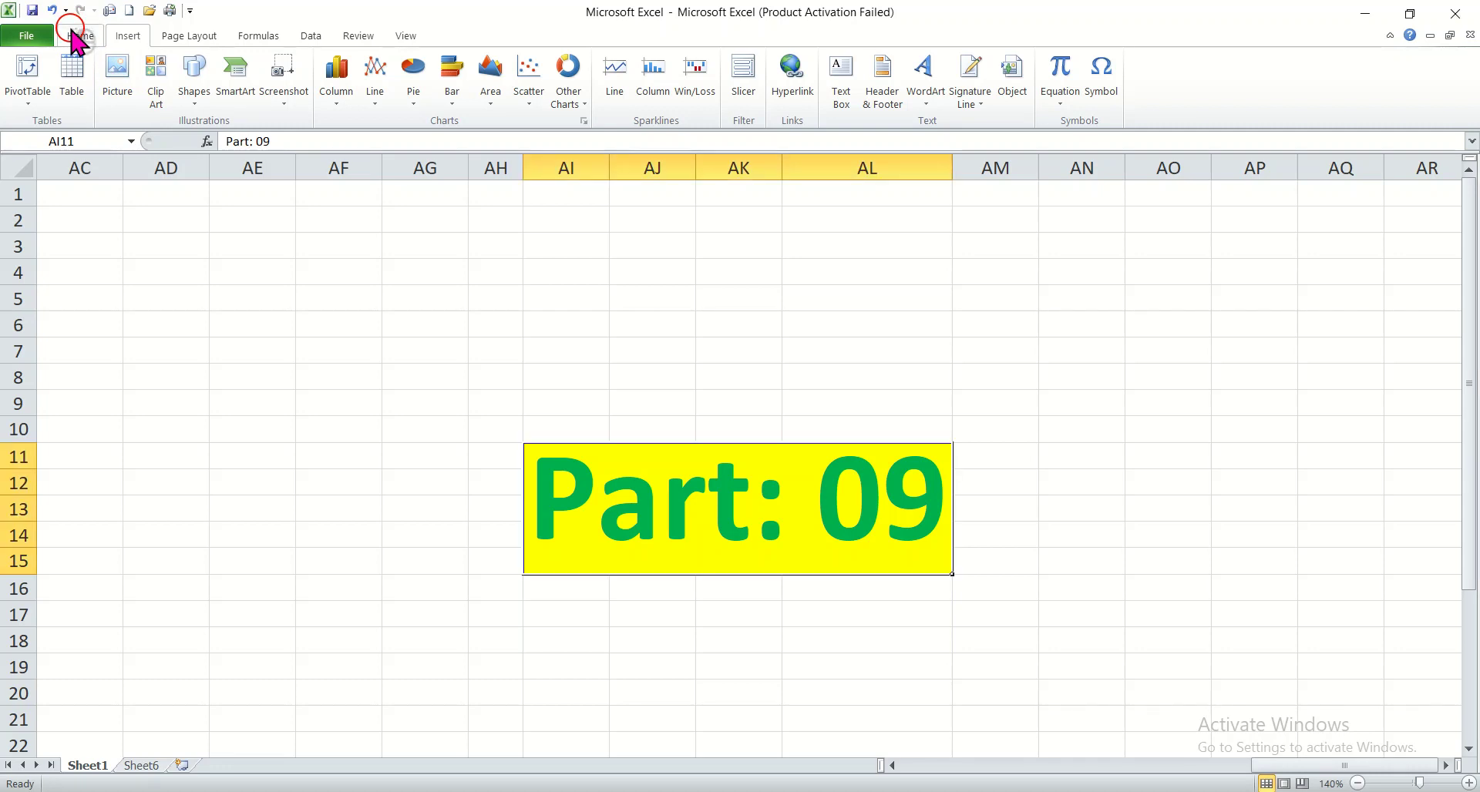
{"action": "left_click", "coordinate": [75, 37]}
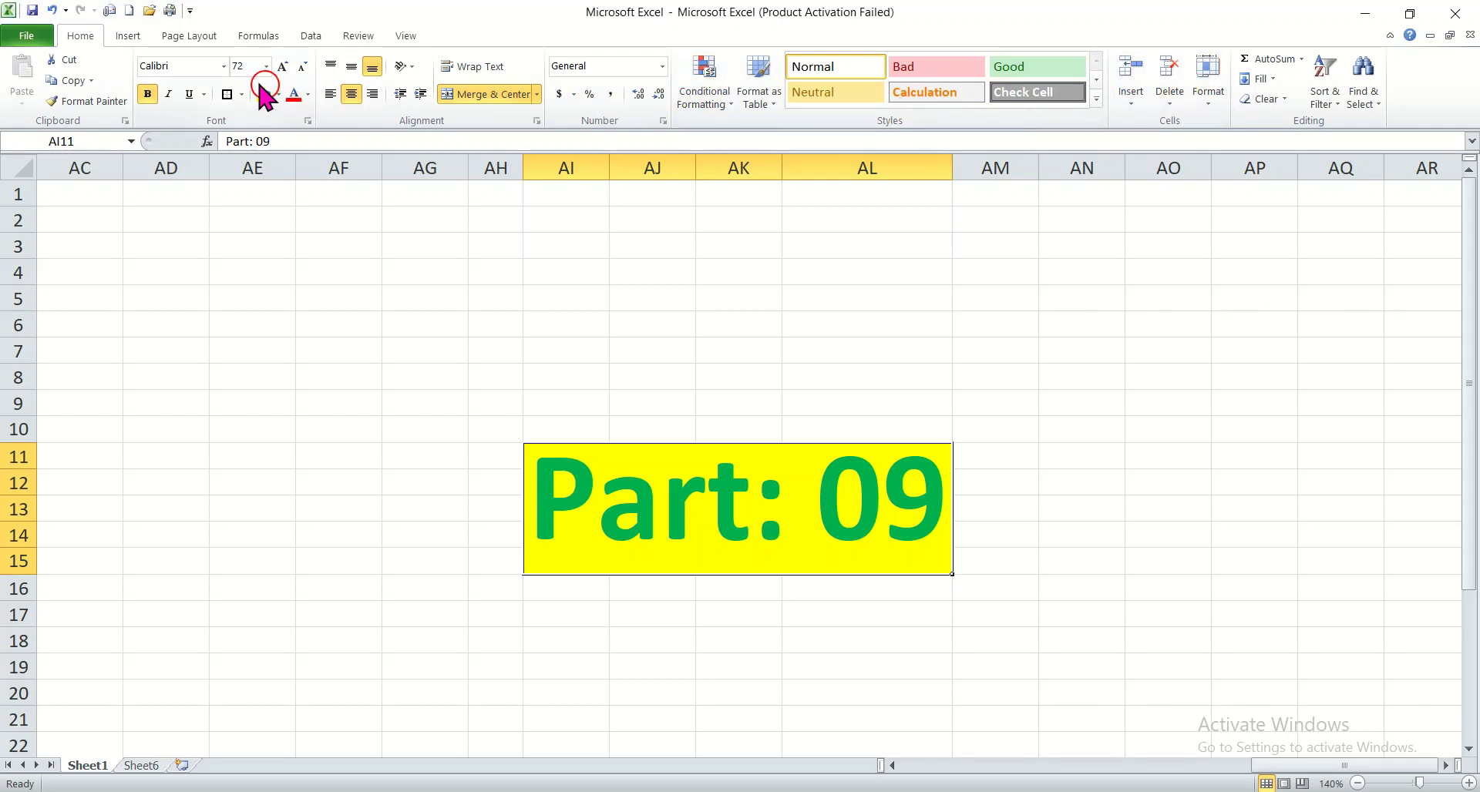
{"action": "left_click", "coordinate": [125, 37]}
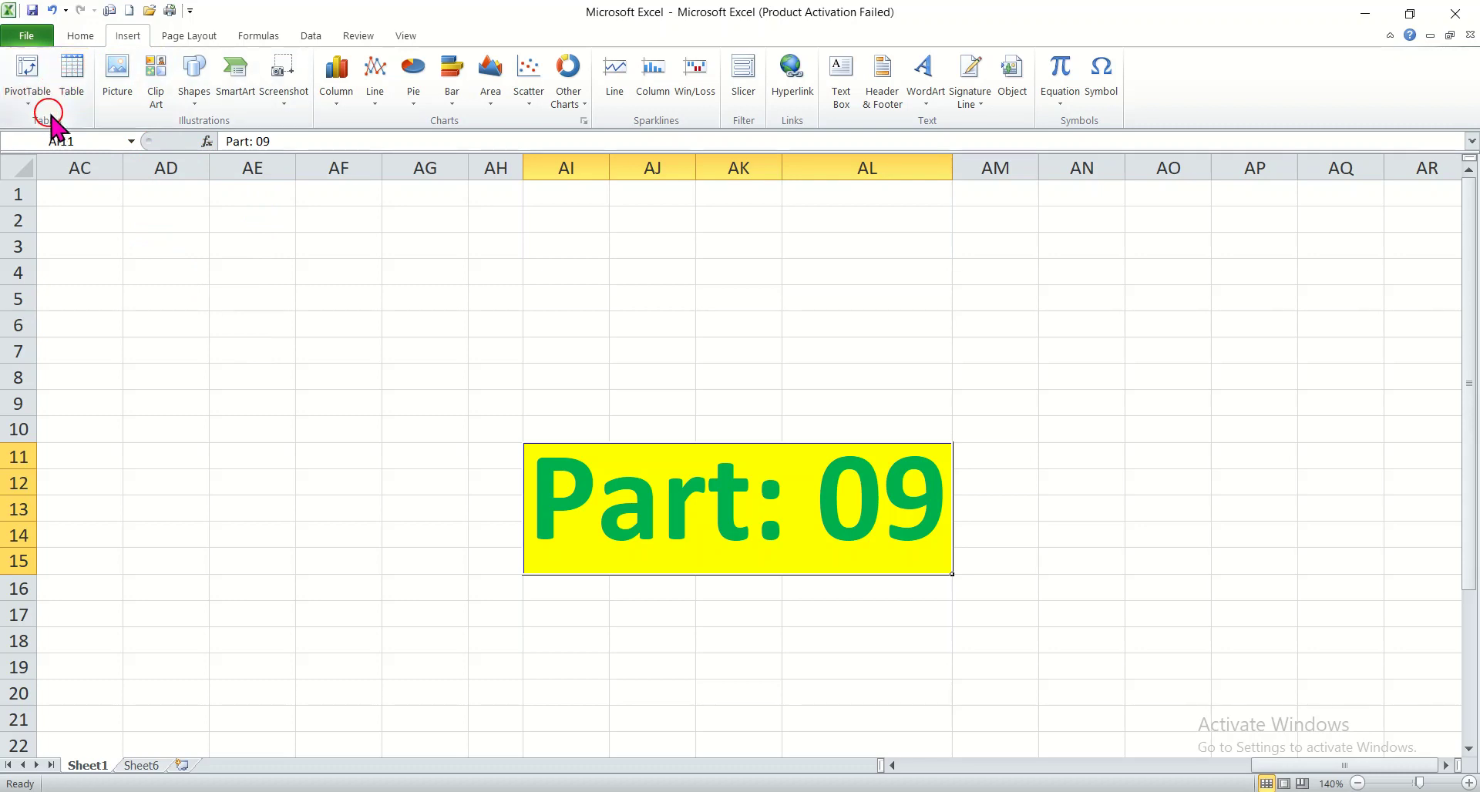
Start creating a PivotTable from the Name, Class # and Marks table
{"action": "left_click", "coordinate": [761, 791]}
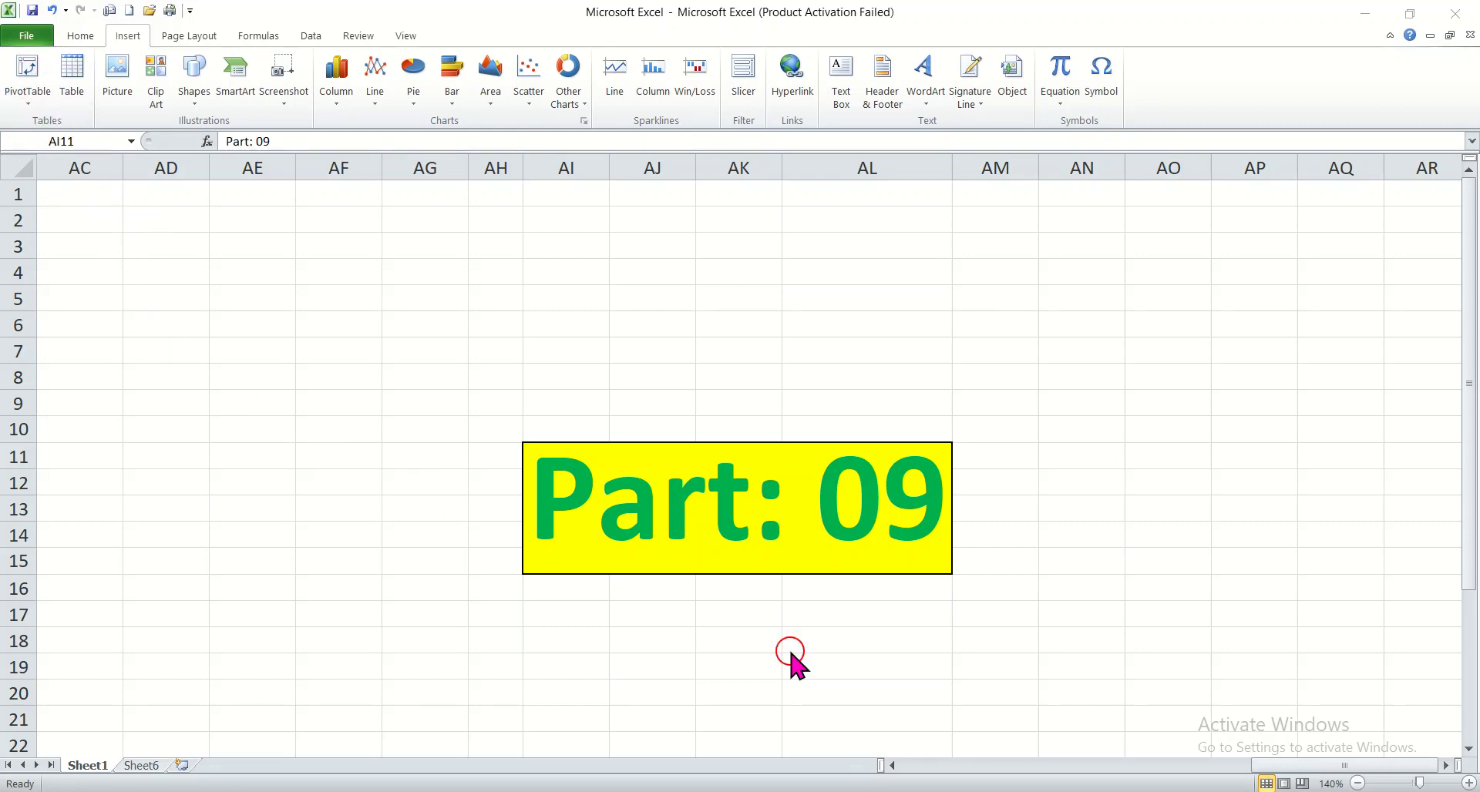
{"action": "left_click", "coordinate": [1298, 760]}
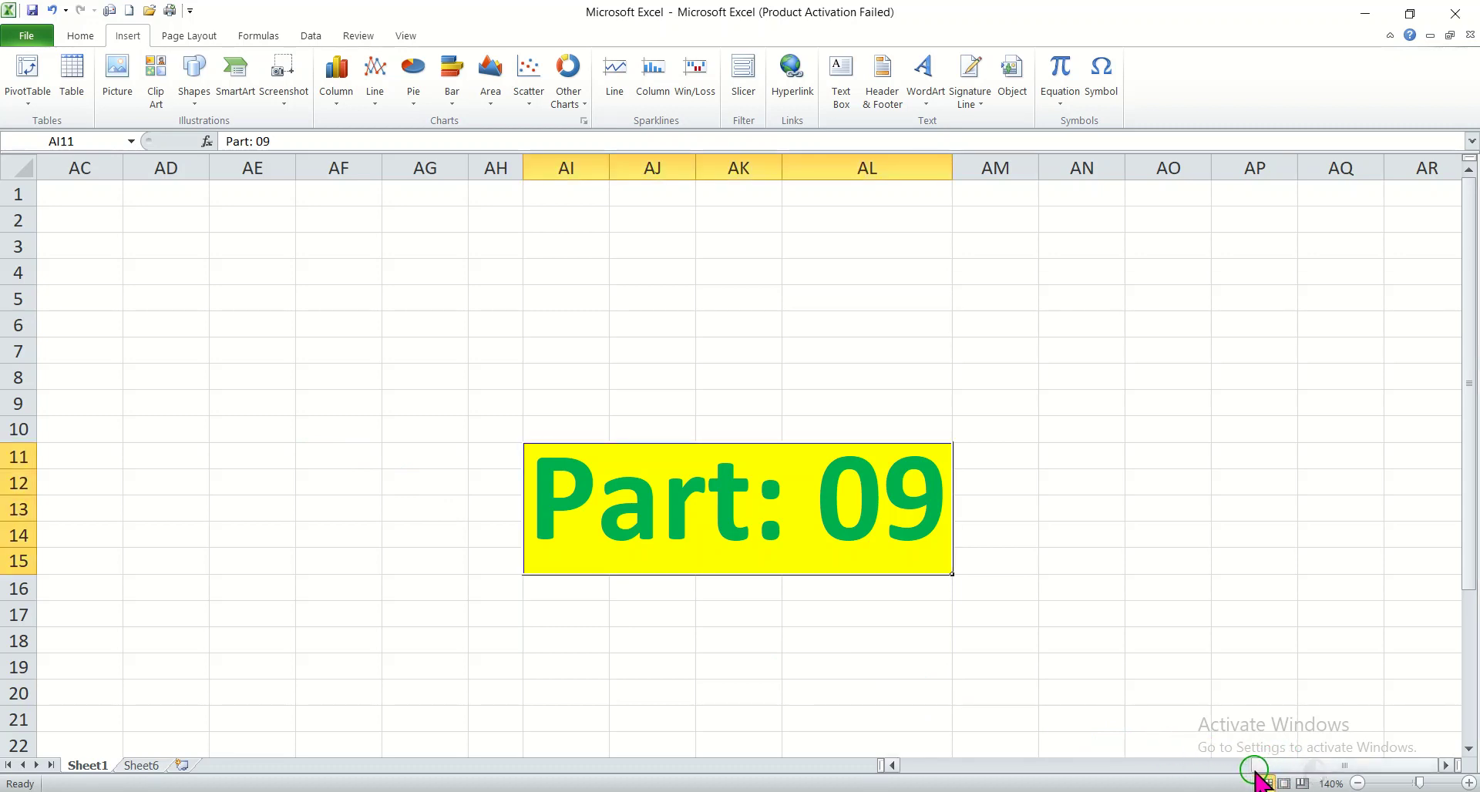
{"action": "left_click", "coordinate": [1296, 763]}
{"action": "left_click_drag", "start_coordinate": [1103, 571], "coordinate": [822, 658]}
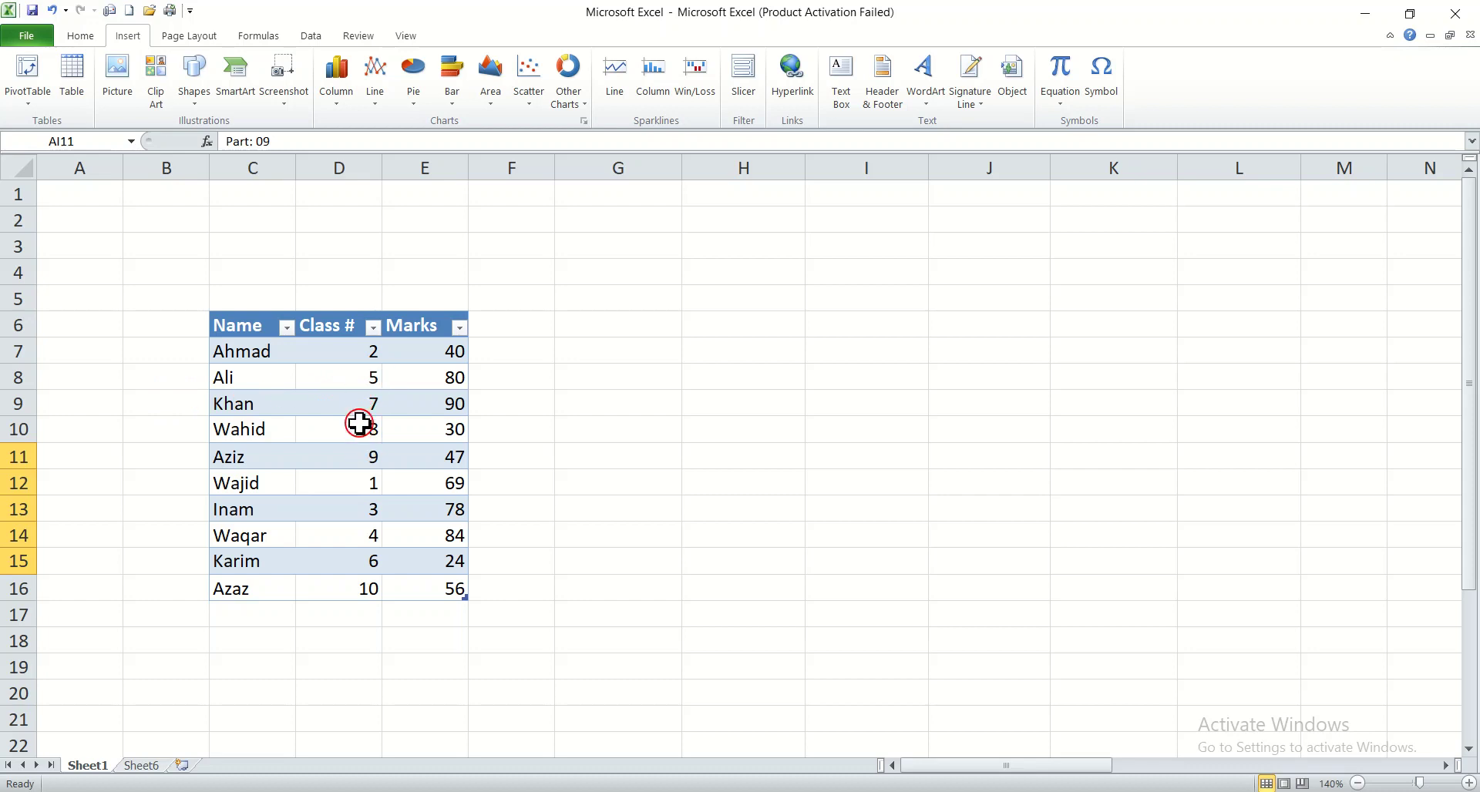
{"action": "left_click", "coordinate": [363, 589]}
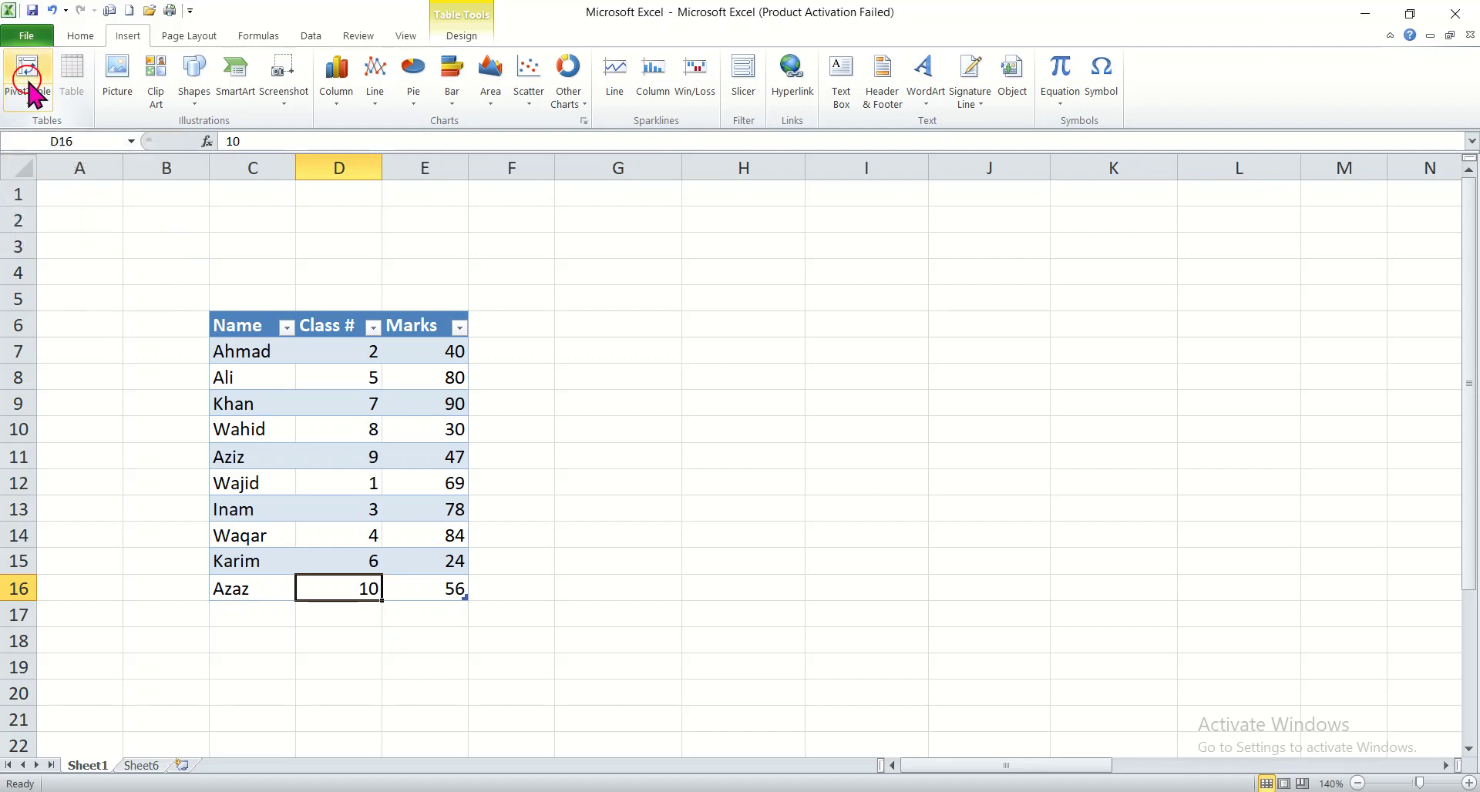
{"action": "left_click", "coordinate": [31, 73]}
{"action": "left_click", "coordinate": [32, 96]}
{"action": "left_click", "coordinate": [28, 68]}
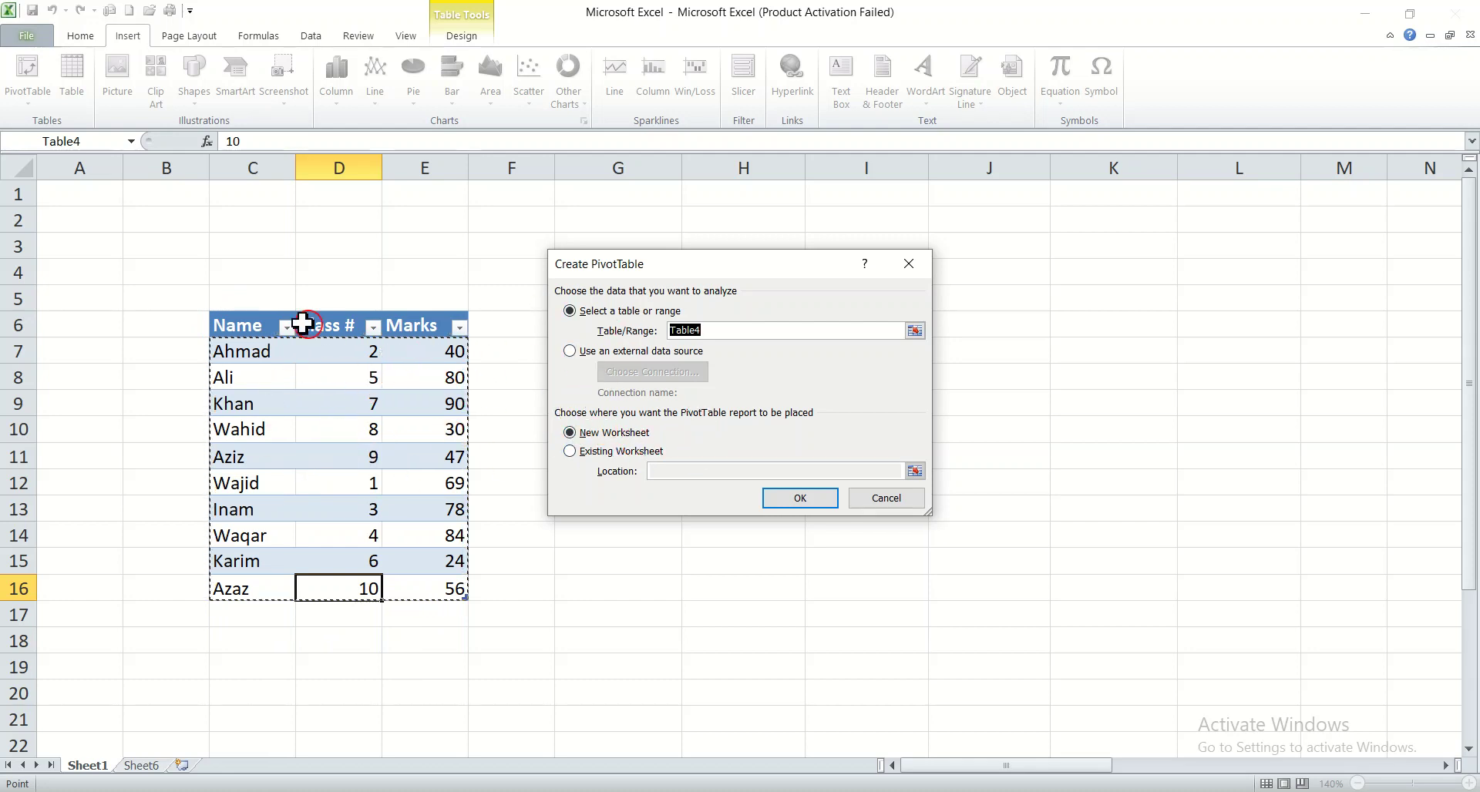
{"action": "left_click_drag", "start_coordinate": [221, 341], "coordinate": [220, 298]}
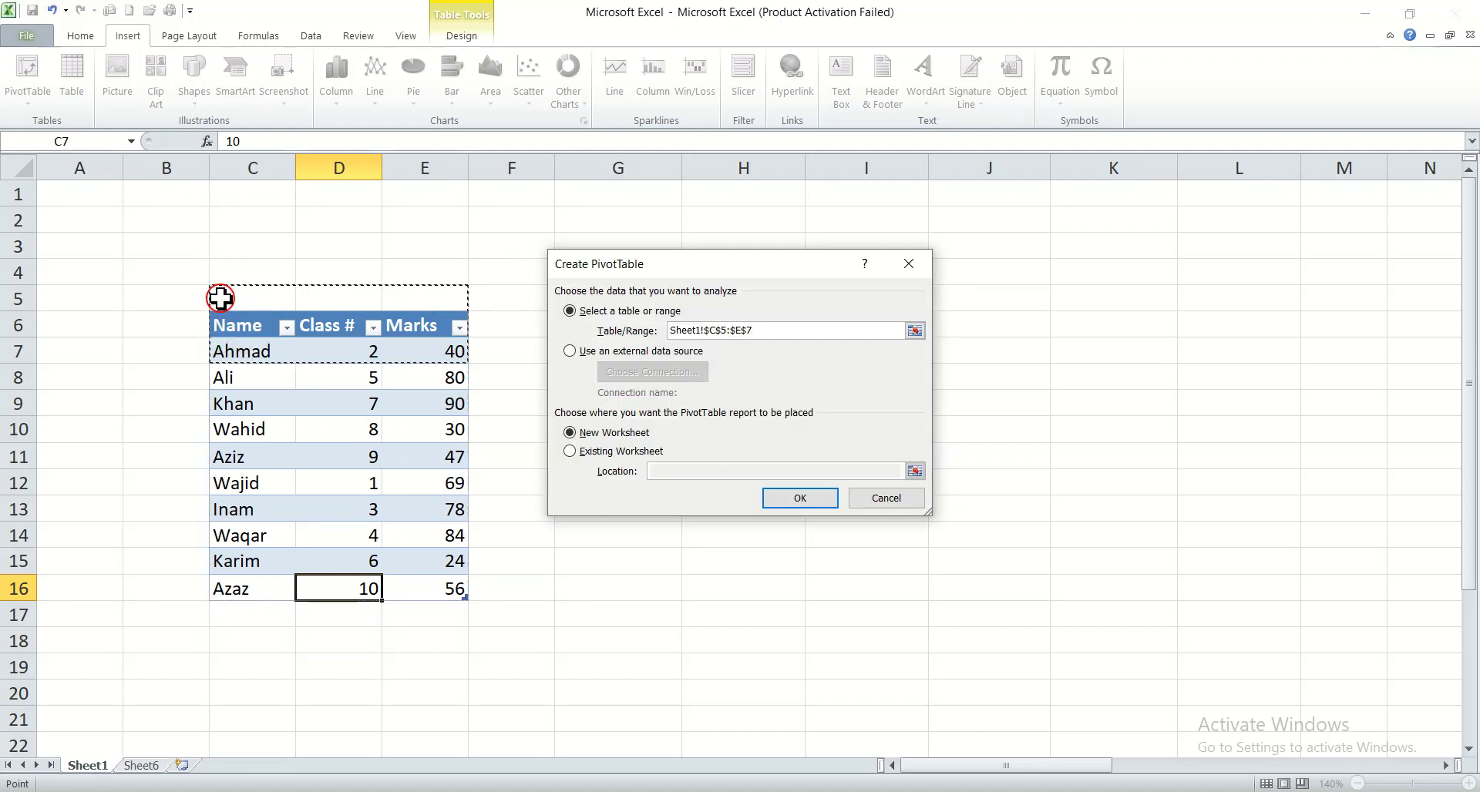
{"action": "left_click_drag", "start_coordinate": [204, 361], "coordinate": [203, 563]}
{"action": "left_click_drag", "start_coordinate": [219, 336], "coordinate": [218, 319]}
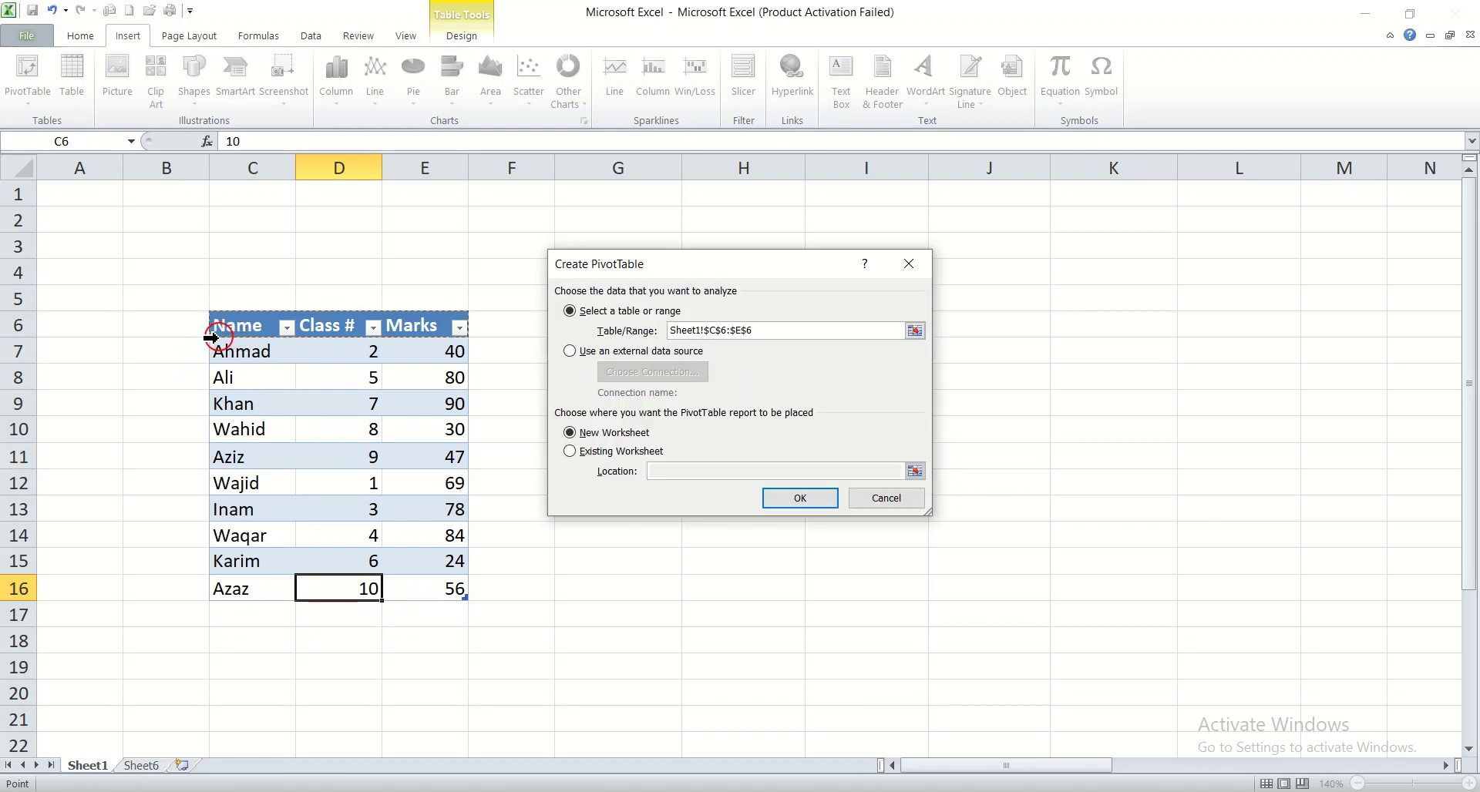
{"action": "left_click_drag", "start_coordinate": [231, 343], "coordinate": [239, 585]}
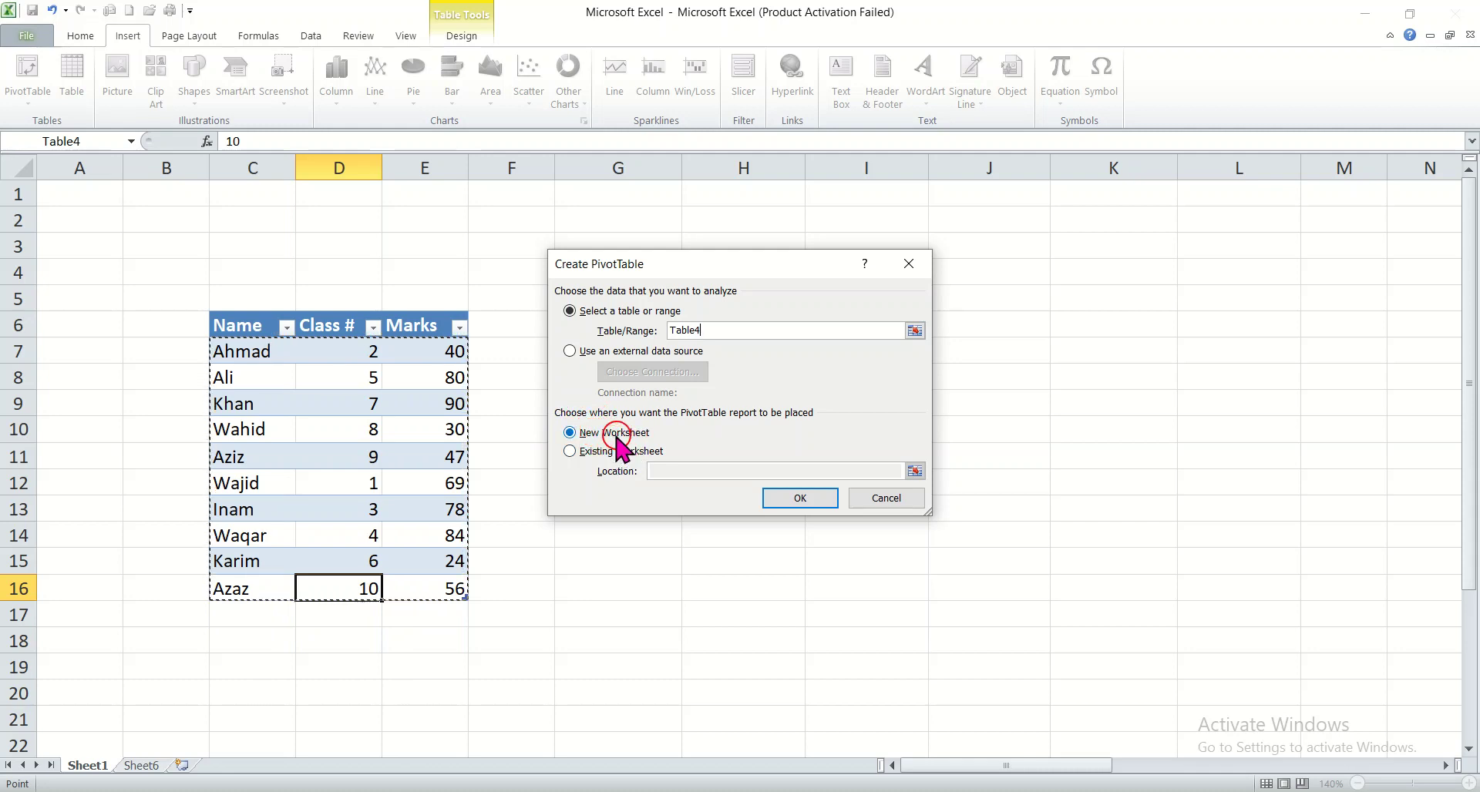
Place the PivotTable on a new worksheet and confirm its creation from Table4
{"action": "left_click", "coordinate": [571, 451]}
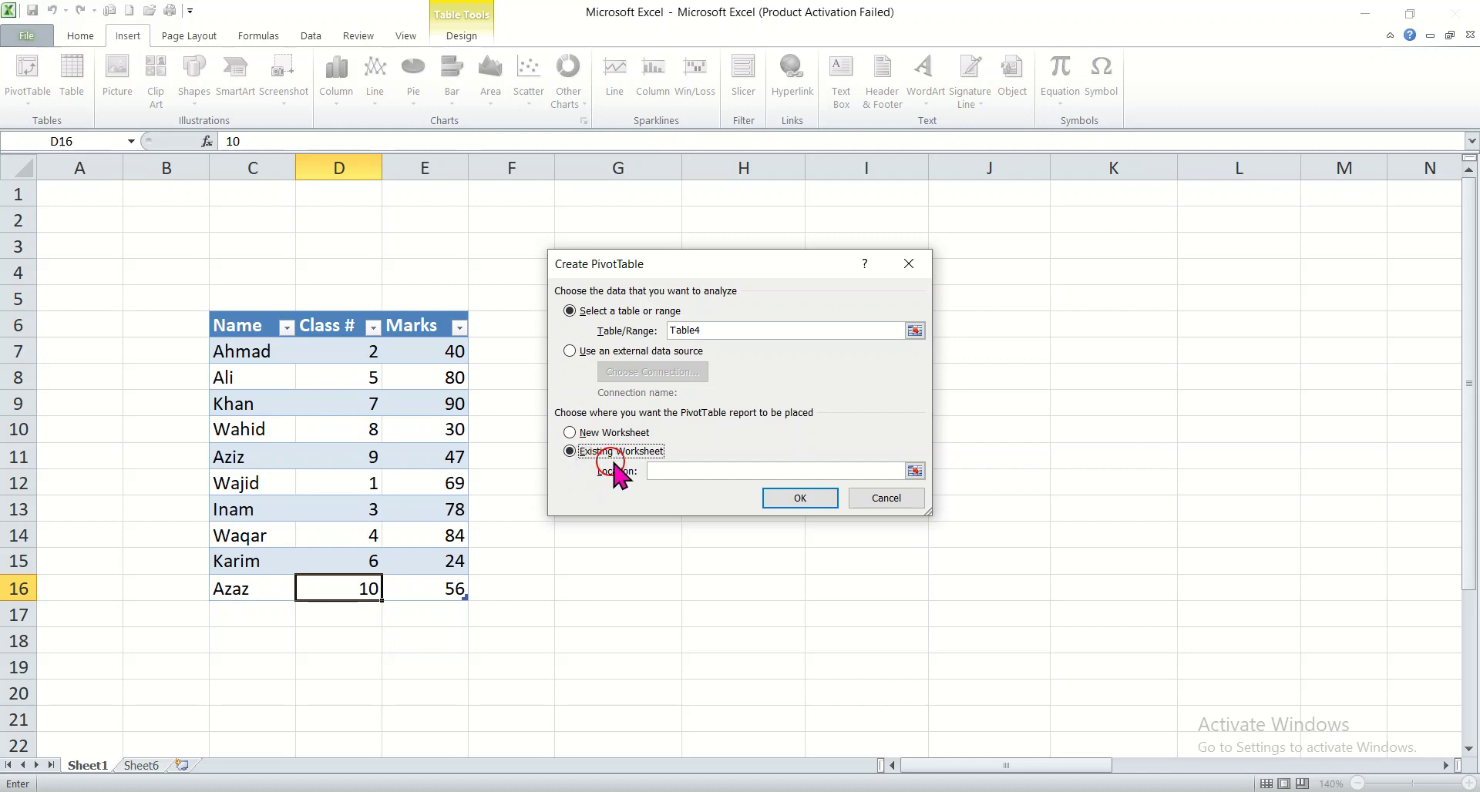
{"action": "left_click", "coordinate": [783, 501]}
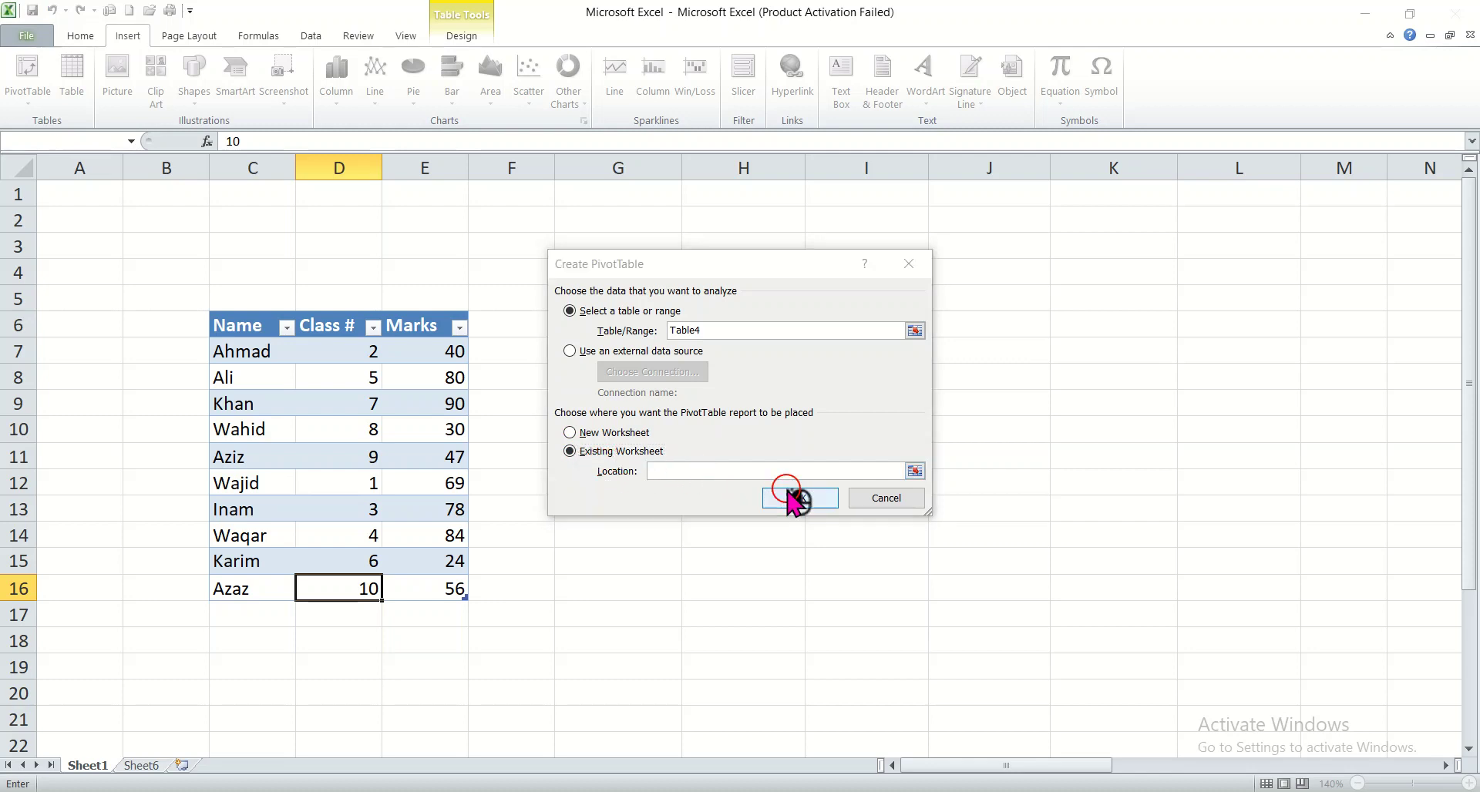
{"action": "left_click", "coordinate": [748, 452]}
{"action": "left_click", "coordinate": [571, 433]}
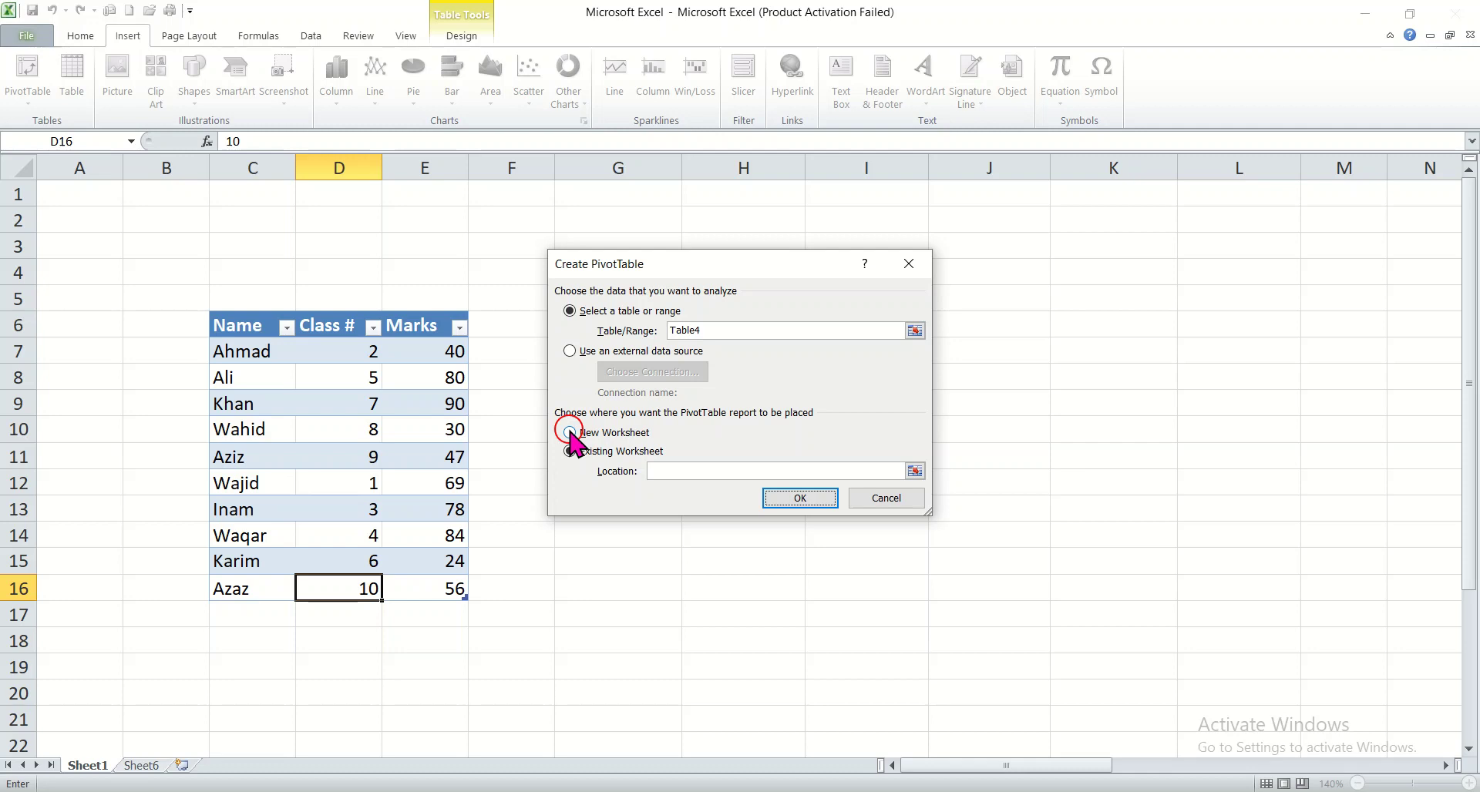
{"action": "left_click", "coordinate": [711, 471]}
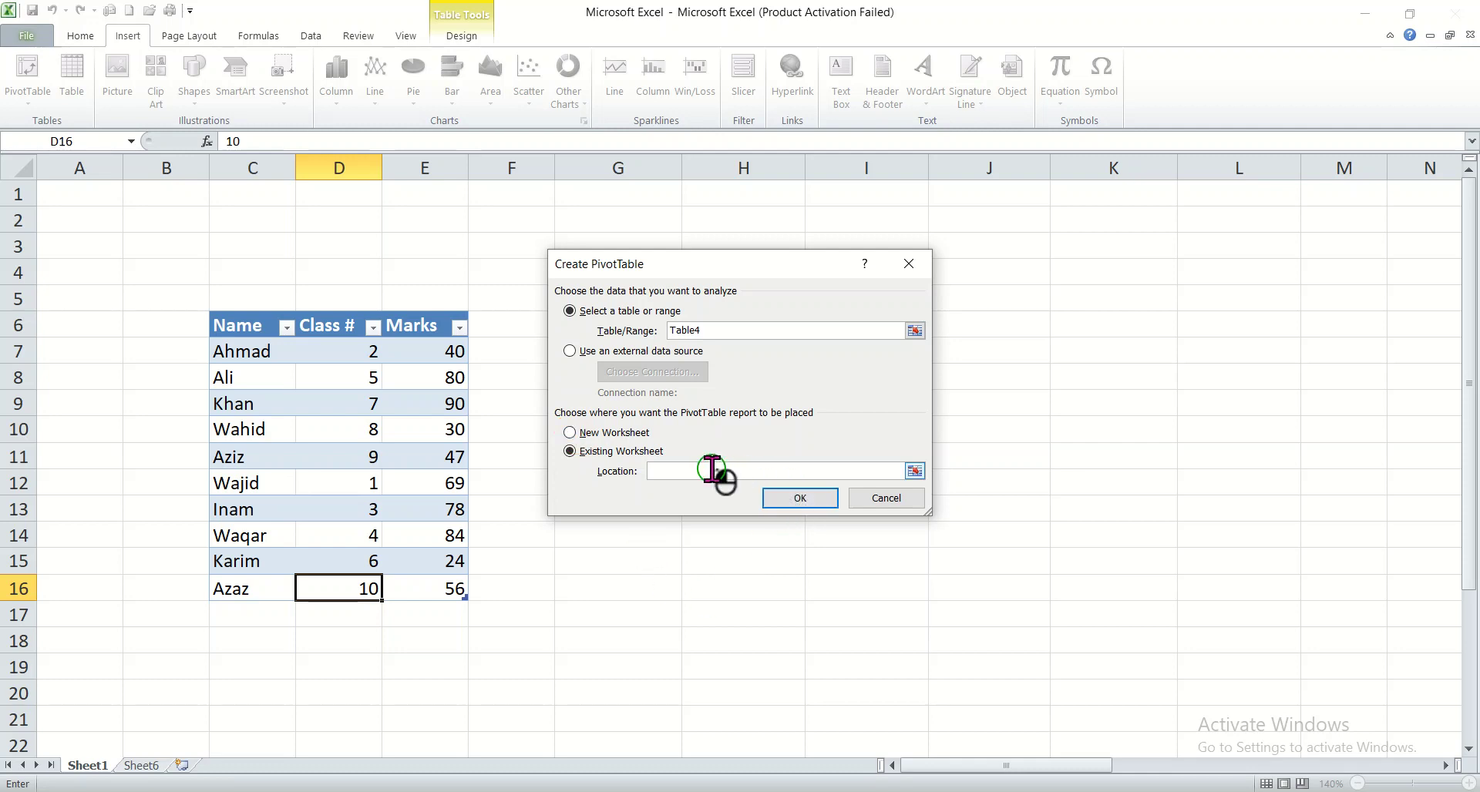
{"action": "left_click", "coordinate": [570, 433]}
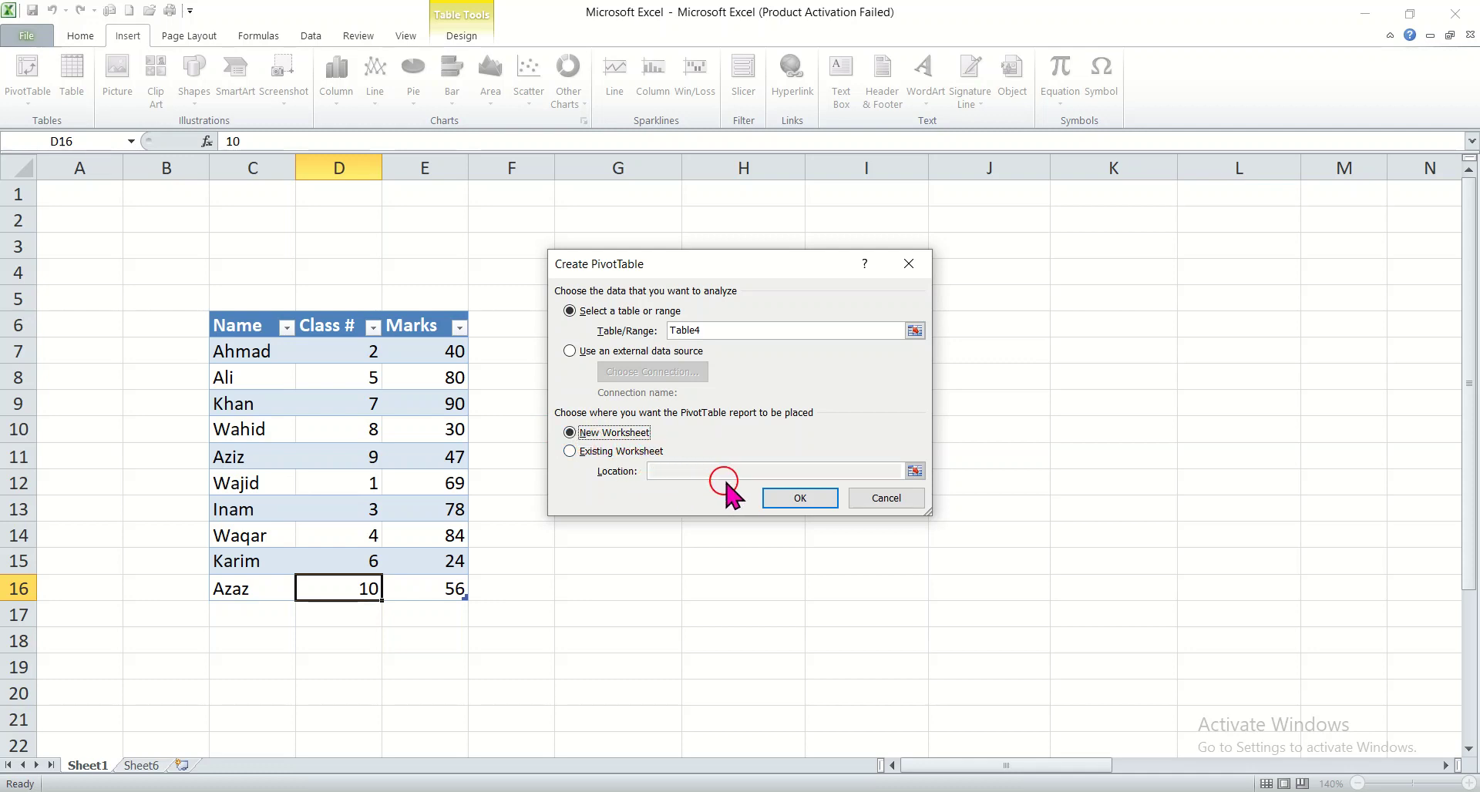
{"action": "left_click", "coordinate": [783, 497]}
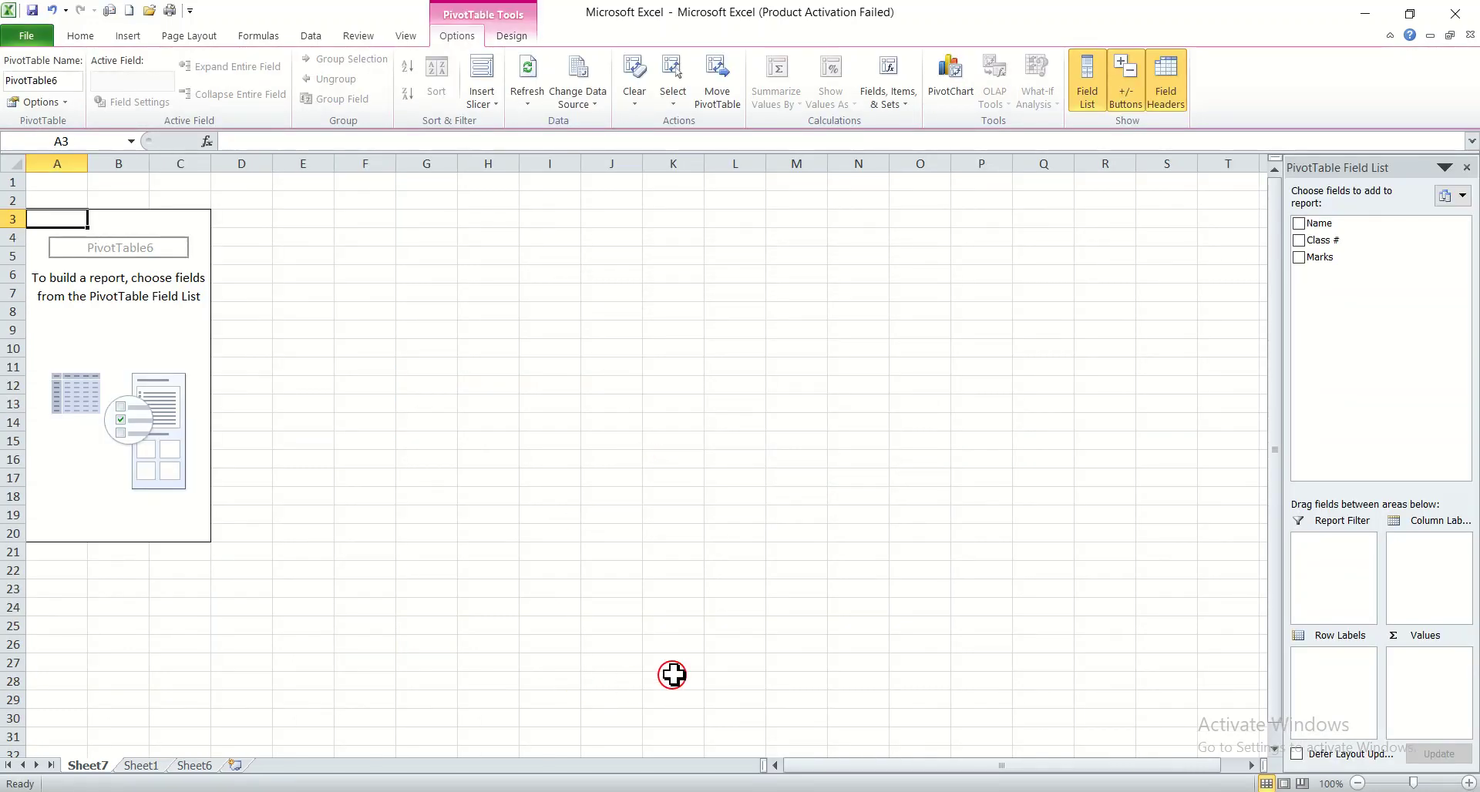
Add the Name field to the PivotTable row labels
{"action": "left_click", "coordinate": [735, 449]}
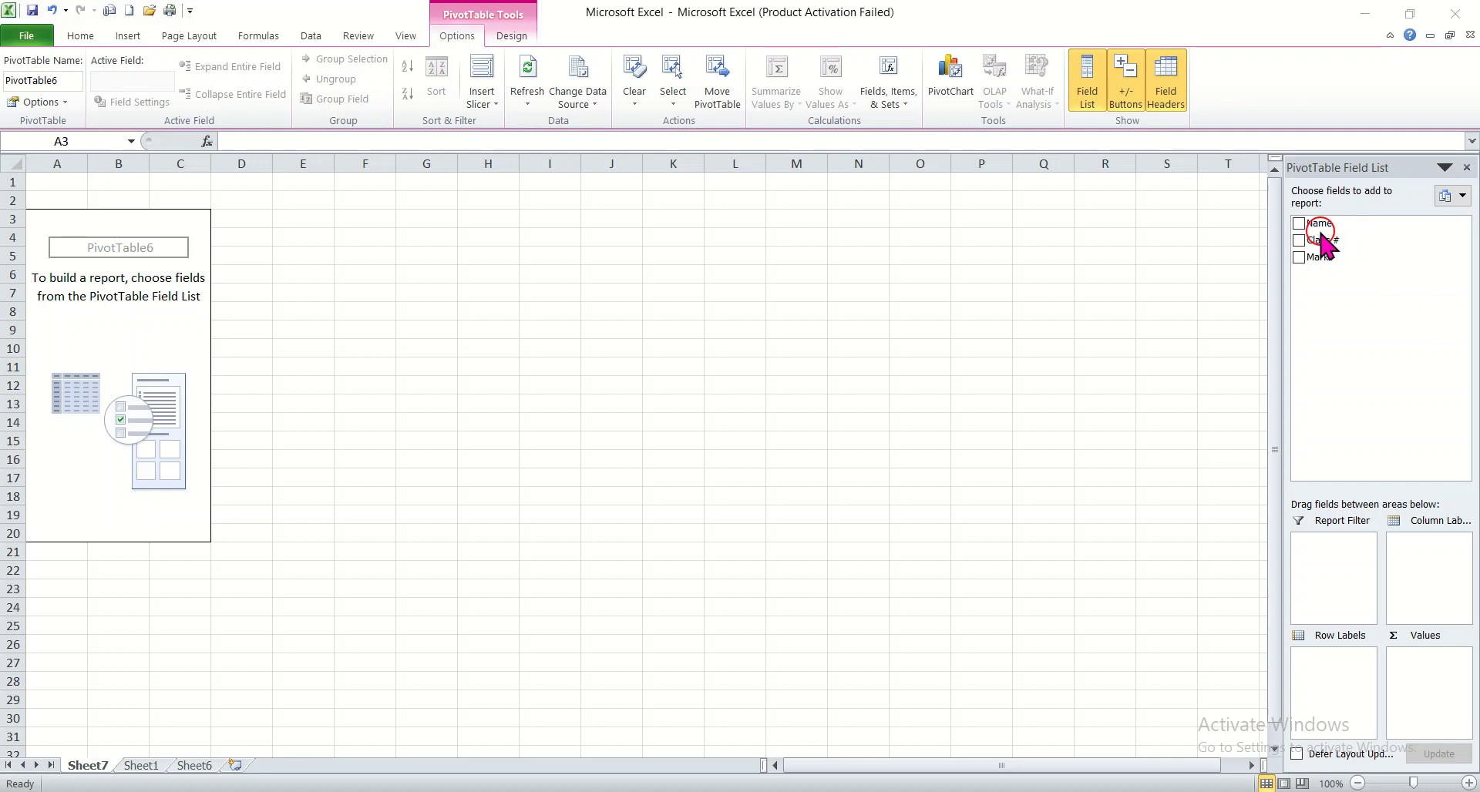
{"action": "left_click", "coordinate": [1301, 224]}
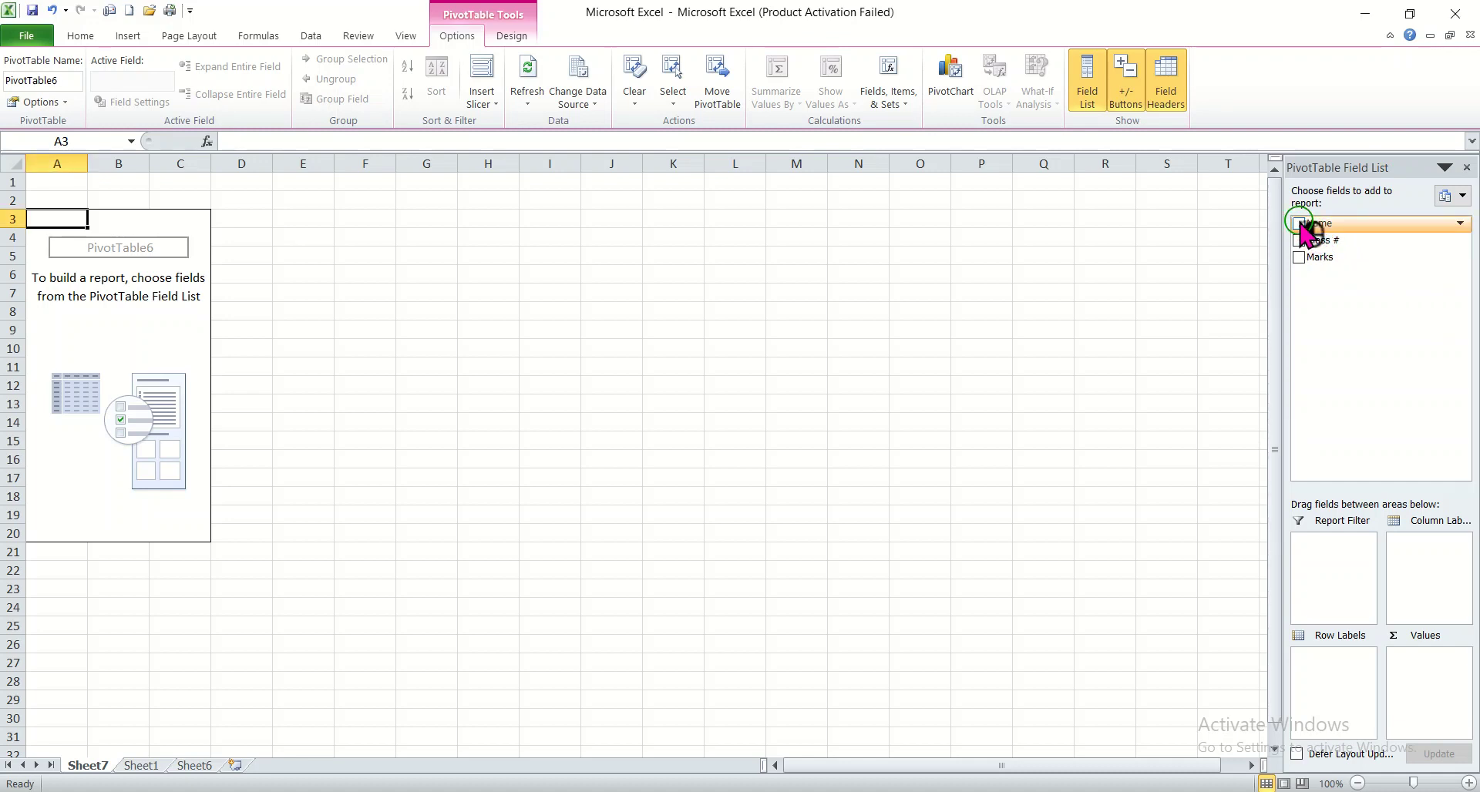
{"action": "left_click", "coordinate": [1299, 224]}
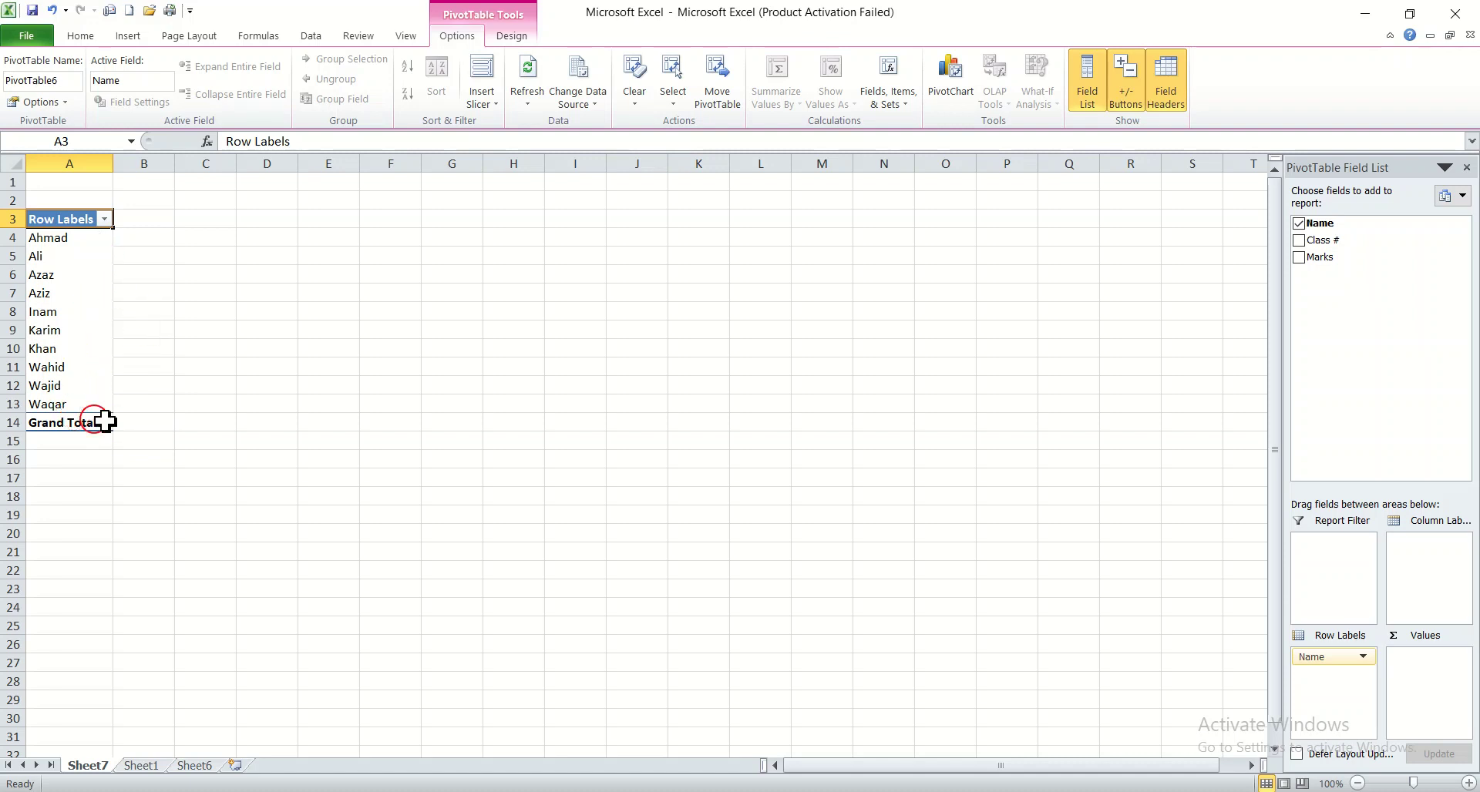
Add the Class # field to the PivotTable values and remove it again
{"action": "left_click", "coordinate": [1299, 240]}
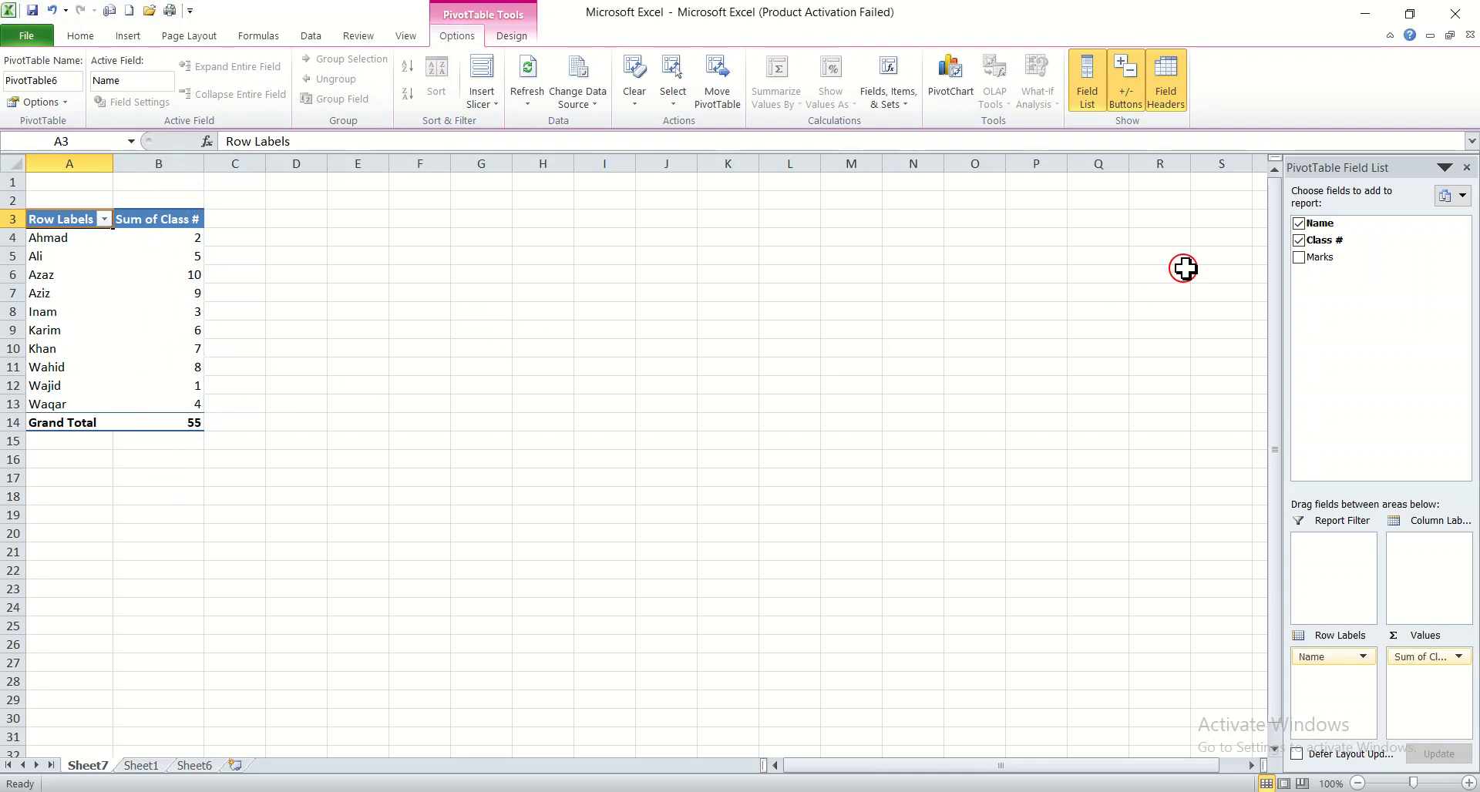
{"action": "left_click", "coordinate": [1299, 240]}
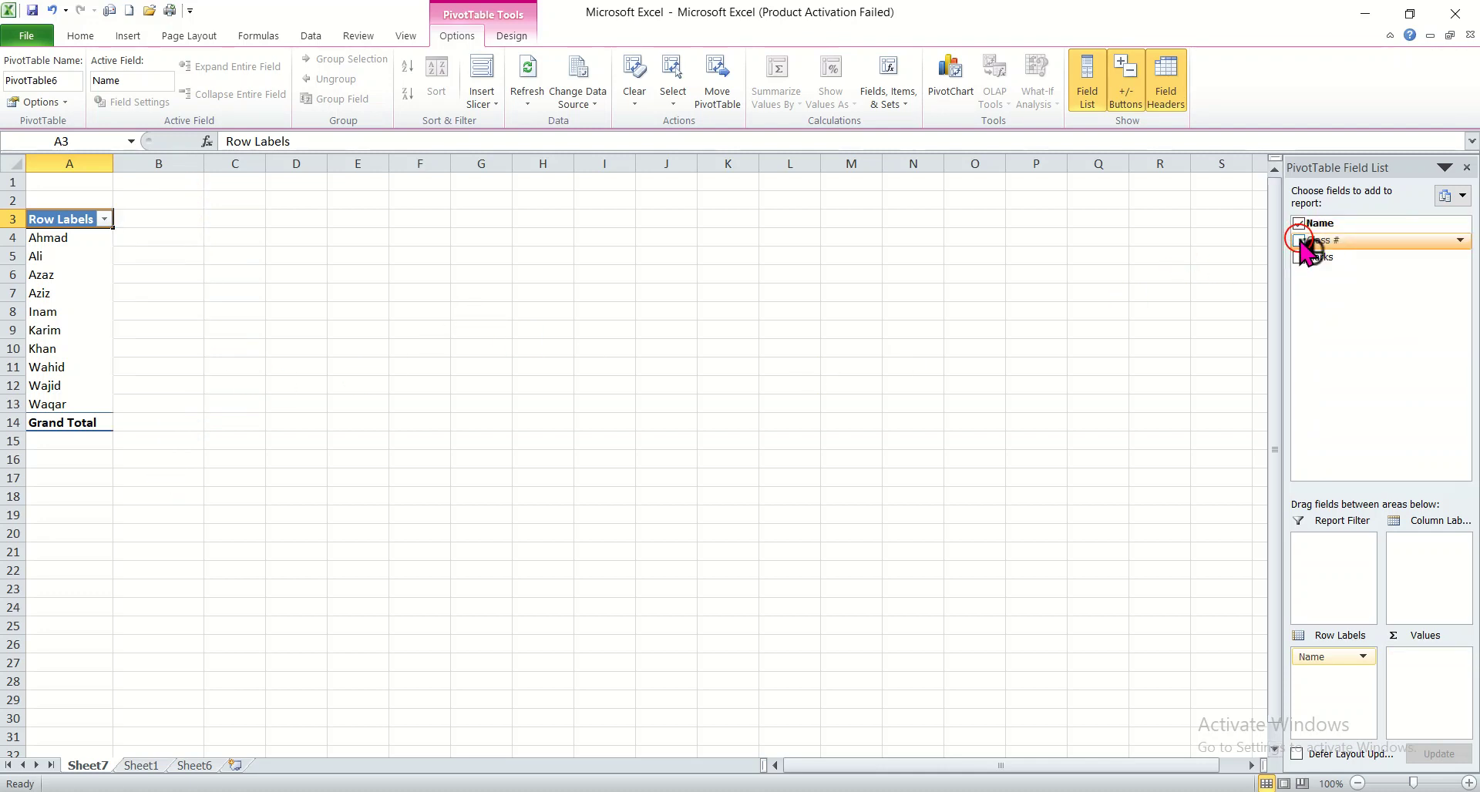
Add Marks as the summed value field and close the PivotTable field list
{"action": "left_click", "coordinate": [1298, 257]}
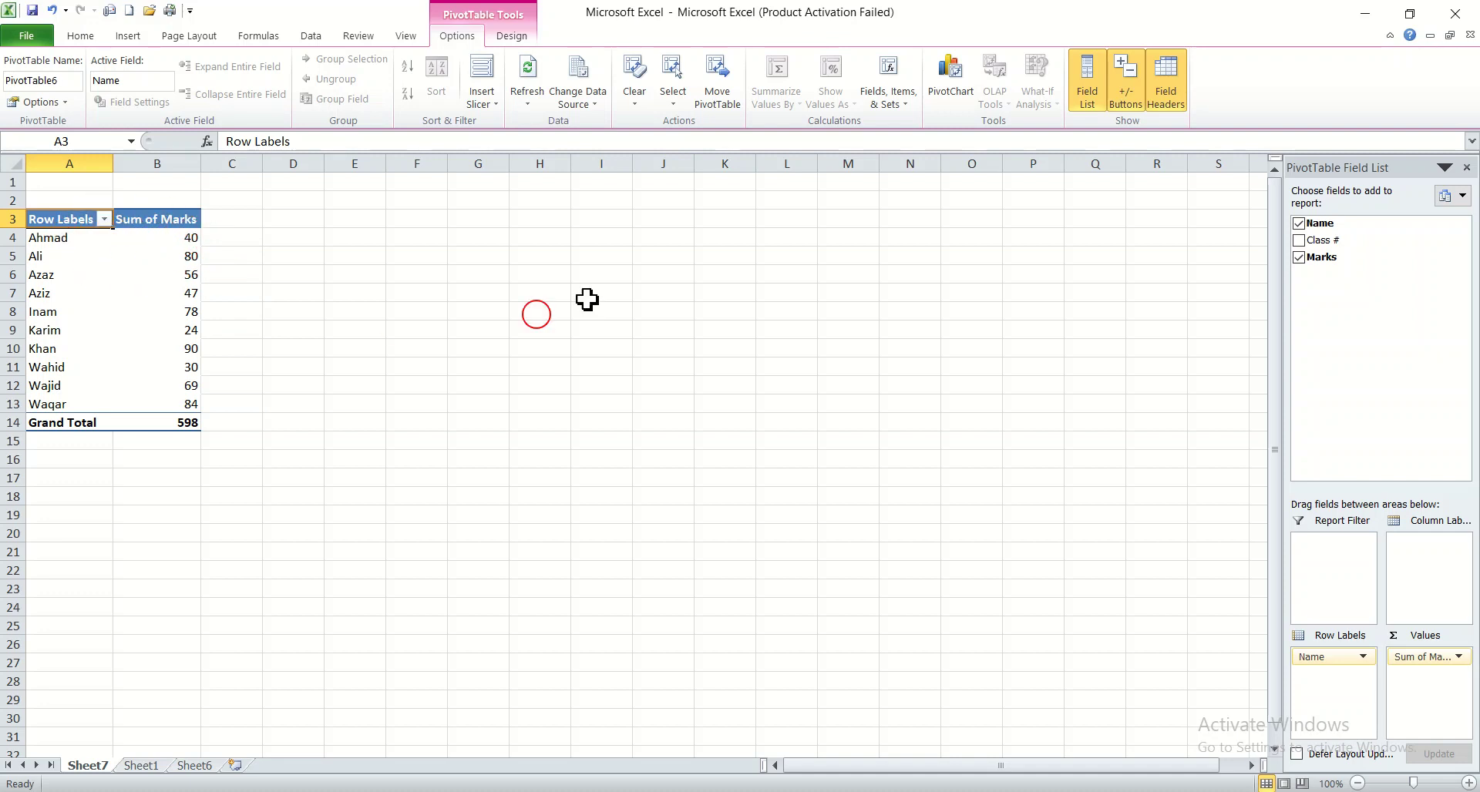
{"action": "left_click", "coordinate": [1299, 241]}
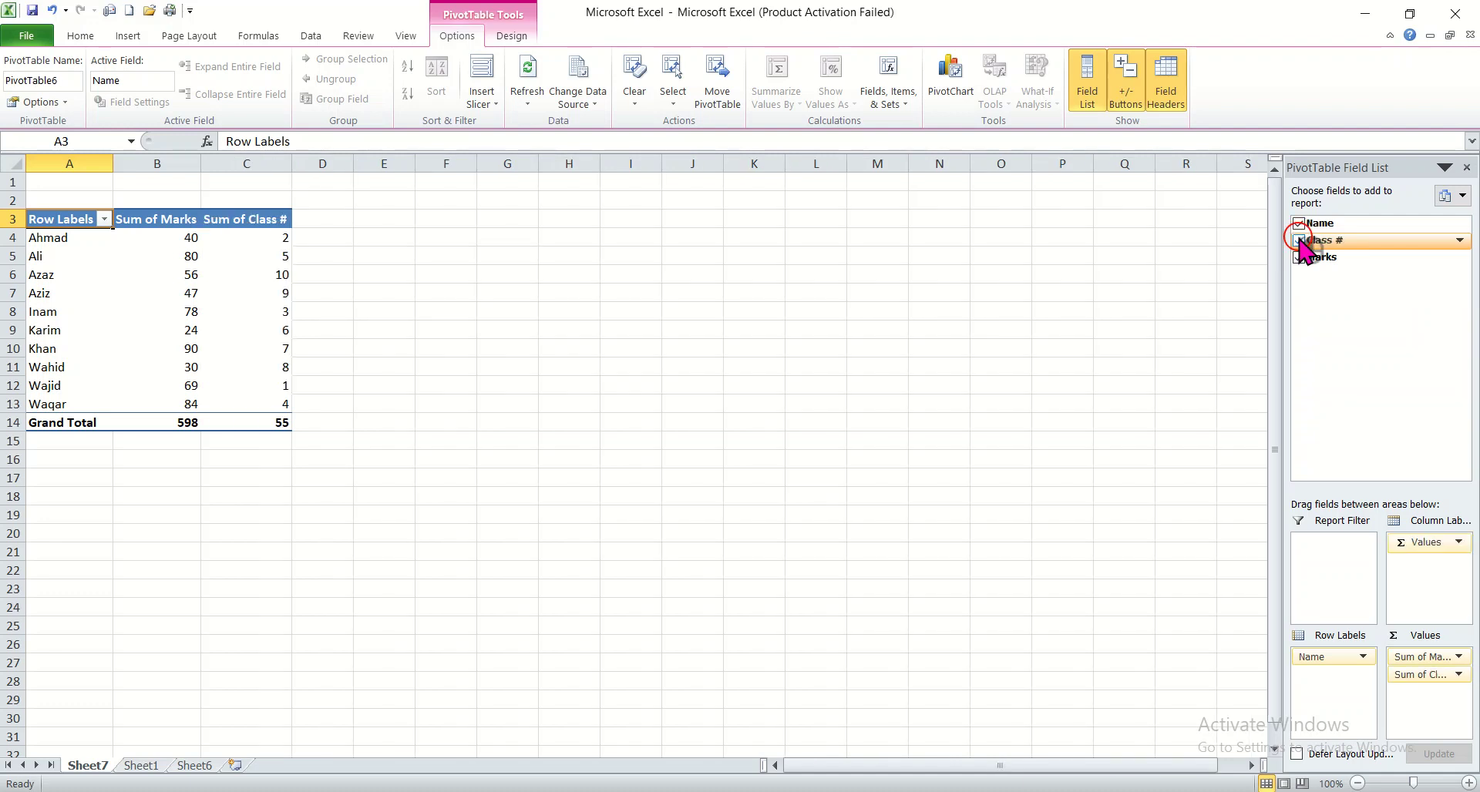
{"action": "left_click", "coordinate": [1299, 240]}
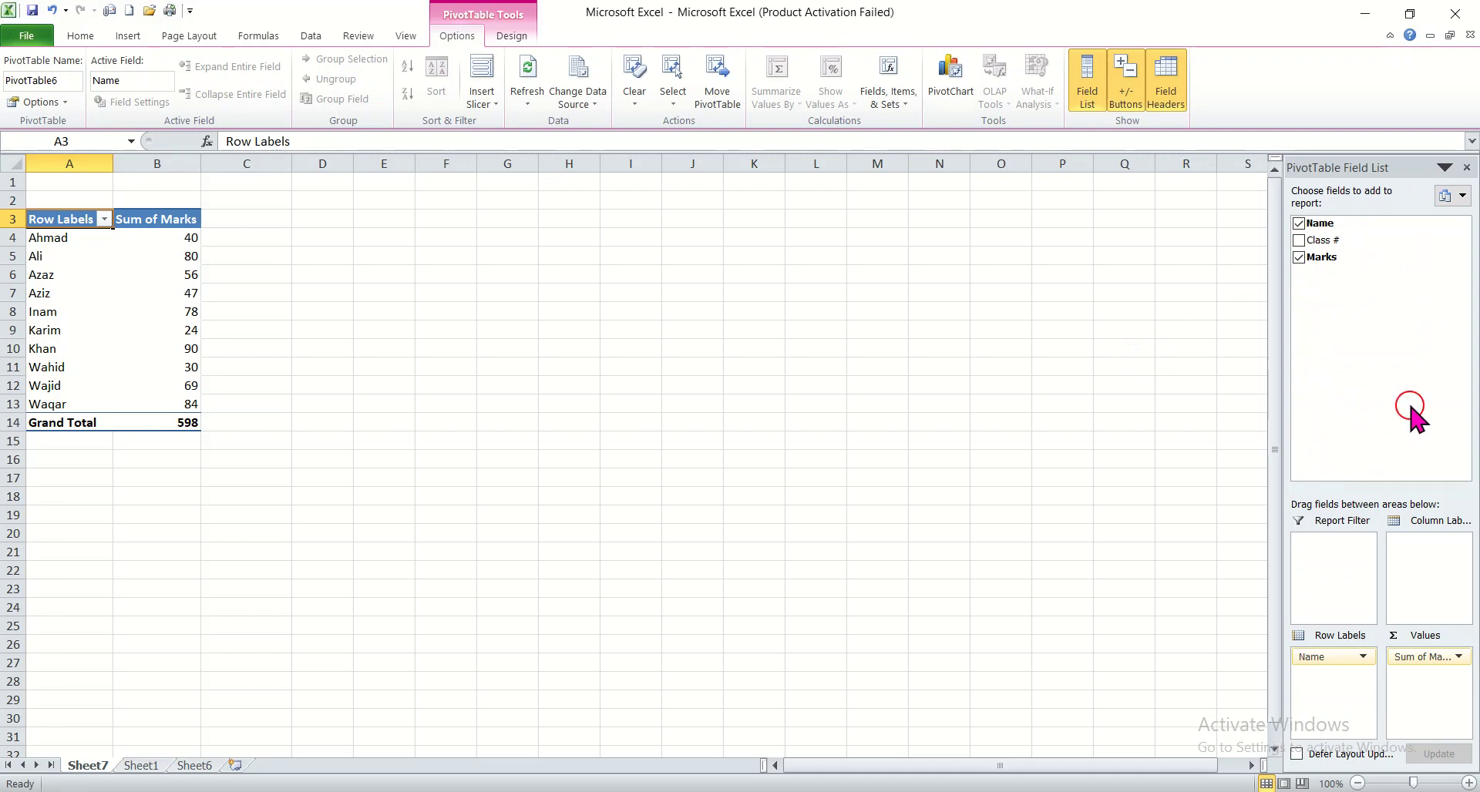
{"action": "left_click", "coordinate": [1467, 168]}
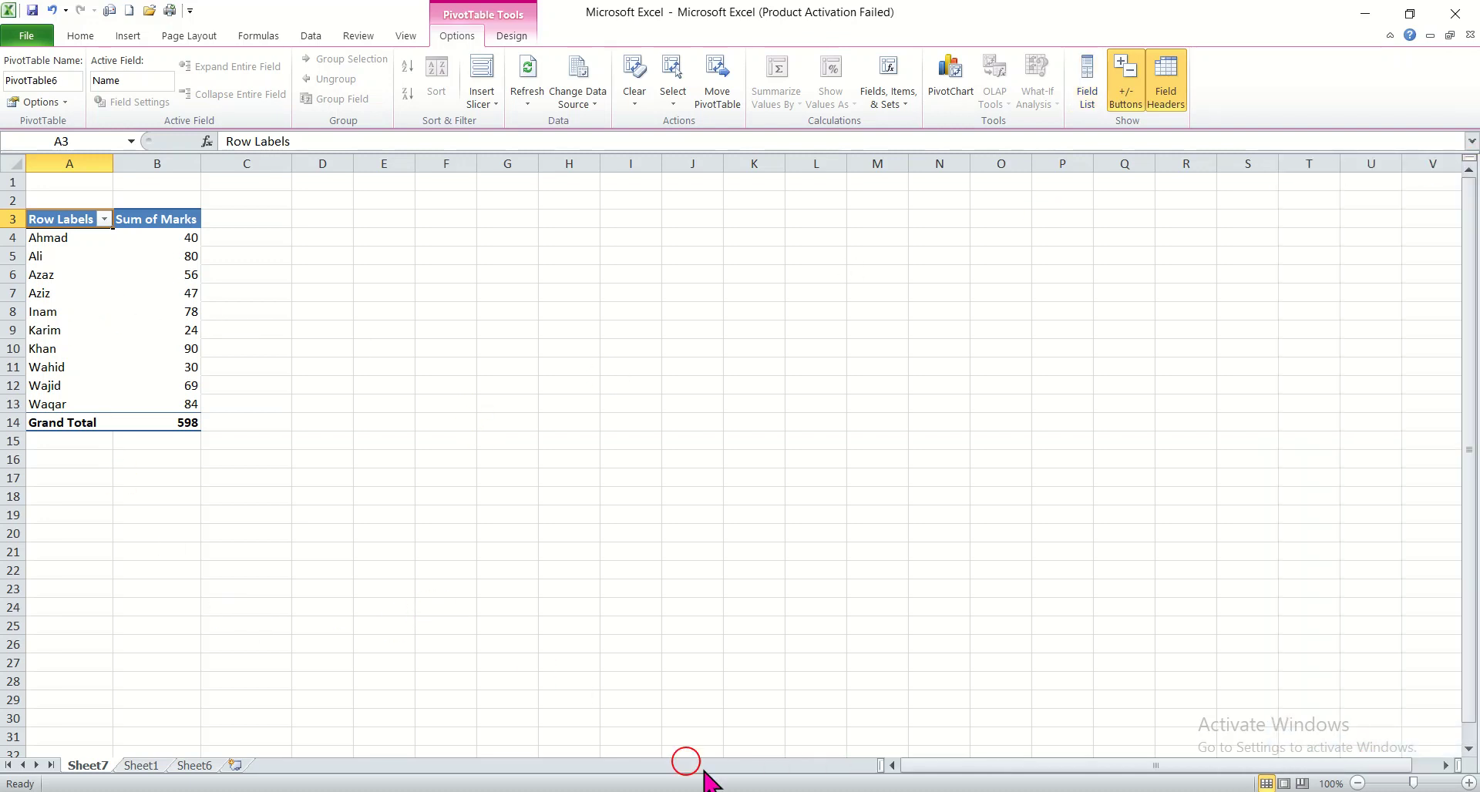
On Sheet1, create a table from the empty range G6:J19 without headers
{"action": "left_click", "coordinate": [775, 790]}
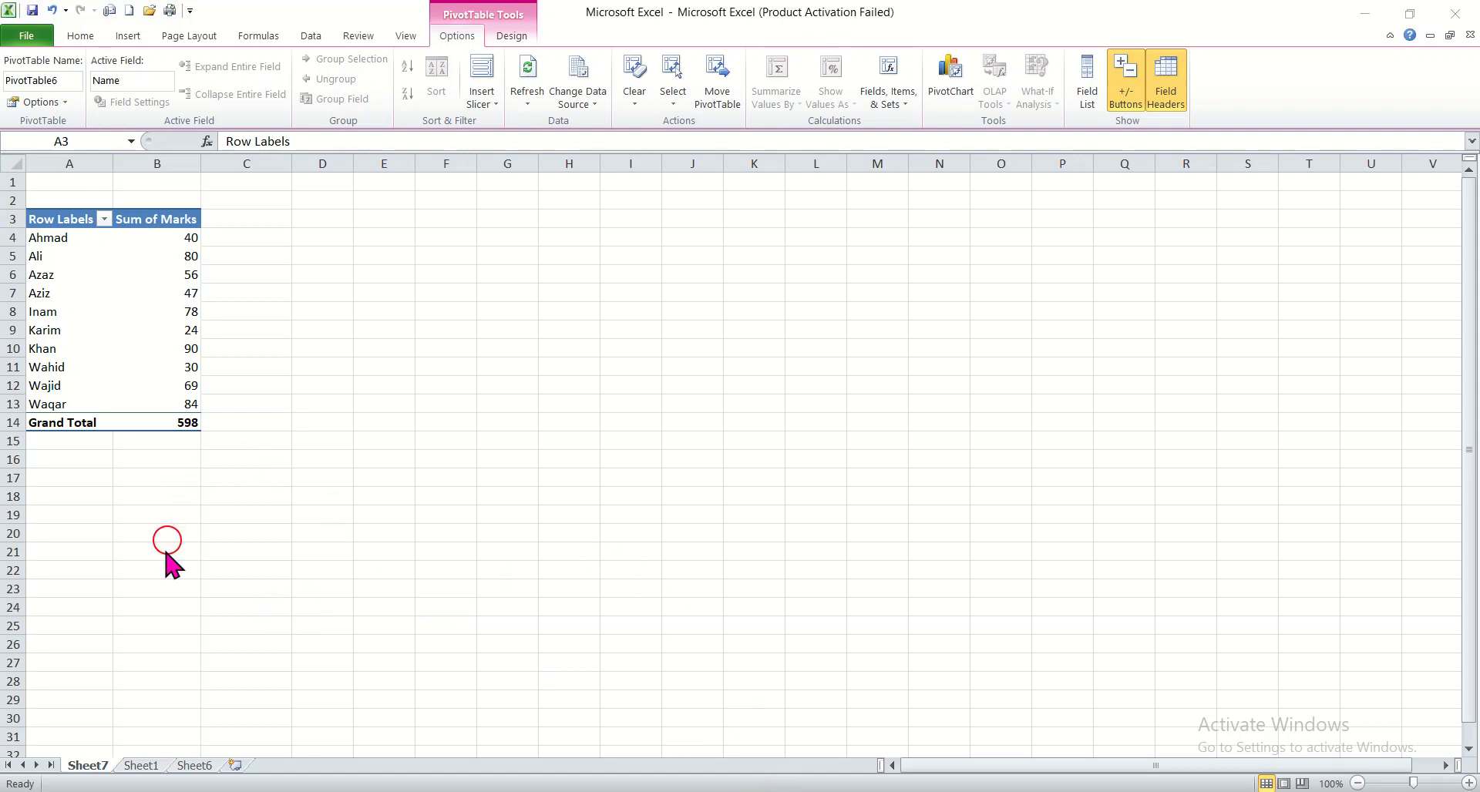
{"action": "left_click", "coordinate": [141, 766]}
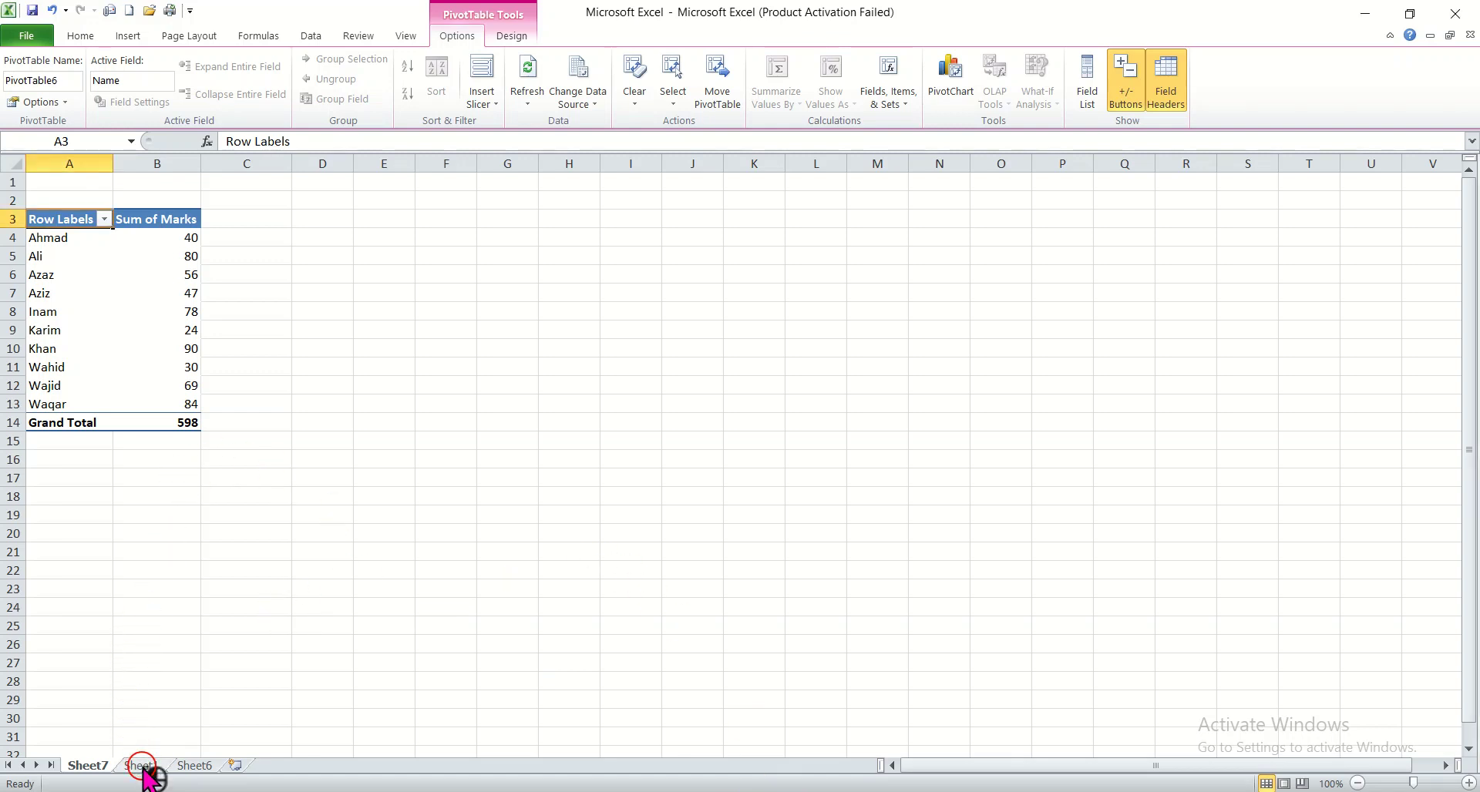
{"action": "left_click", "coordinate": [141, 766]}
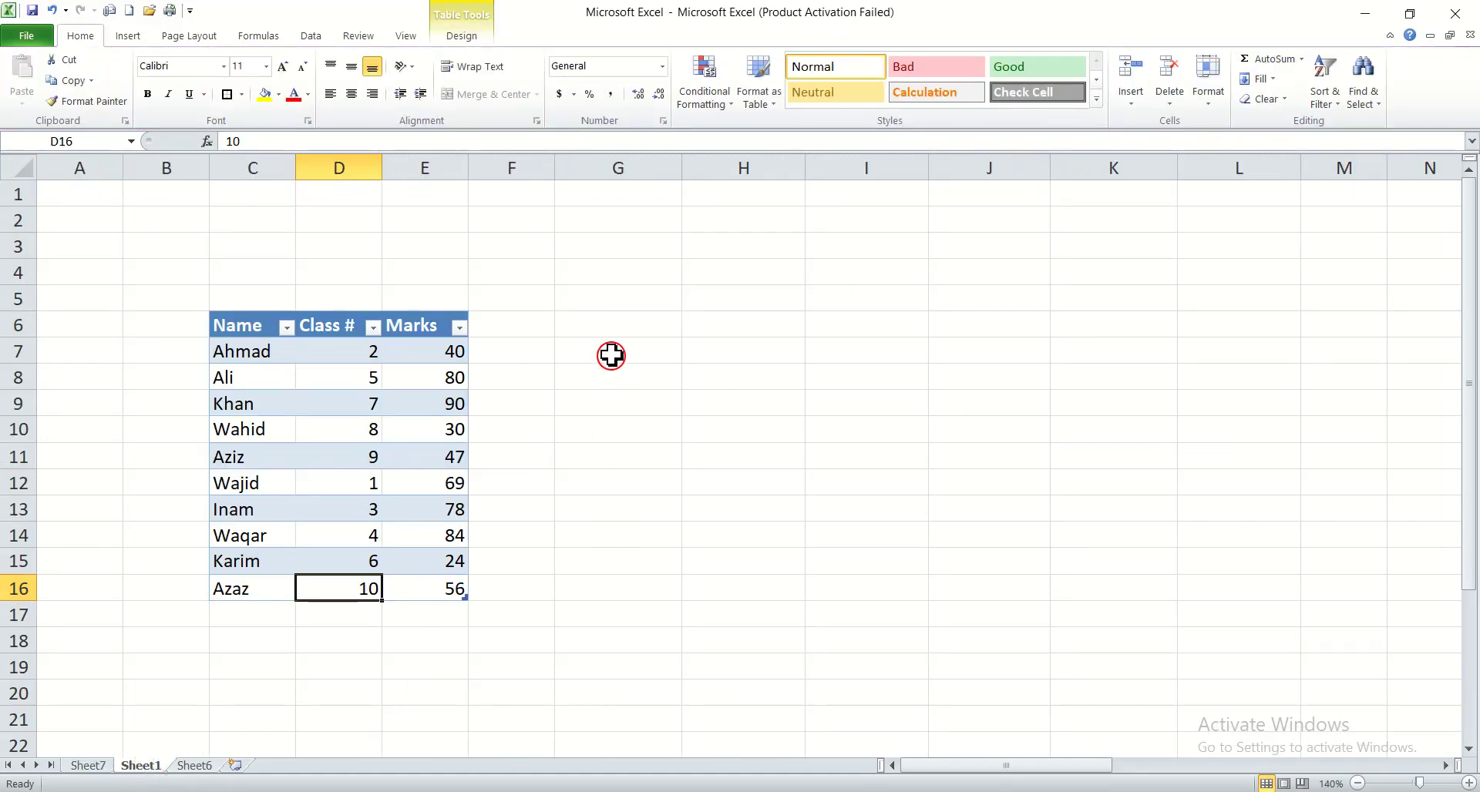
{"action": "left_click", "coordinate": [710, 328]}
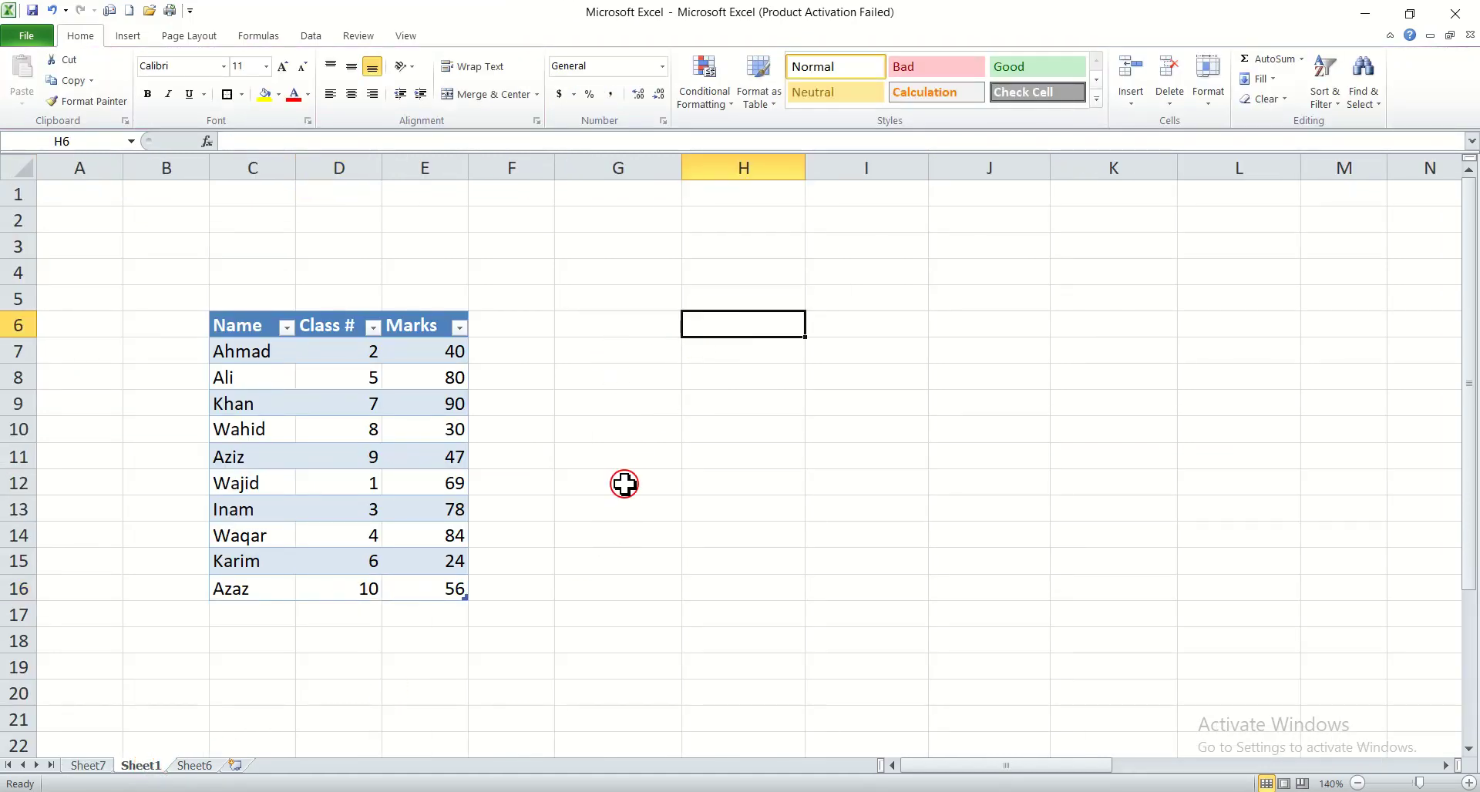
{"action": "left_click", "coordinate": [129, 35]}
{"action": "left_click", "coordinate": [40, 91]}
{"action": "left_click", "coordinate": [74, 67]}
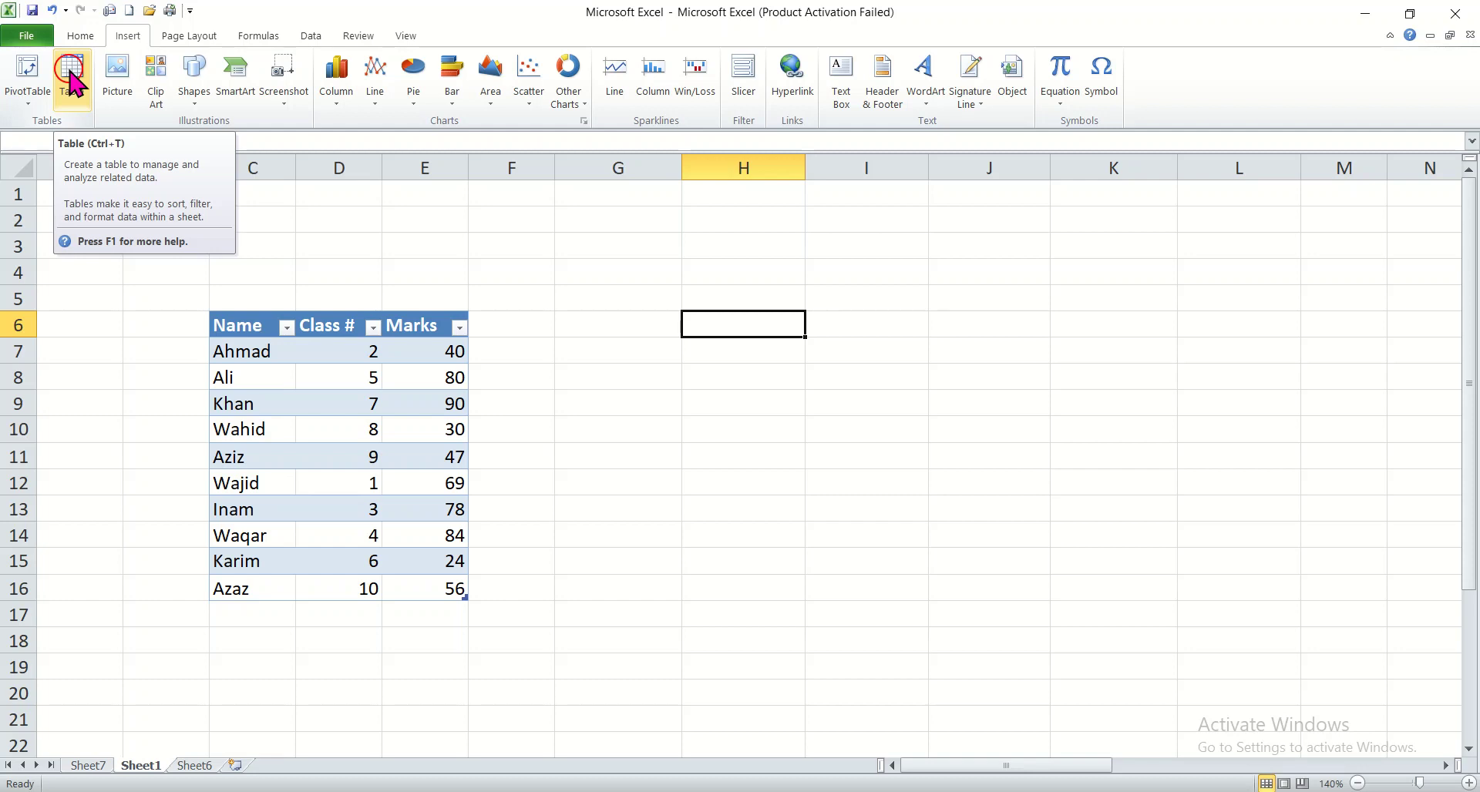
{"action": "left_click_drag", "start_coordinate": [620, 325], "coordinate": [942, 654]}
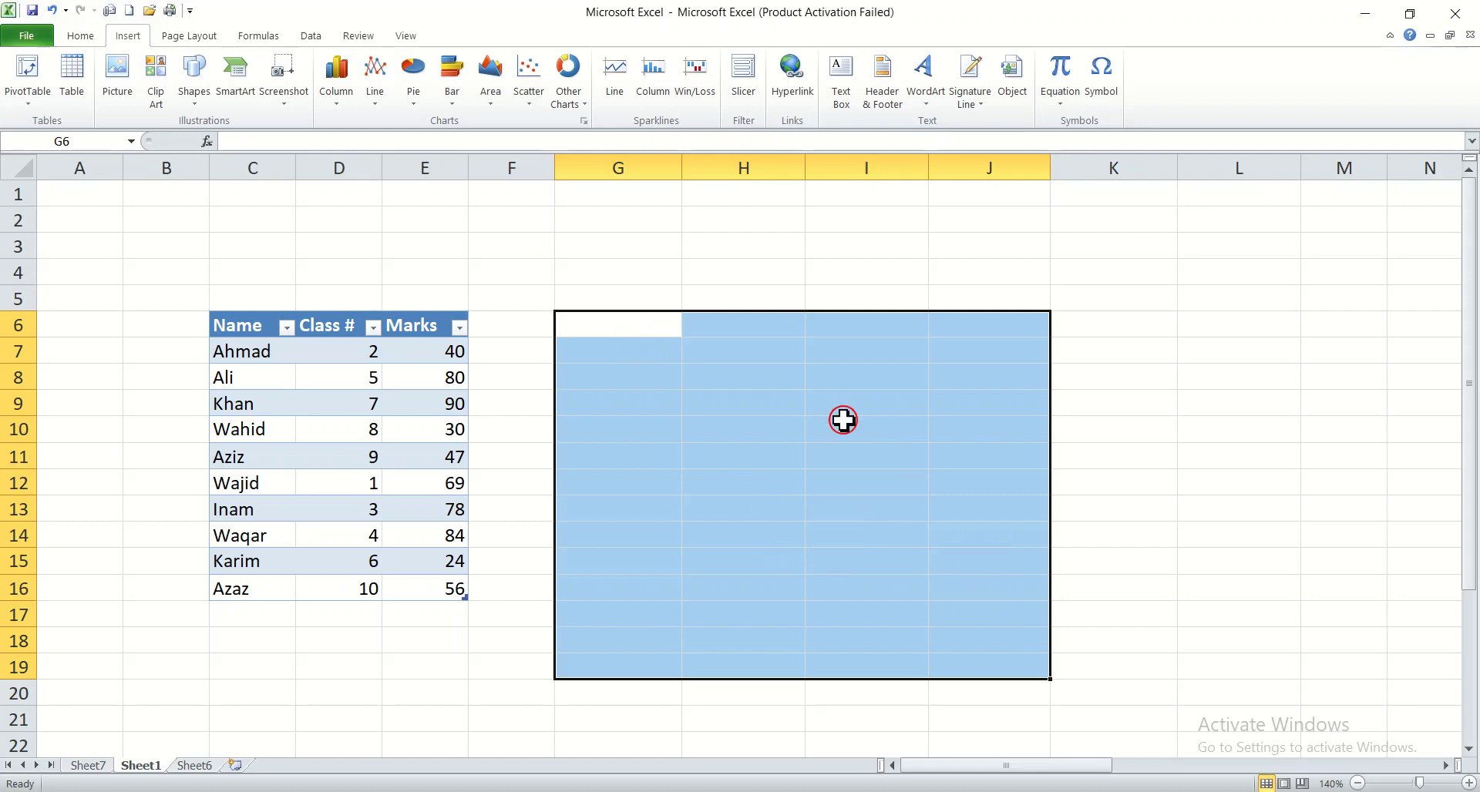
{"action": "left_click", "coordinate": [70, 79]}
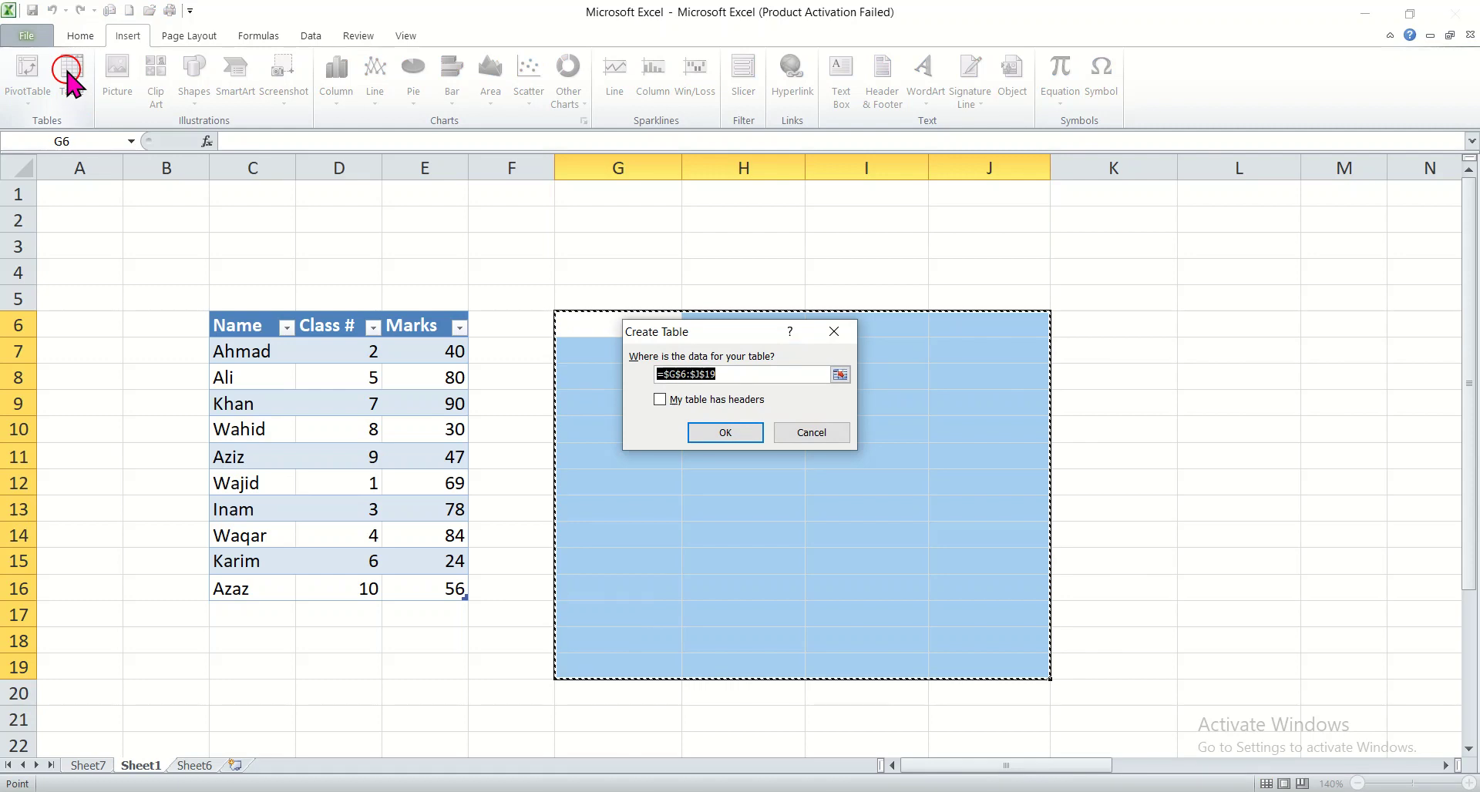
{"action": "left_click", "coordinate": [715, 433]}
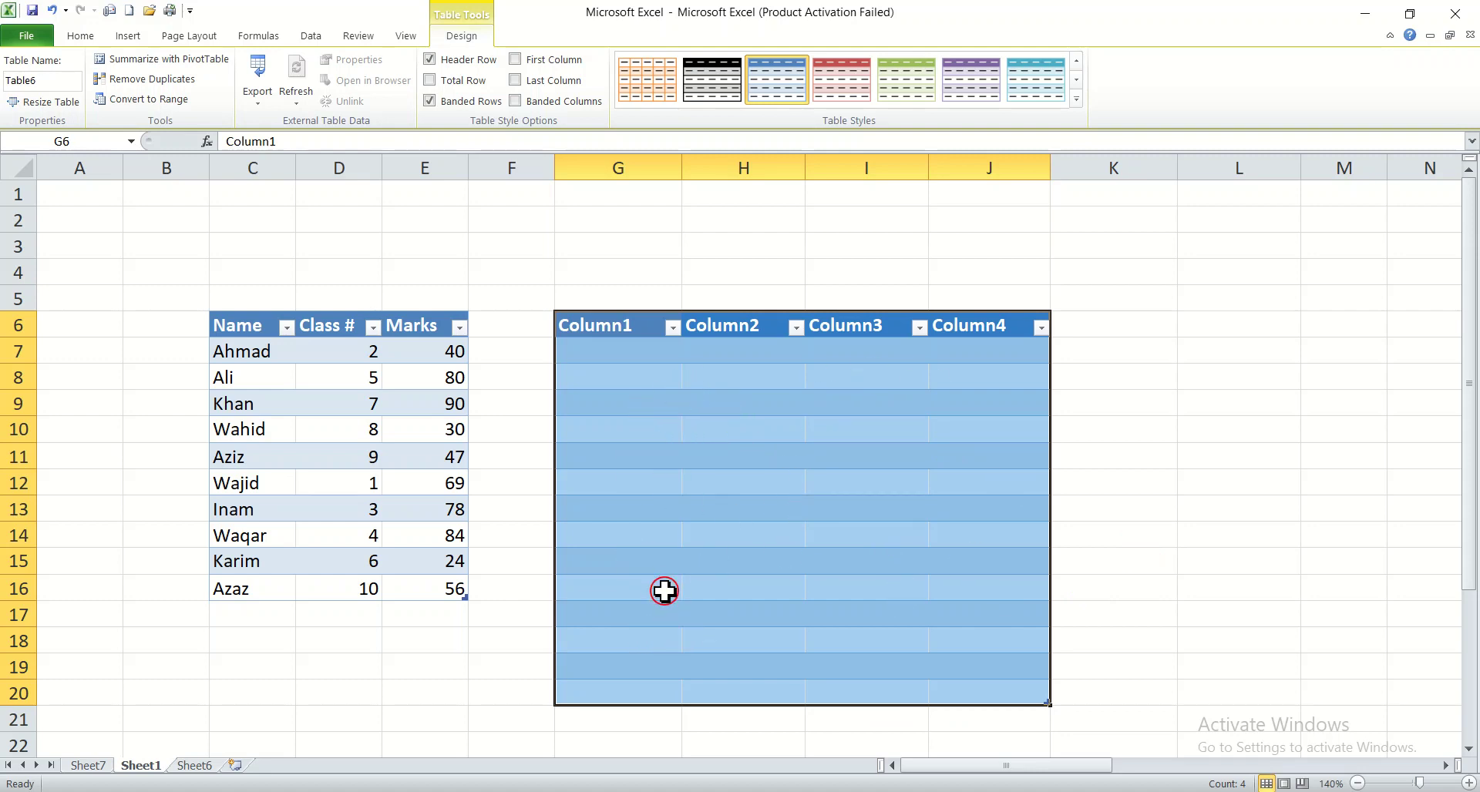
{"action": "left_click", "coordinate": [1110, 507]}
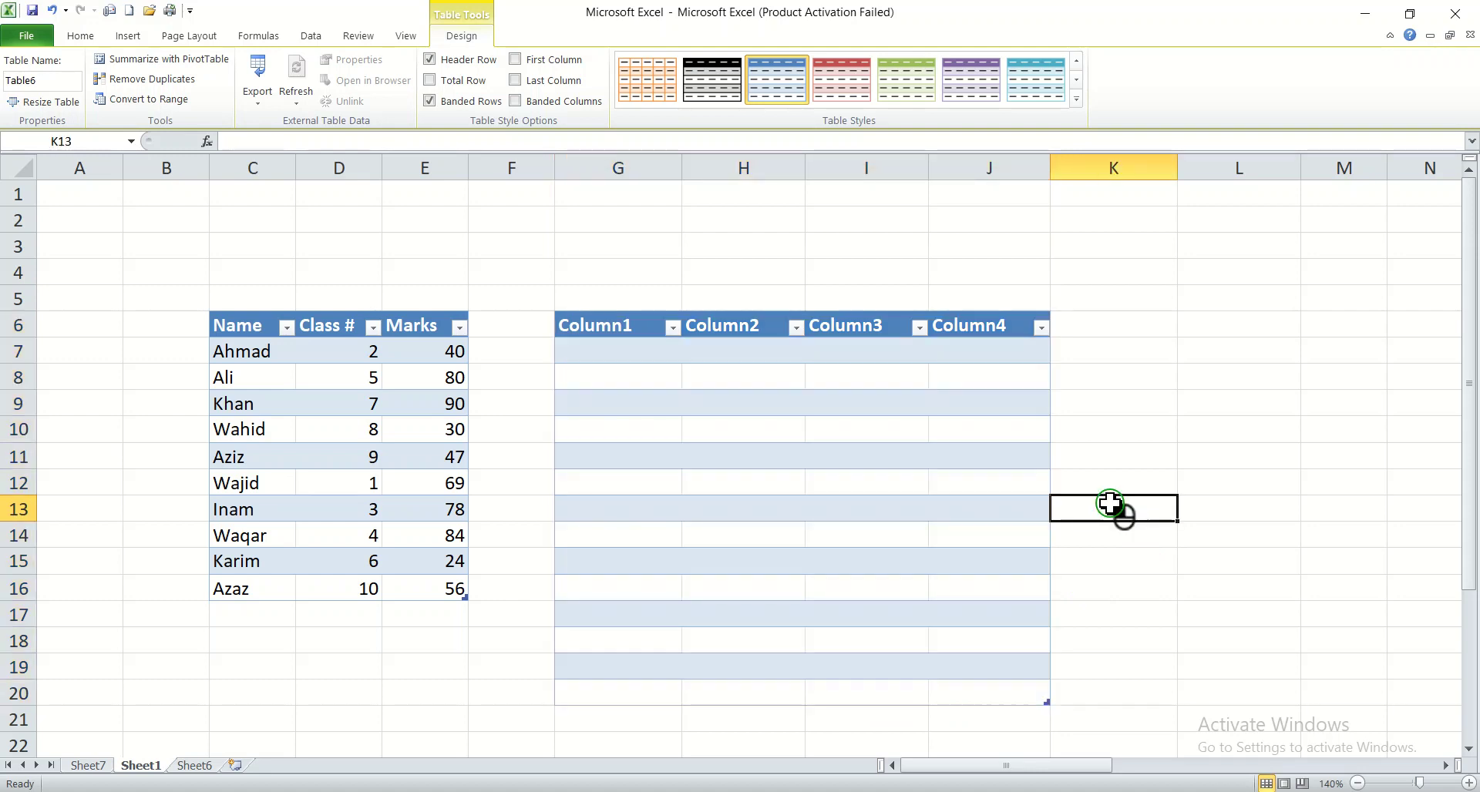
Apply All Borders to the whole new table range G6:J20 on Sheet1
{"action": "left_click", "coordinate": [567, 324]}
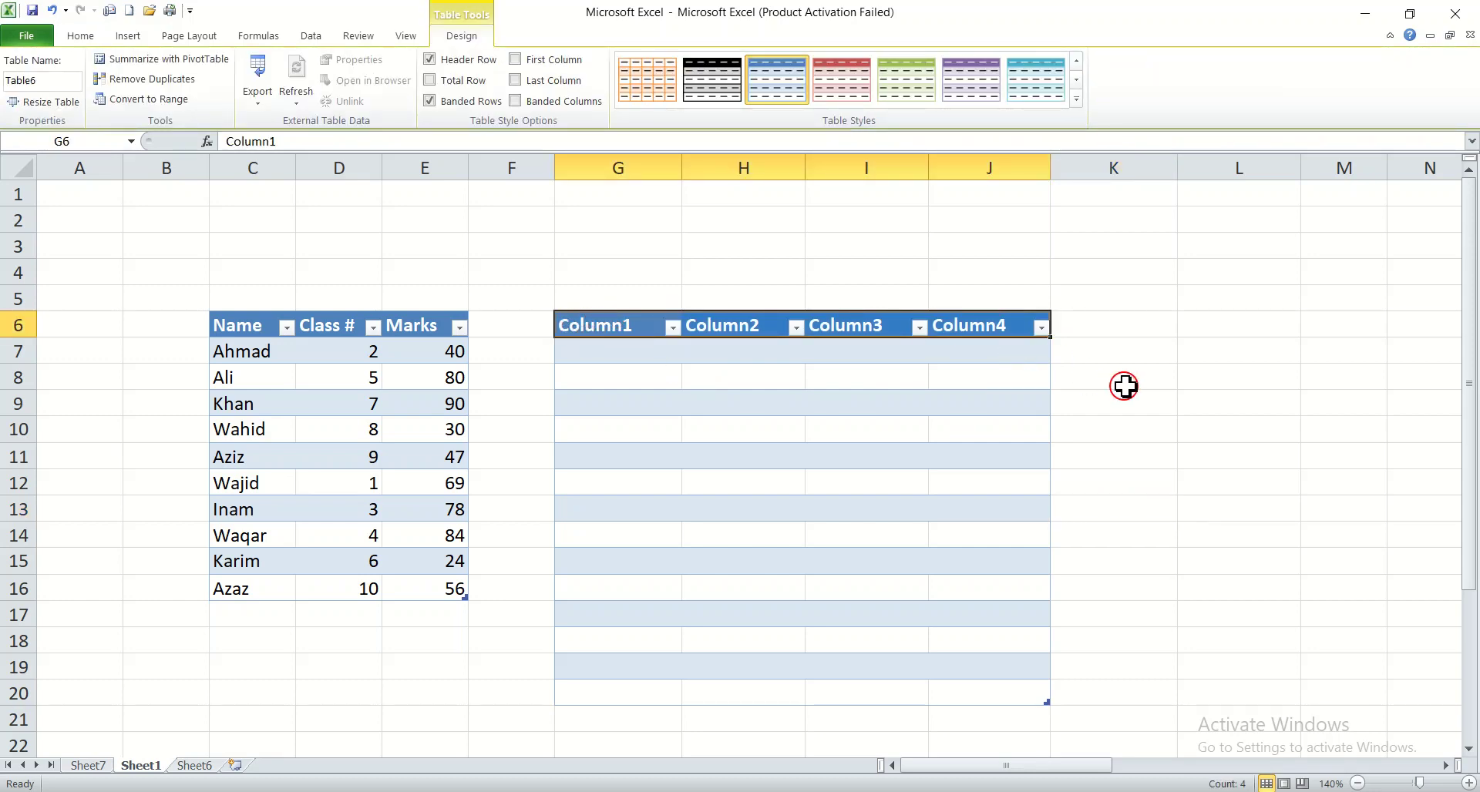
{"action": "left_click", "coordinate": [1127, 385]}
{"action": "left_click_drag", "start_coordinate": [617, 324], "coordinate": [968, 697]}
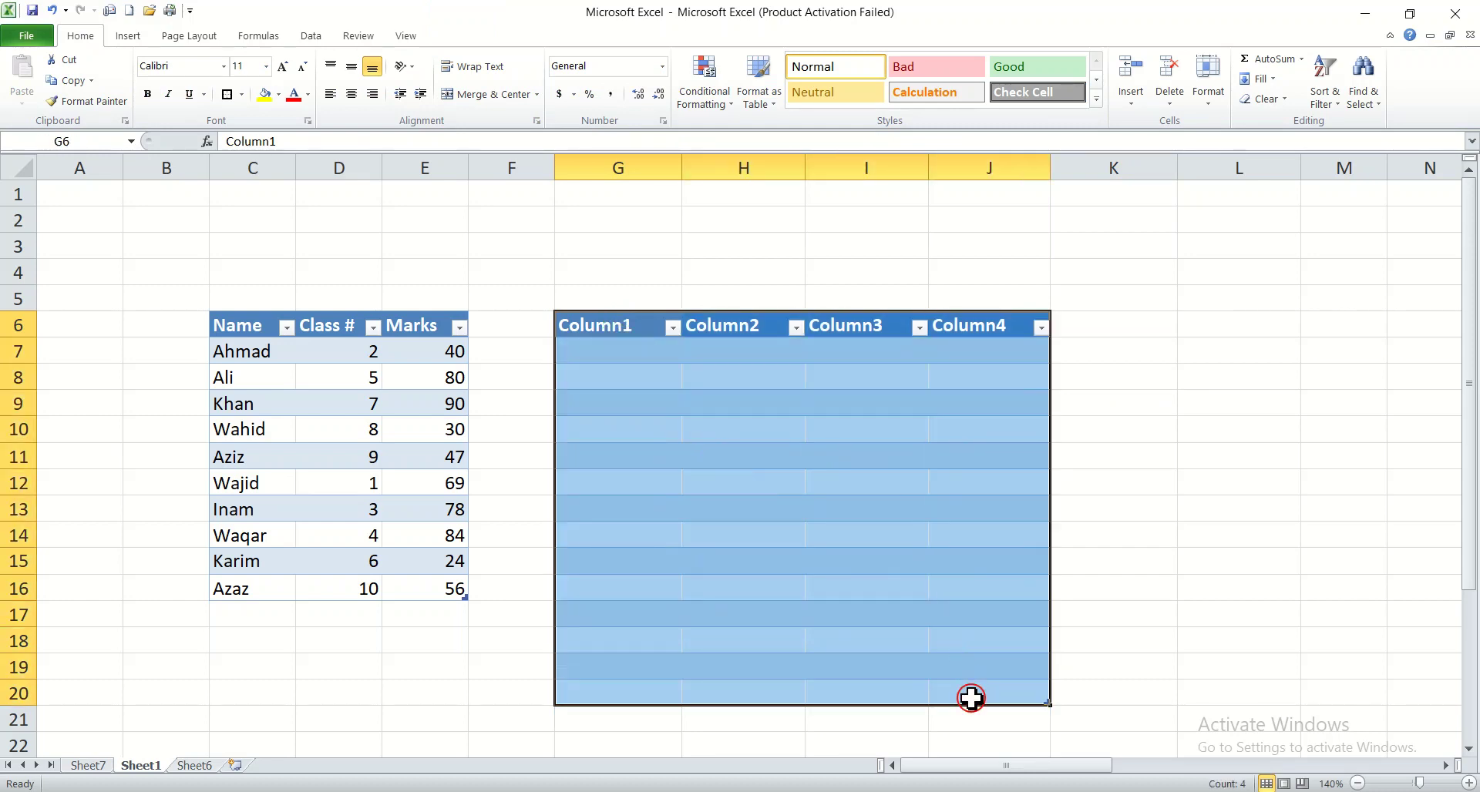
{"action": "left_click", "coordinate": [80, 36]}
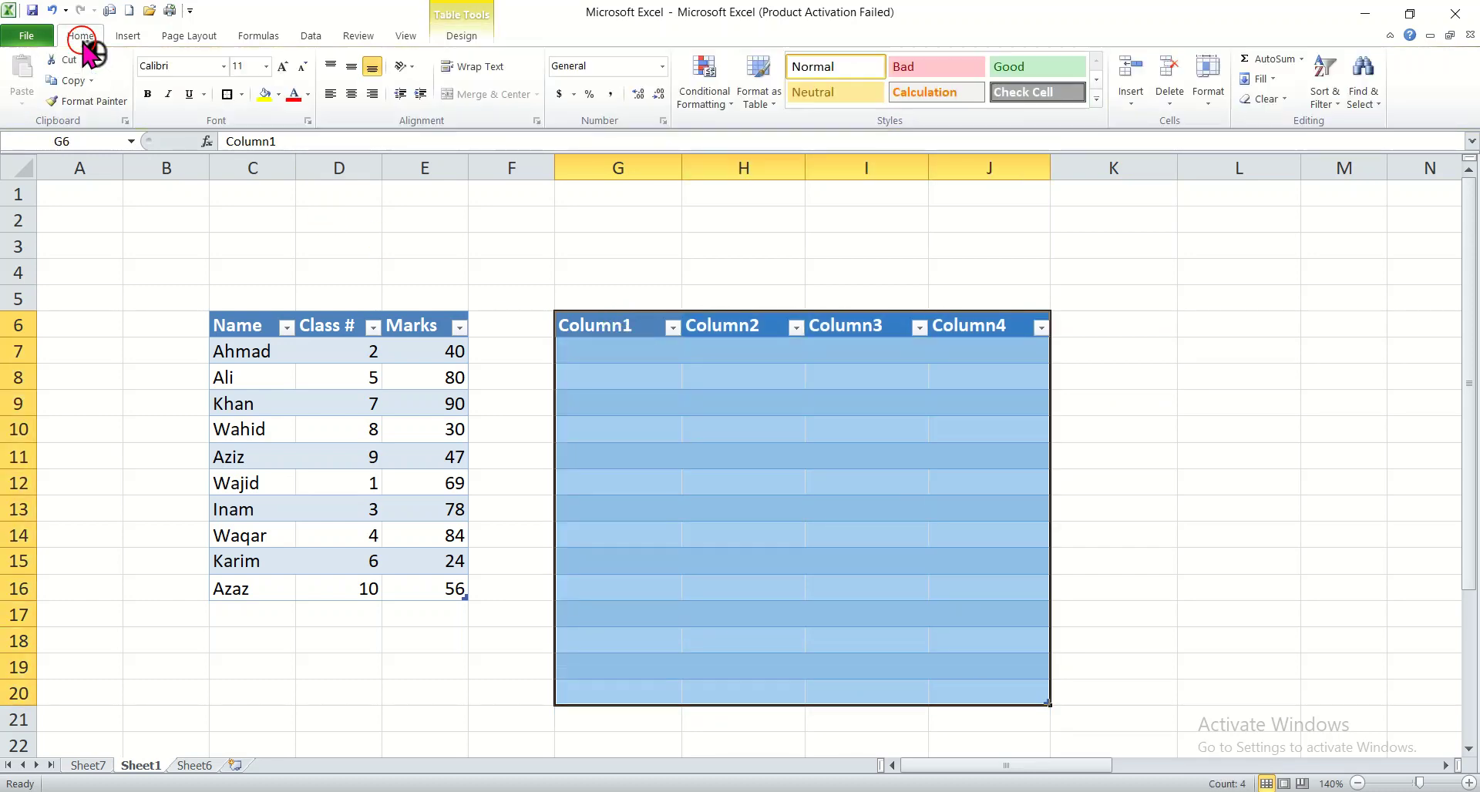
{"action": "left_click", "coordinate": [244, 94]}
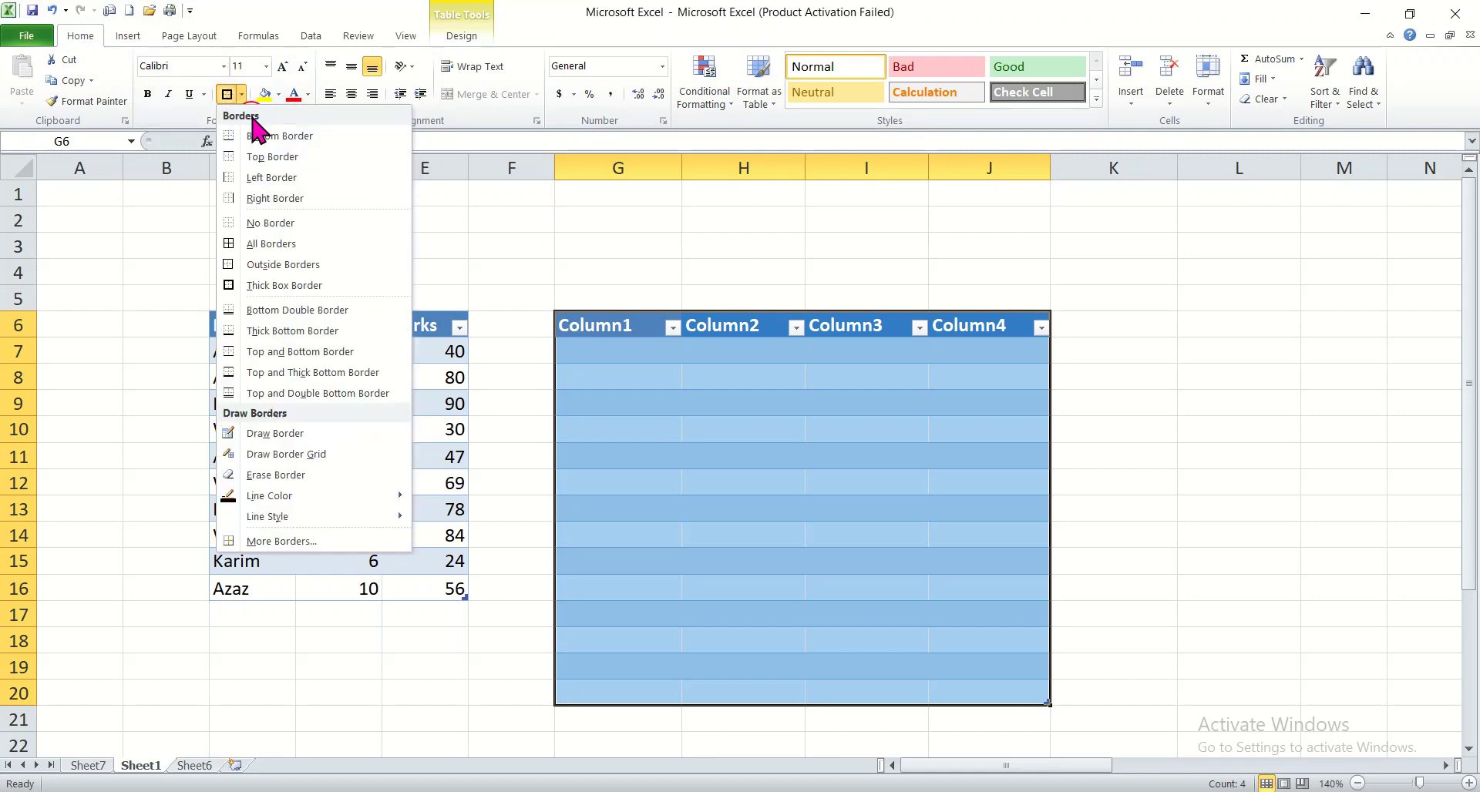
{"action": "left_click", "coordinate": [272, 244]}
{"action": "left_click", "coordinate": [1117, 489]}
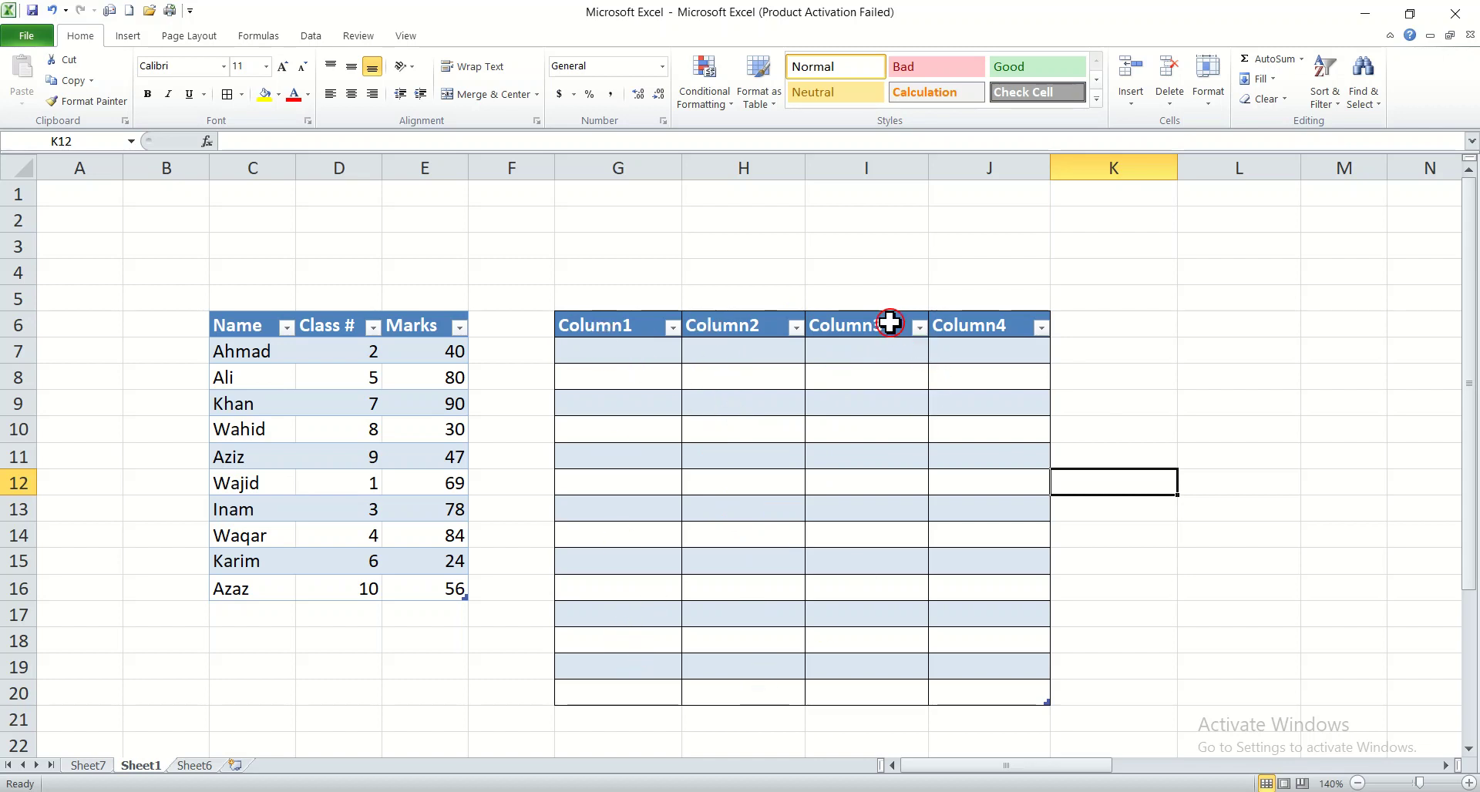
Create another table from K4:N21 without headers, then undo the last three changes
{"action": "left_click", "coordinate": [1136, 428]}
{"action": "left_click", "coordinate": [1188, 623]}
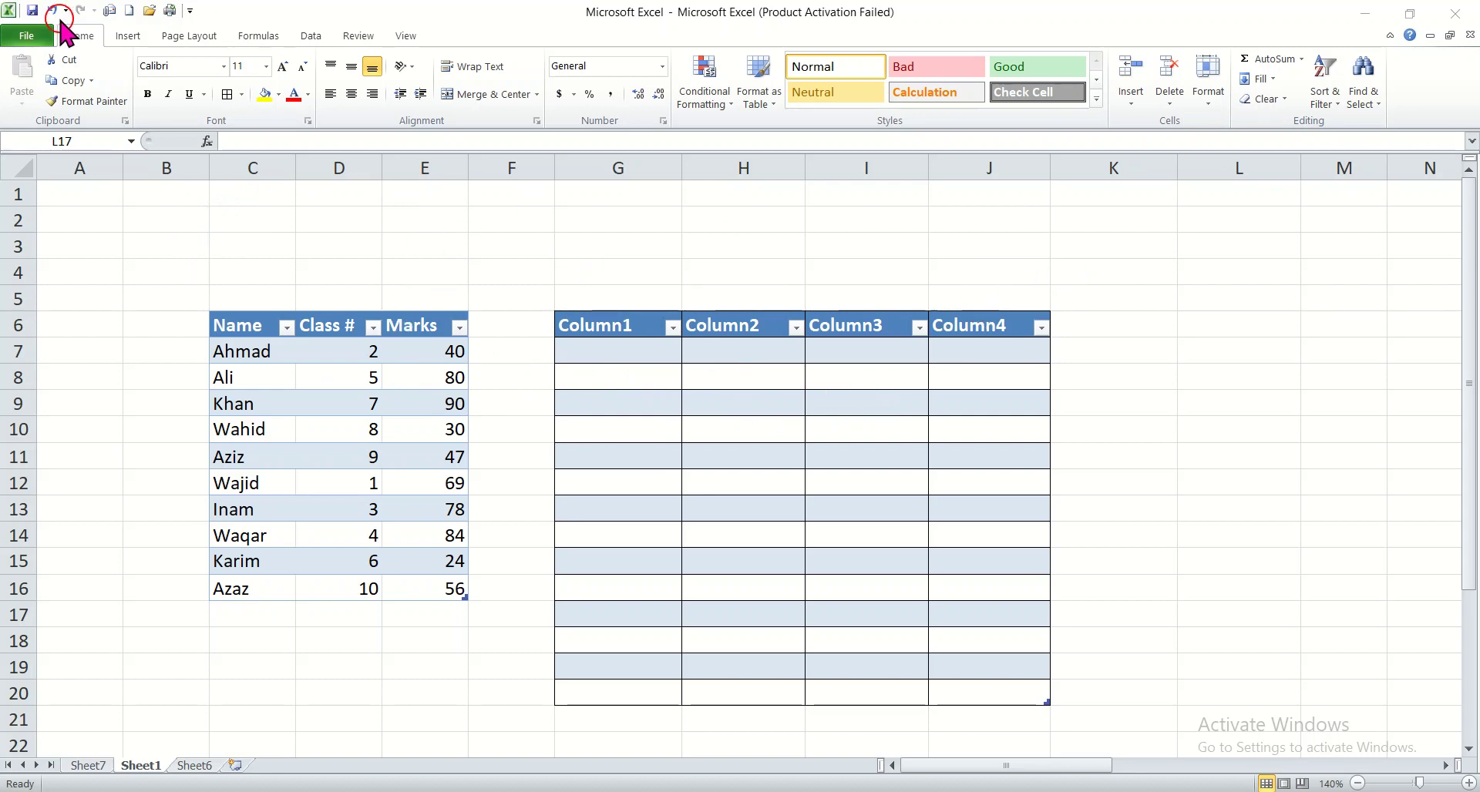
{"action": "left_click", "coordinate": [125, 29]}
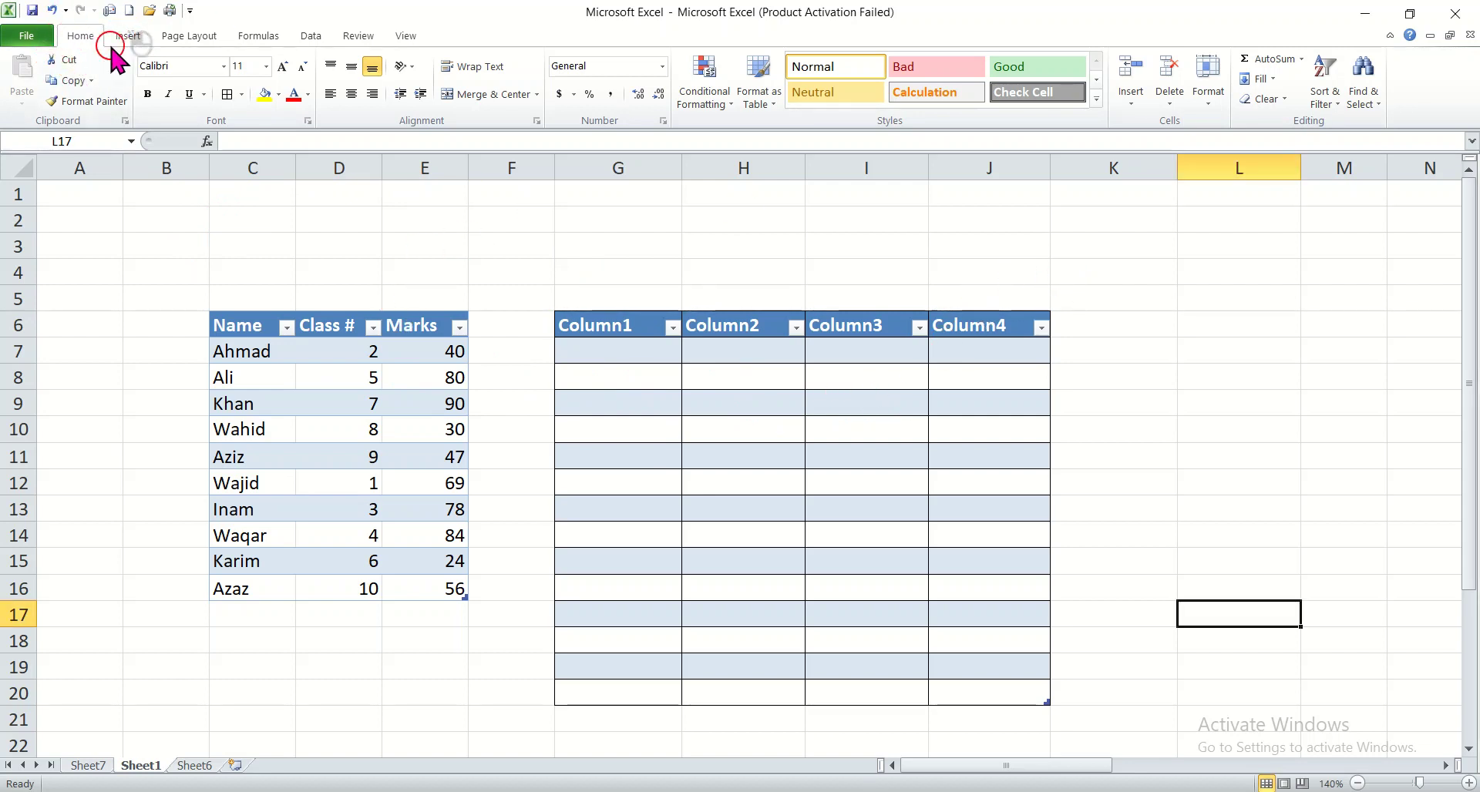
{"action": "left_click", "coordinate": [128, 35]}
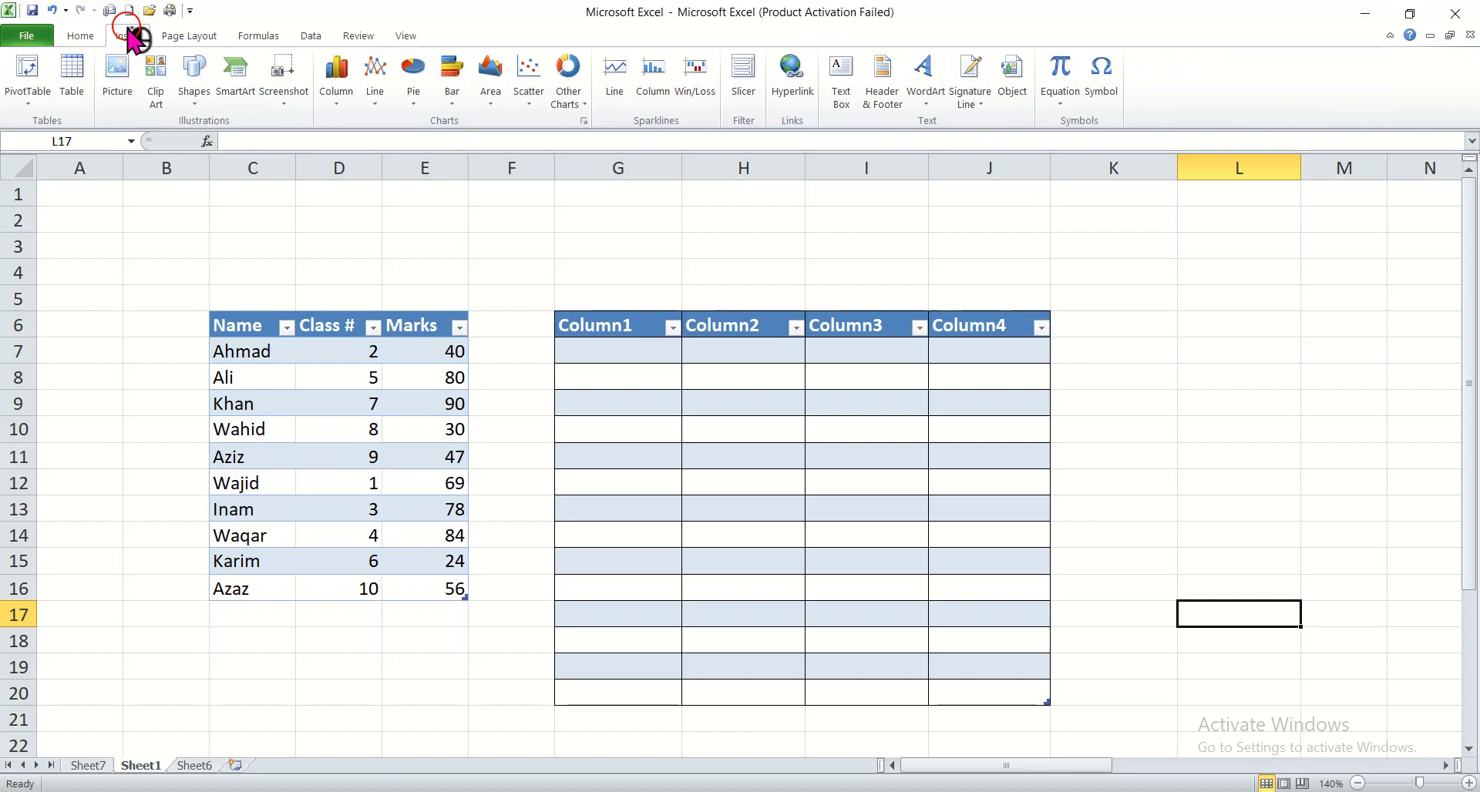
{"action": "left_click", "coordinate": [71, 77]}
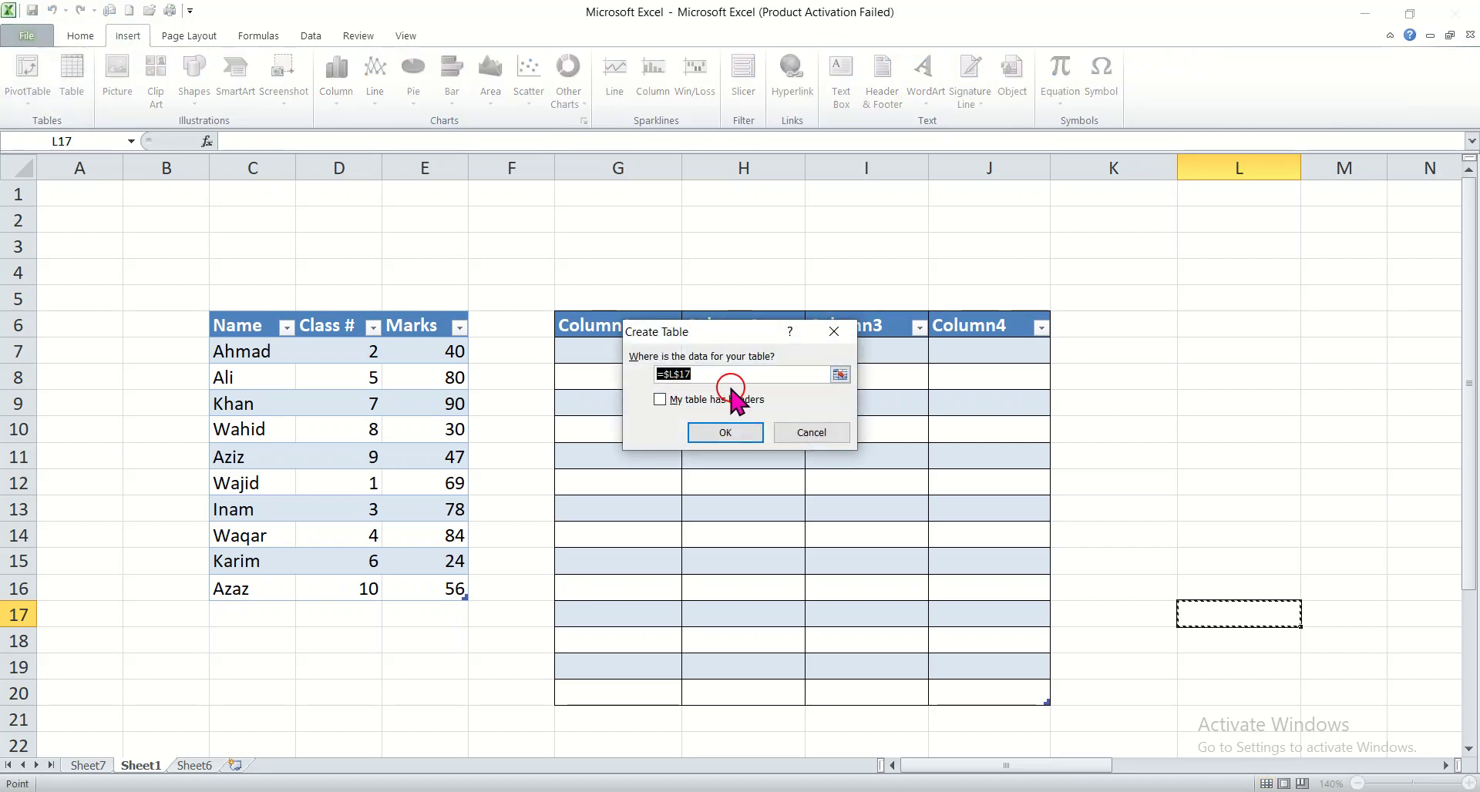
{"action": "left_click_drag", "start_coordinate": [1113, 283], "coordinate": [1421, 720]}
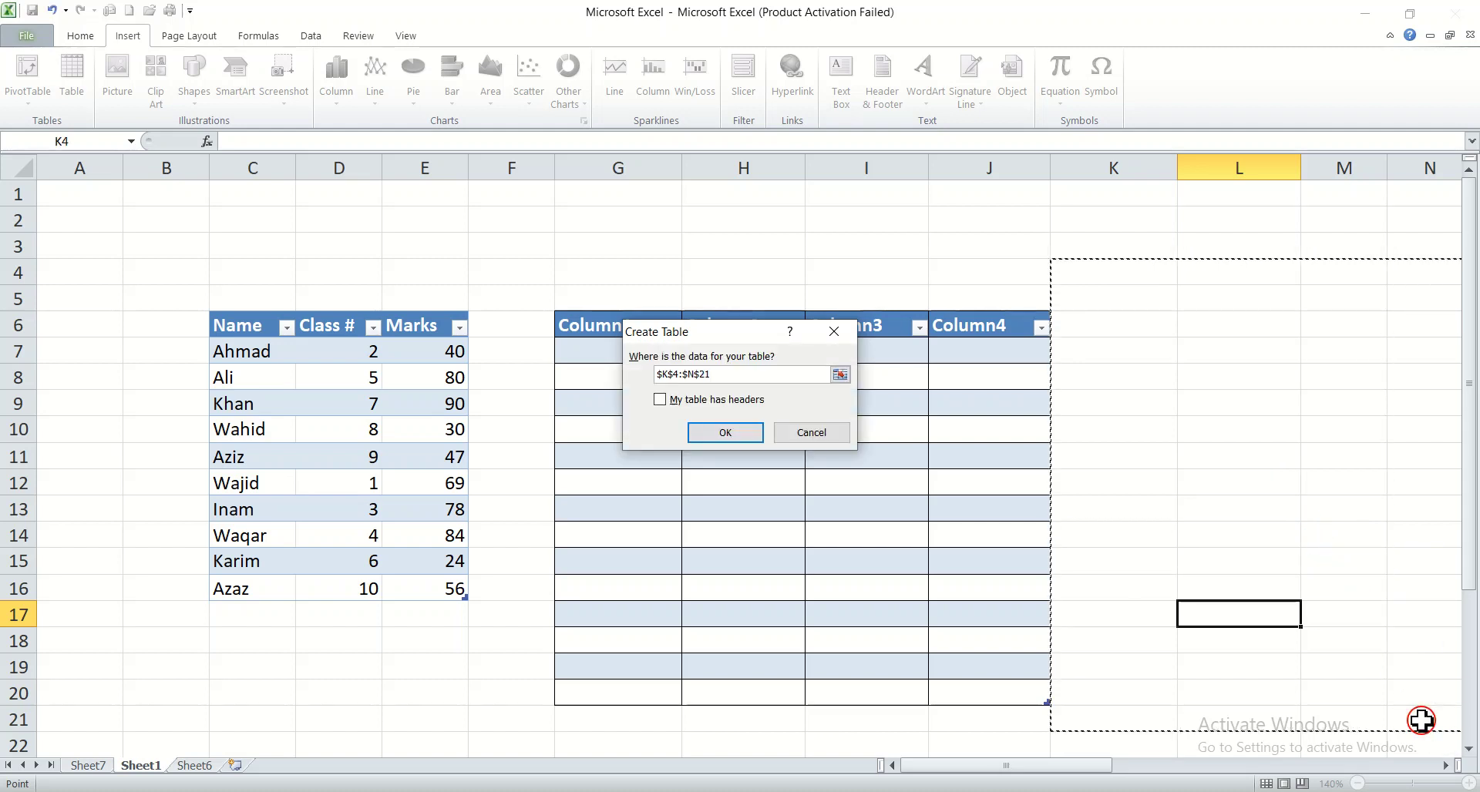
{"action": "left_click", "coordinate": [713, 434]}
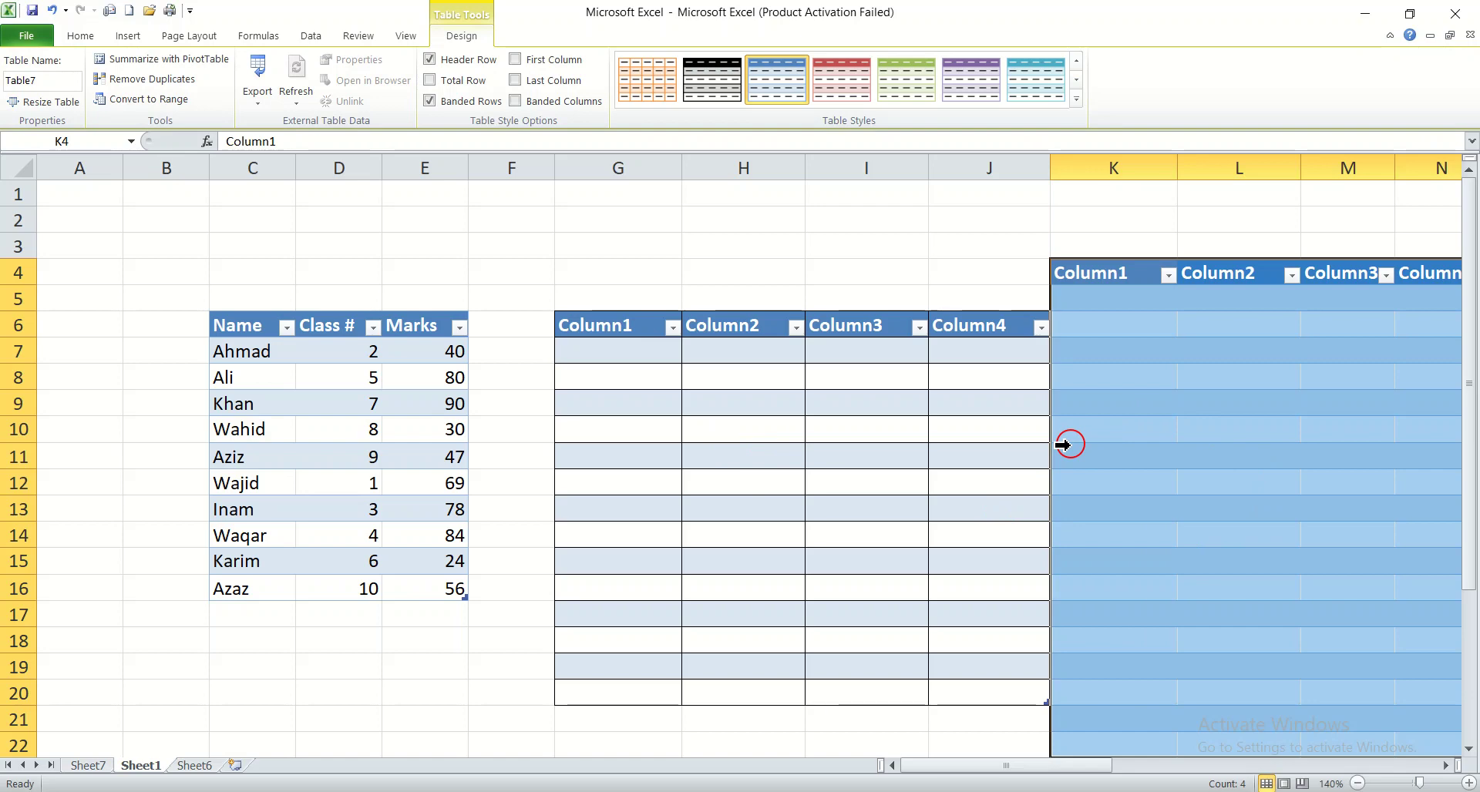
{"action": "key", "text": "ctrl+z"}
{"action": "key", "text": "ctrl+z"}
{"action": "key", "text": "ctrl+z"}
{"action": "key", "text": "ctrl+z"}
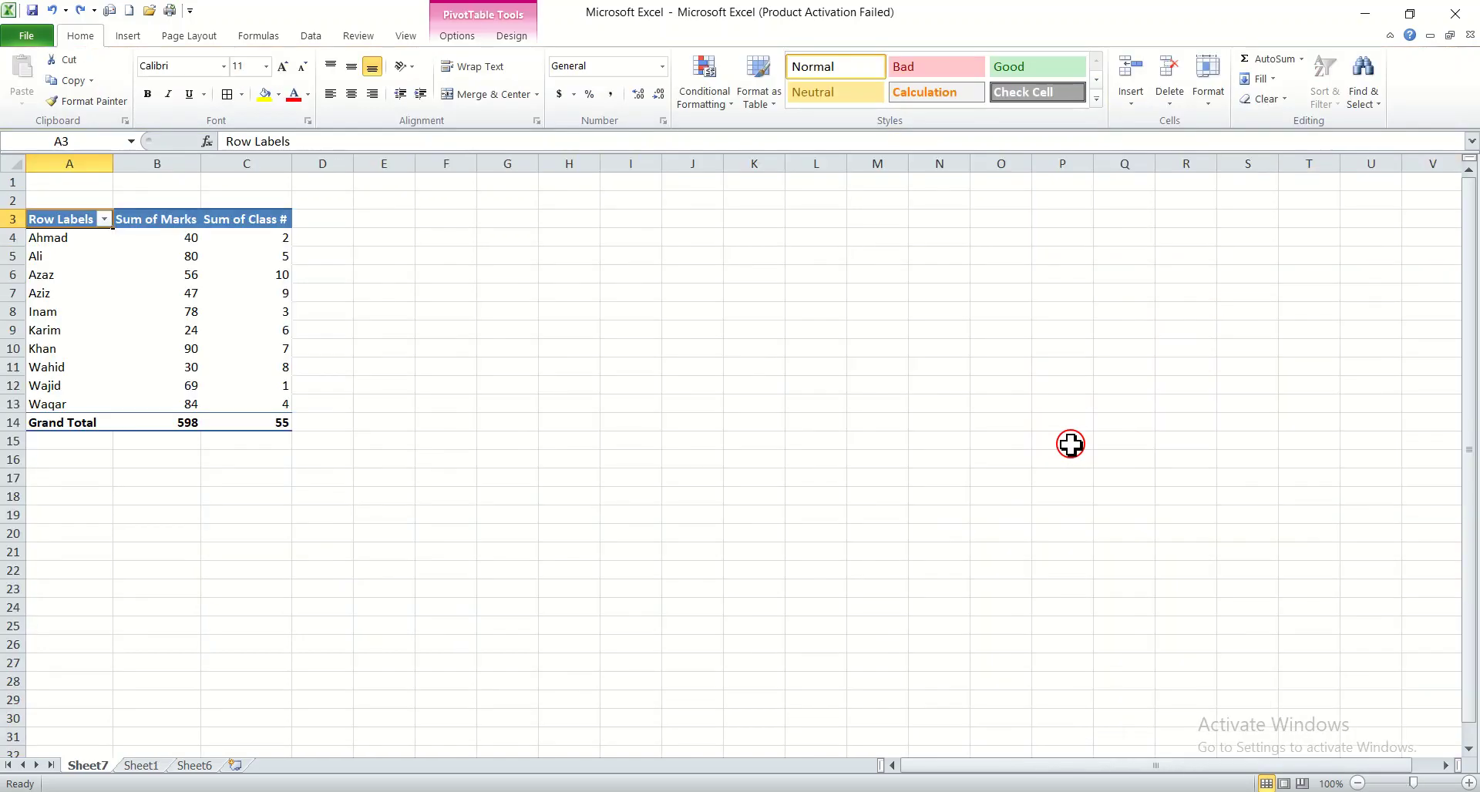
{"action": "left_click", "coordinate": [610, 434]}
{"action": "left_click", "coordinate": [362, 606]}
{"action": "left_click", "coordinate": [455, 255]}
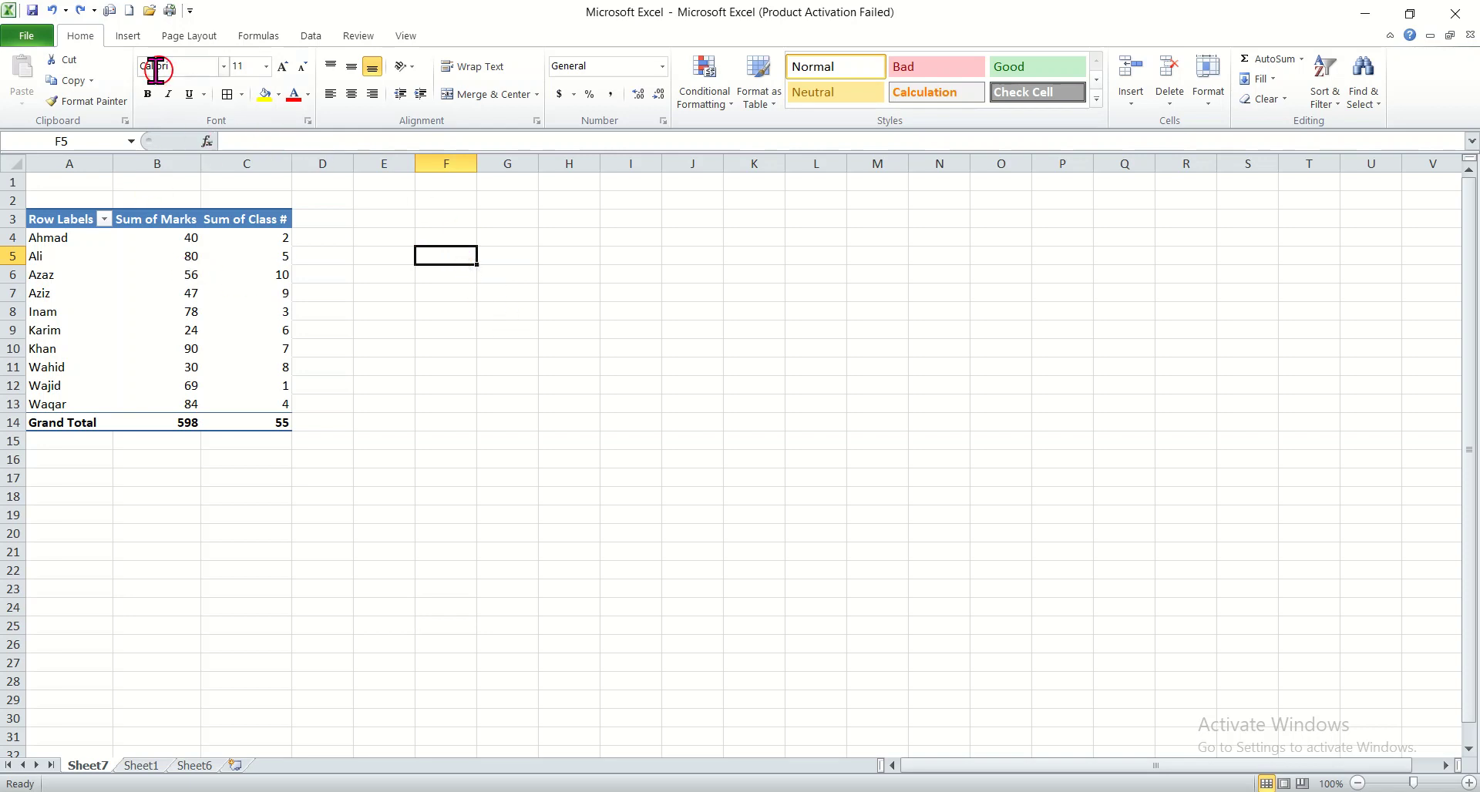
{"action": "left_click", "coordinate": [129, 40]}
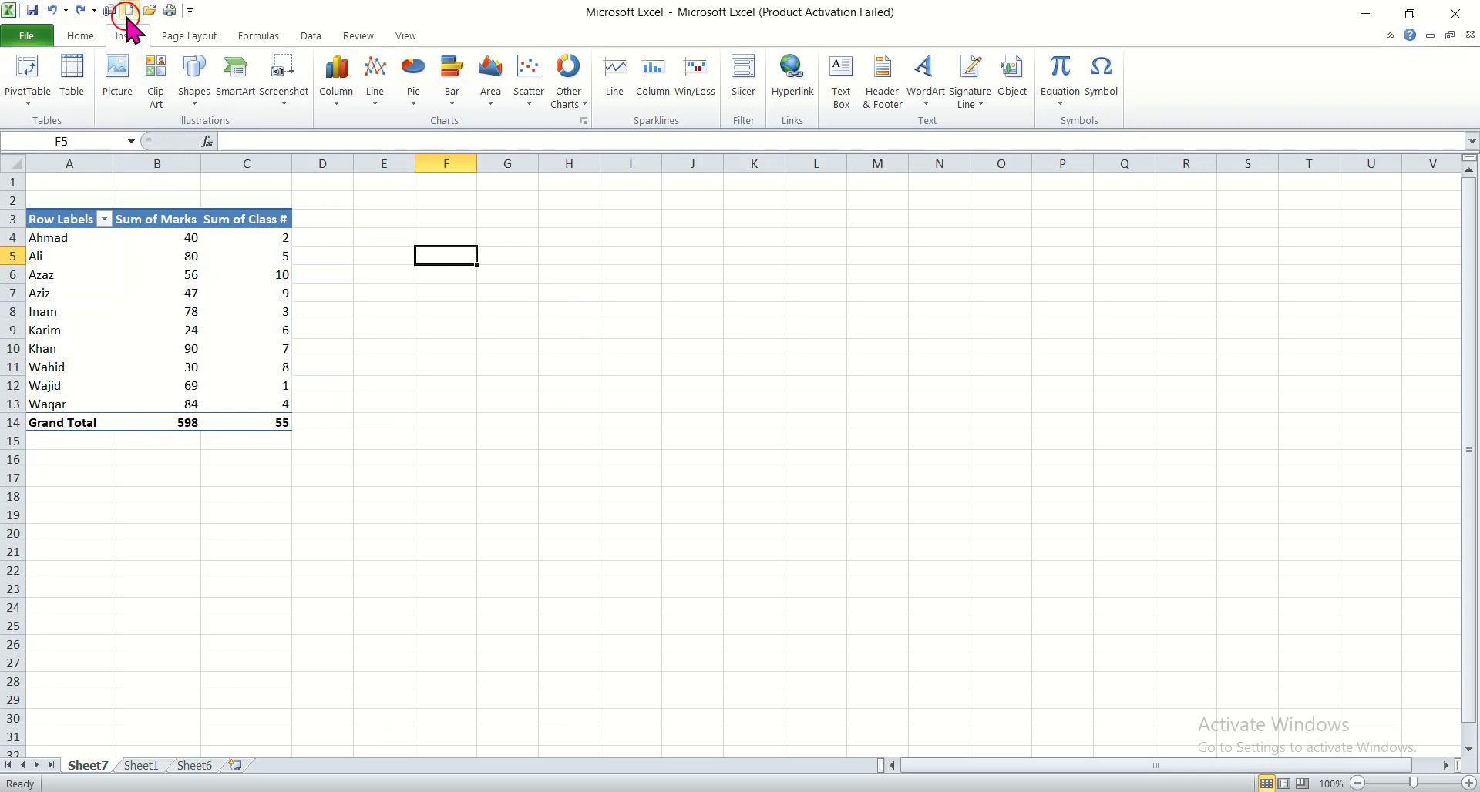
{"action": "left_click", "coordinate": [118, 87]}
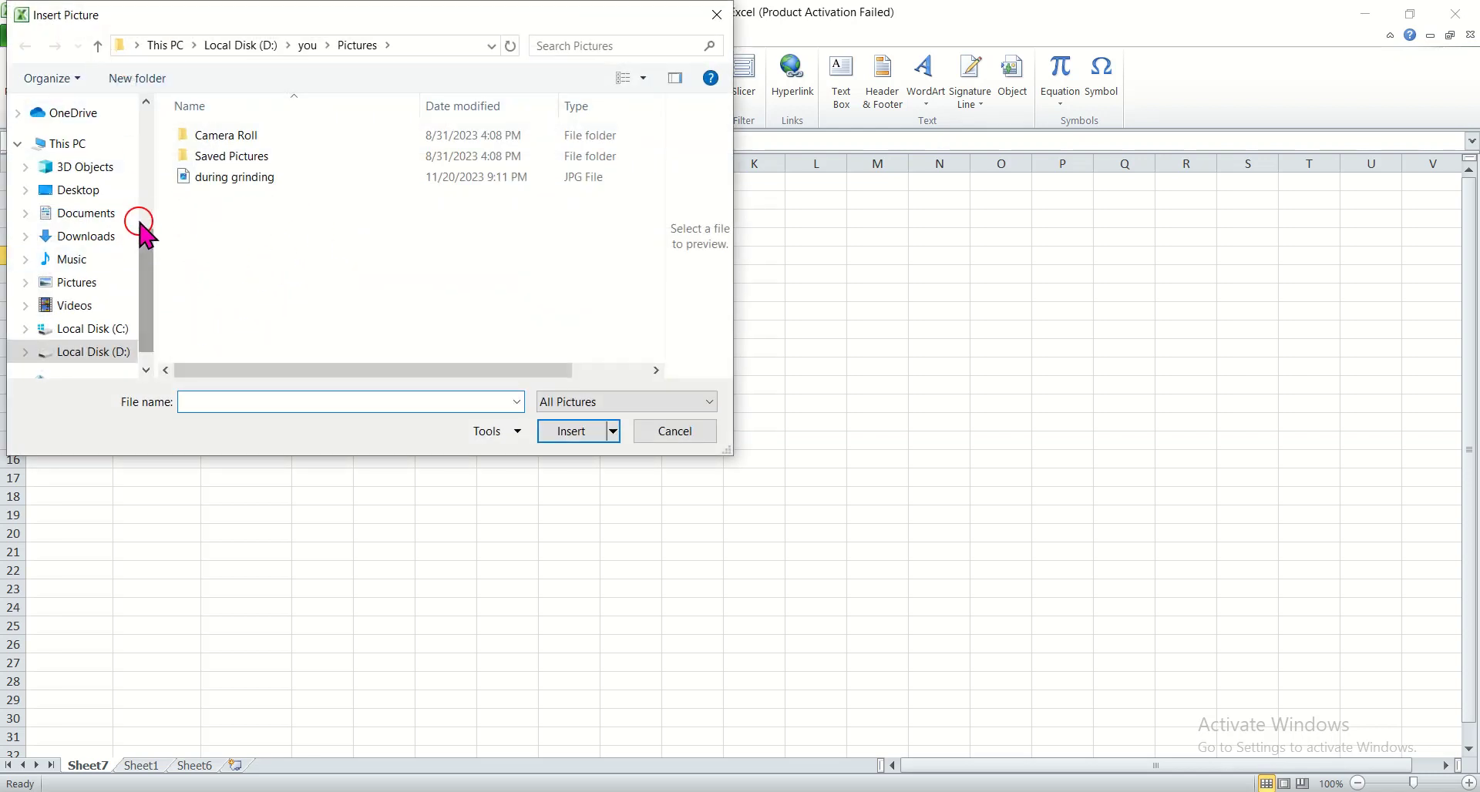
{"action": "left_click_drag", "start_coordinate": [145, 282], "coordinate": [146, 292]}
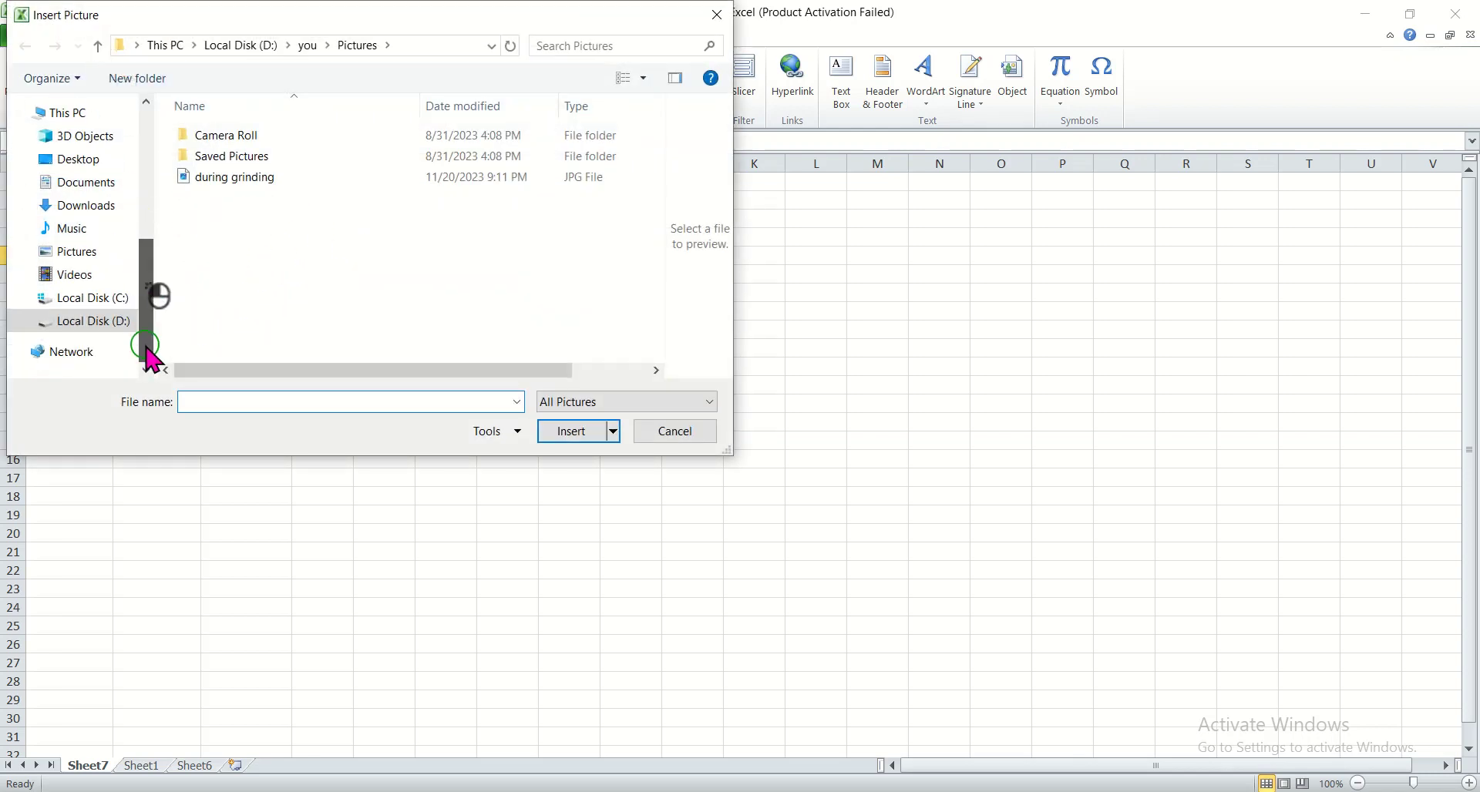
{"action": "left_click", "coordinate": [81, 159]}
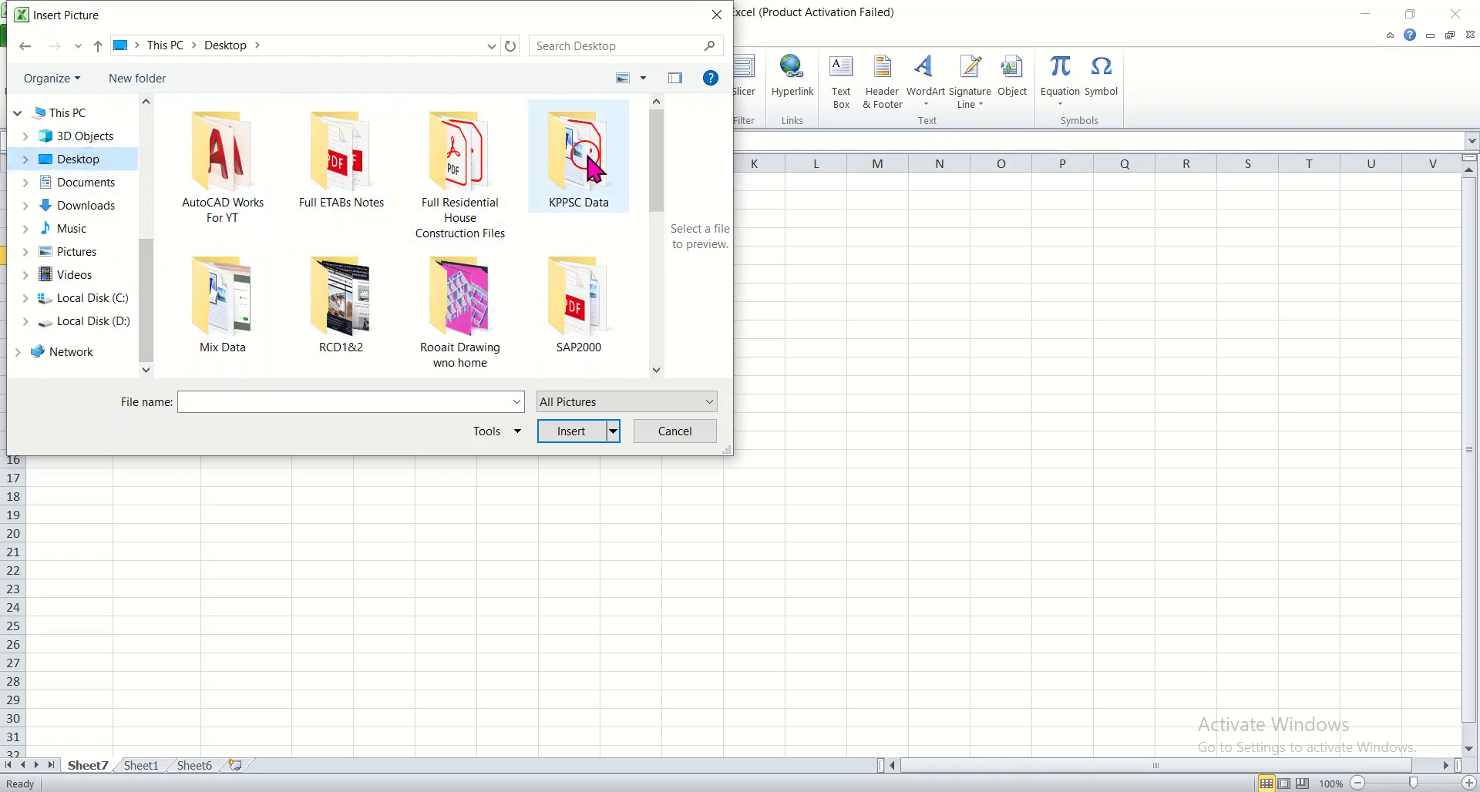
{"action": "left_click_drag", "start_coordinate": [659, 168], "coordinate": [684, 291]}
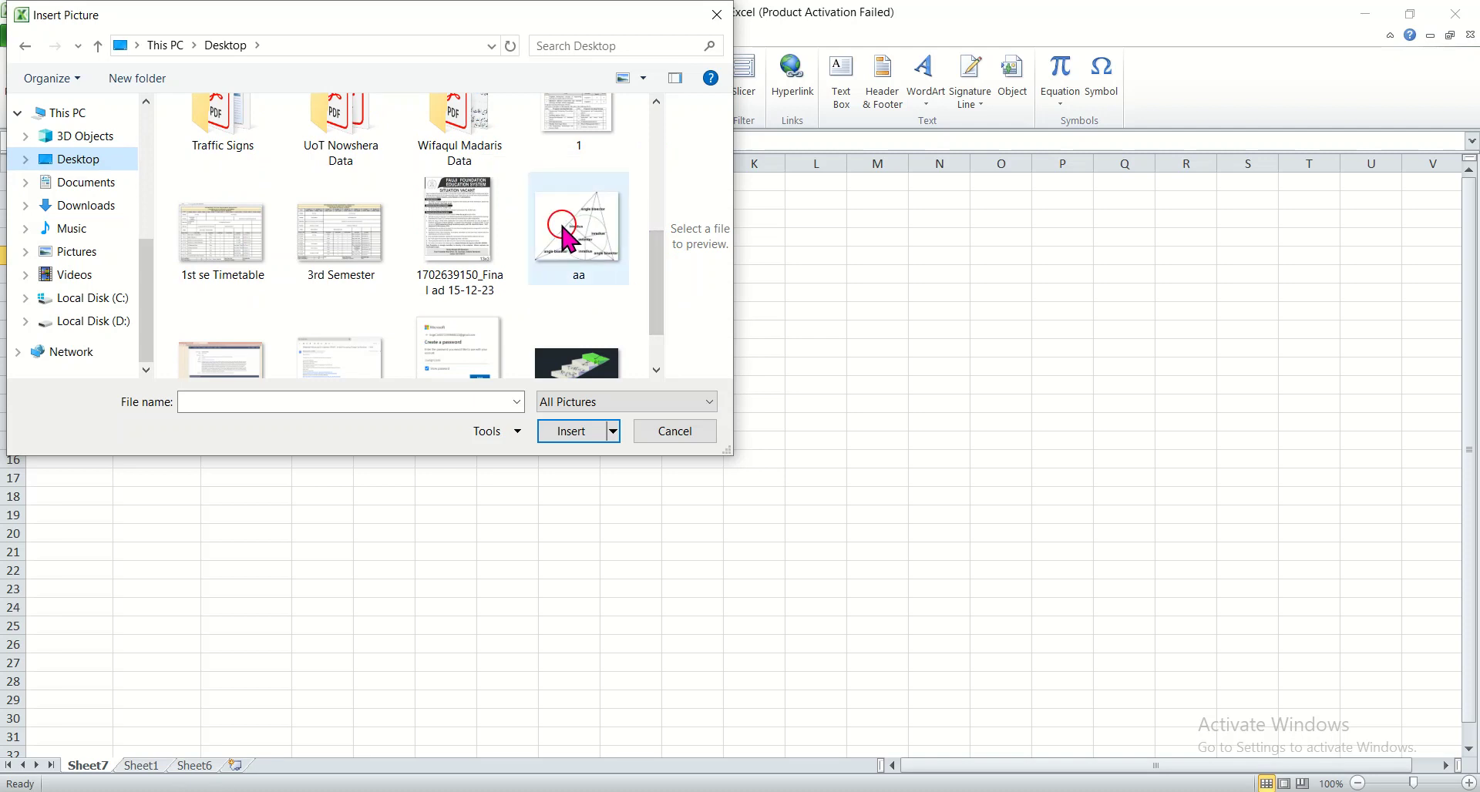
{"action": "left_click", "coordinate": [575, 369]}
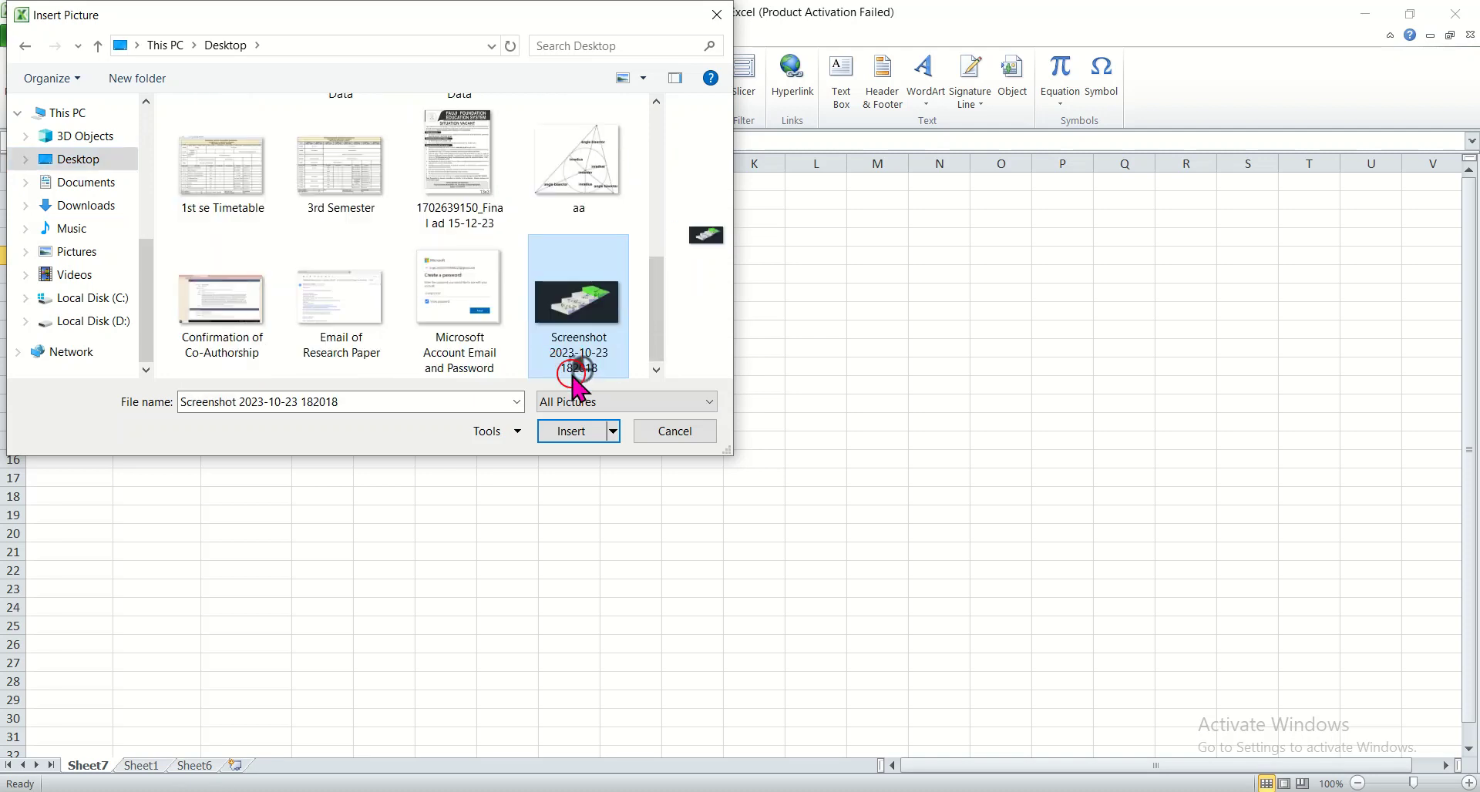
{"action": "left_click", "coordinate": [572, 434]}
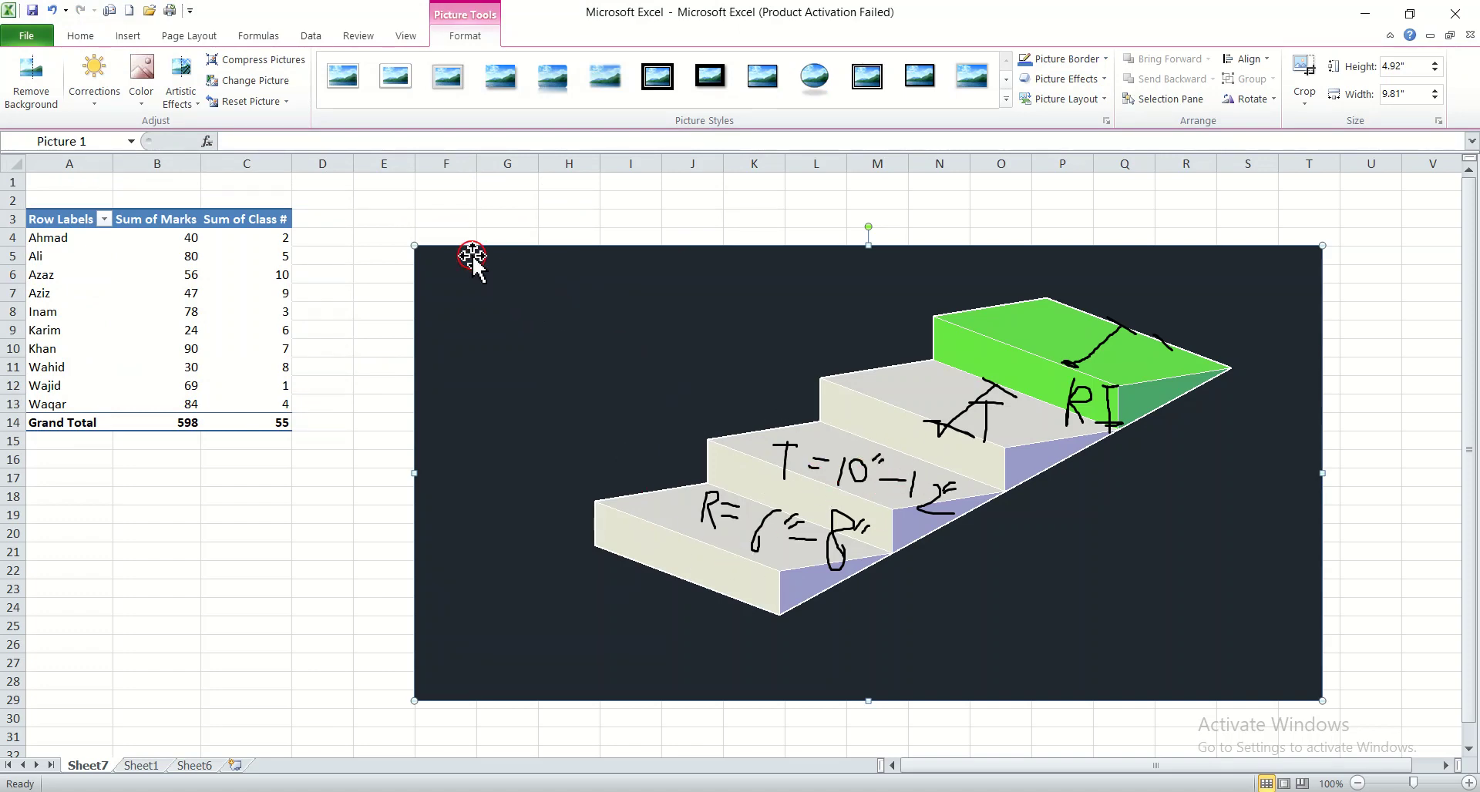
Resize the picture to about 2.01" by 4" and move it to the right of the PivotTable
{"action": "left_click_drag", "start_coordinate": [416, 248], "coordinate": [788, 521]}
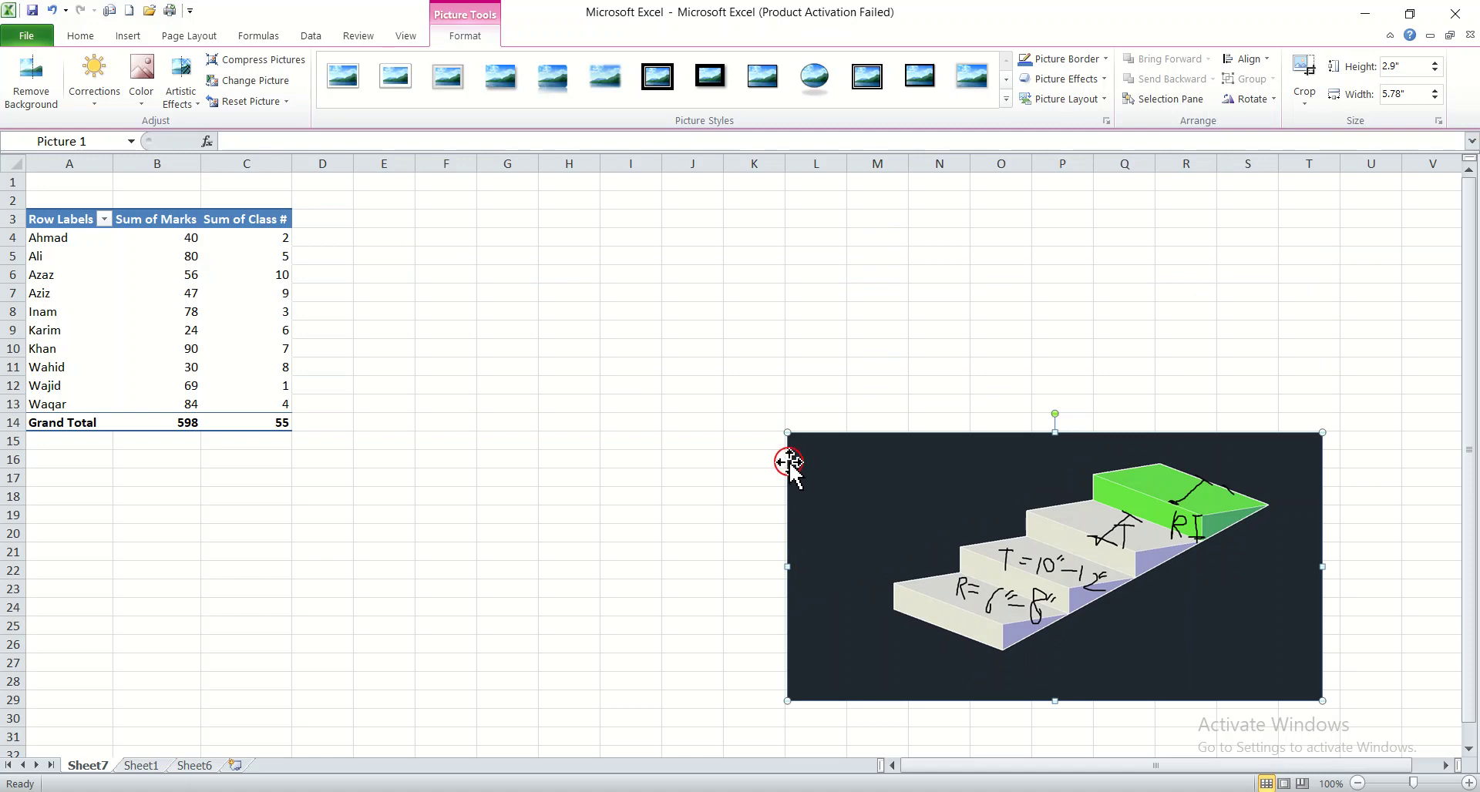
{"action": "left_click_drag", "start_coordinate": [788, 434], "coordinate": [951, 545]}
{"action": "left_click_drag", "start_coordinate": [1042, 561], "coordinate": [1006, 366]}
{"action": "left_click", "coordinate": [1057, 609]}
Apply the oval picture style to the picture
{"action": "left_click", "coordinate": [1035, 410]}
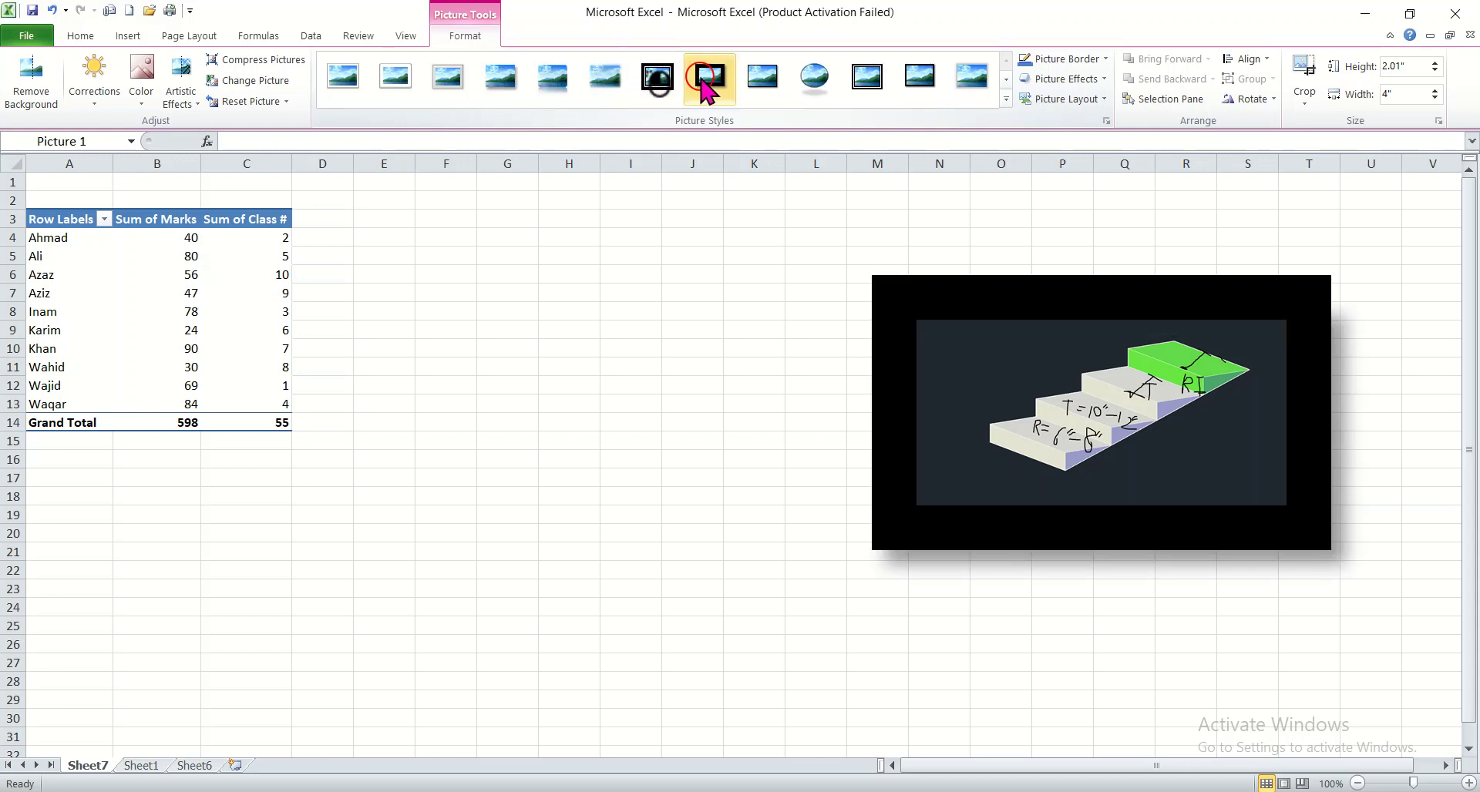
{"action": "left_click", "coordinate": [815, 77]}
{"action": "left_click", "coordinate": [1154, 640]}
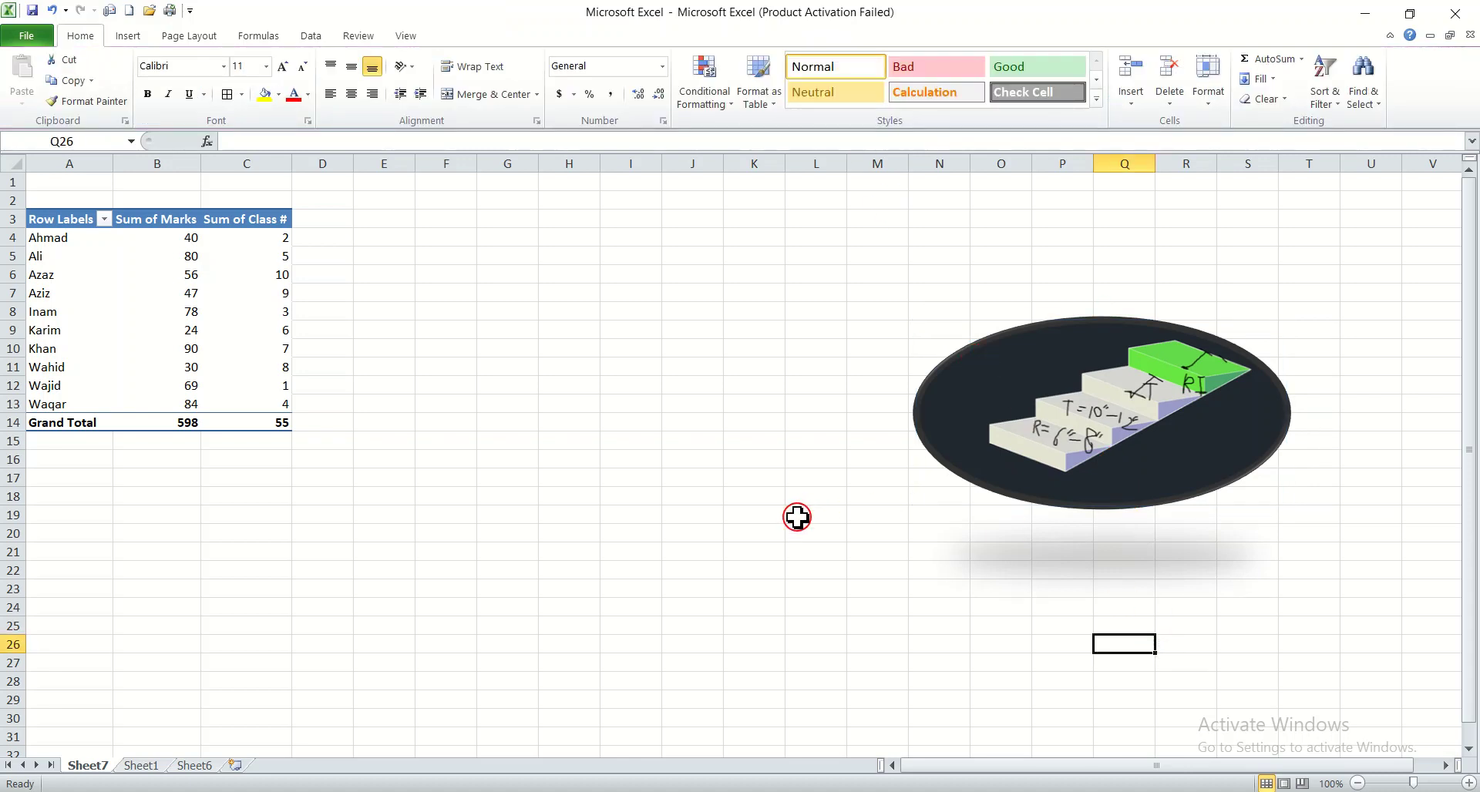
Delete the picture
{"action": "left_click", "coordinate": [967, 425]}
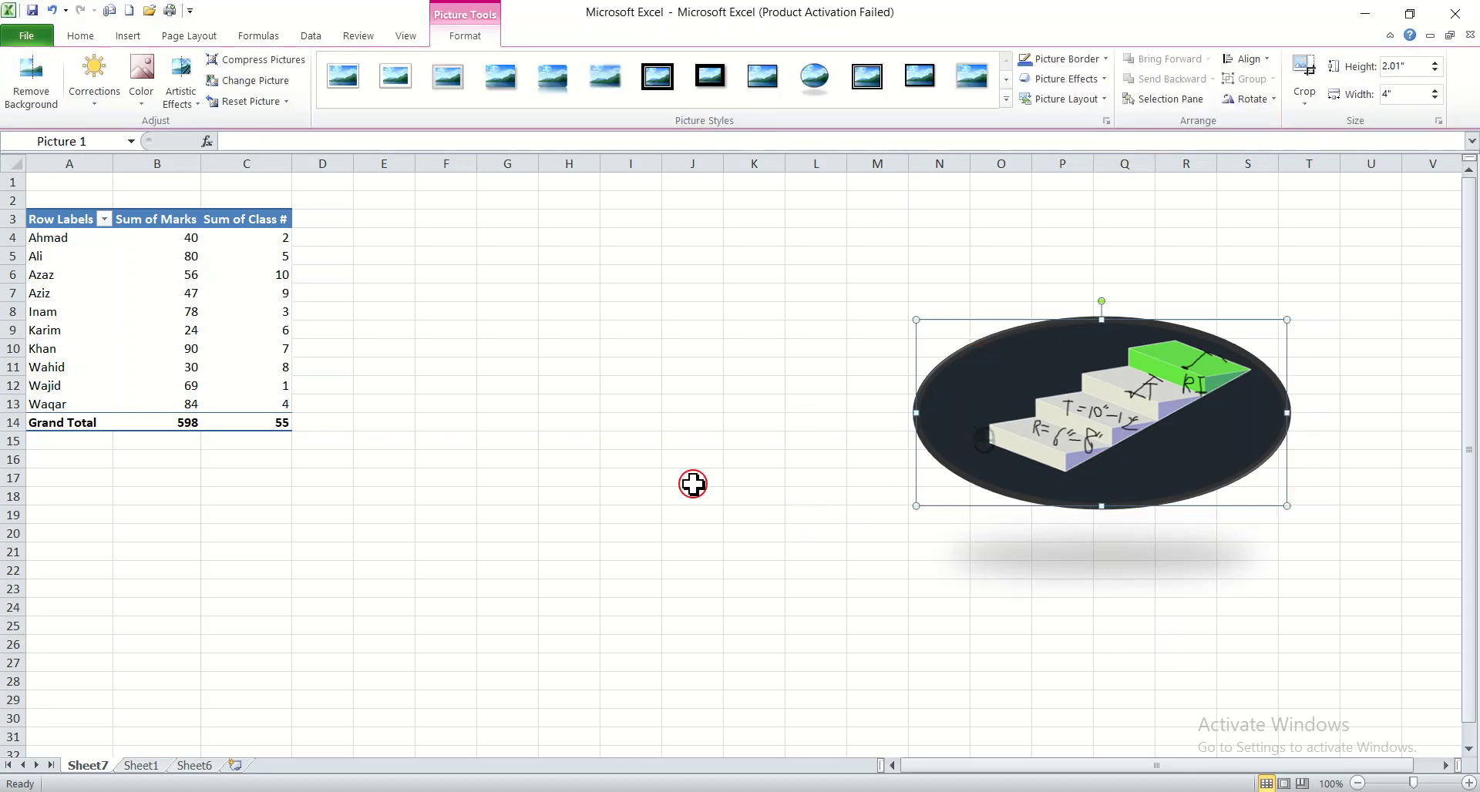
{"action": "key", "text": "Delete"}
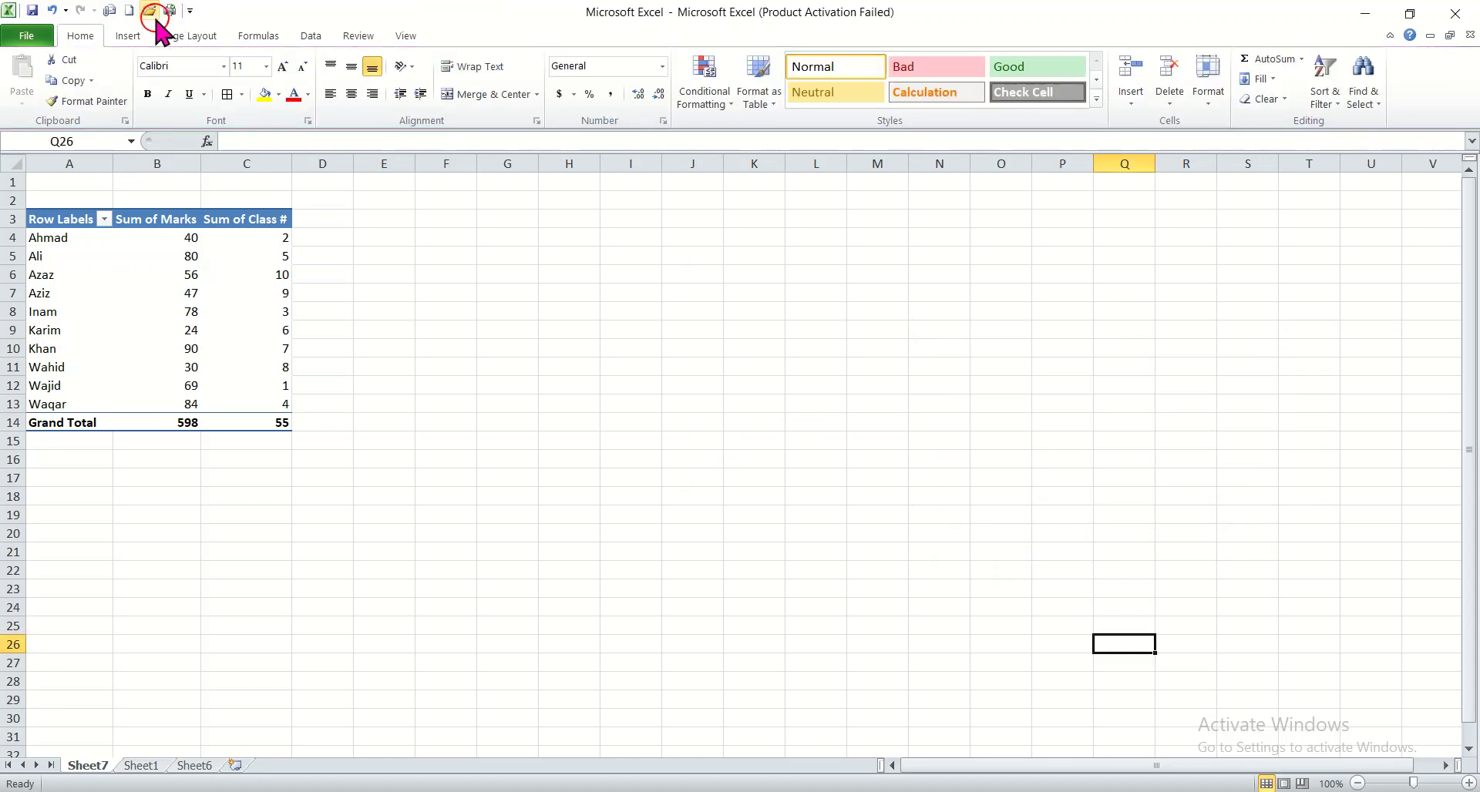
Open the Clip Art pane and insert the apartment buildings clip art beside the PivotTable
{"action": "left_click", "coordinate": [128, 36]}
{"action": "left_click", "coordinate": [123, 77]}
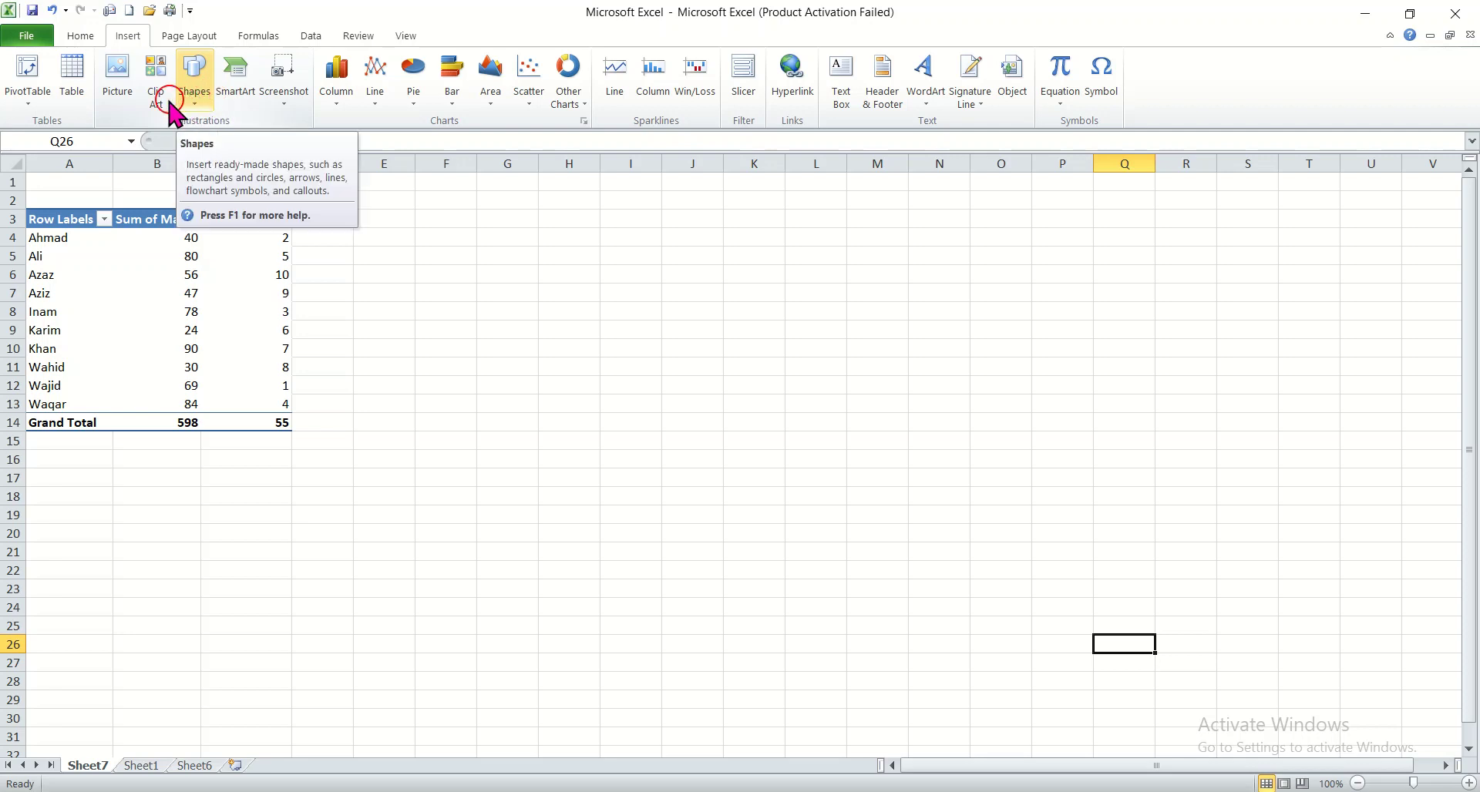
{"action": "left_click", "coordinate": [155, 69]}
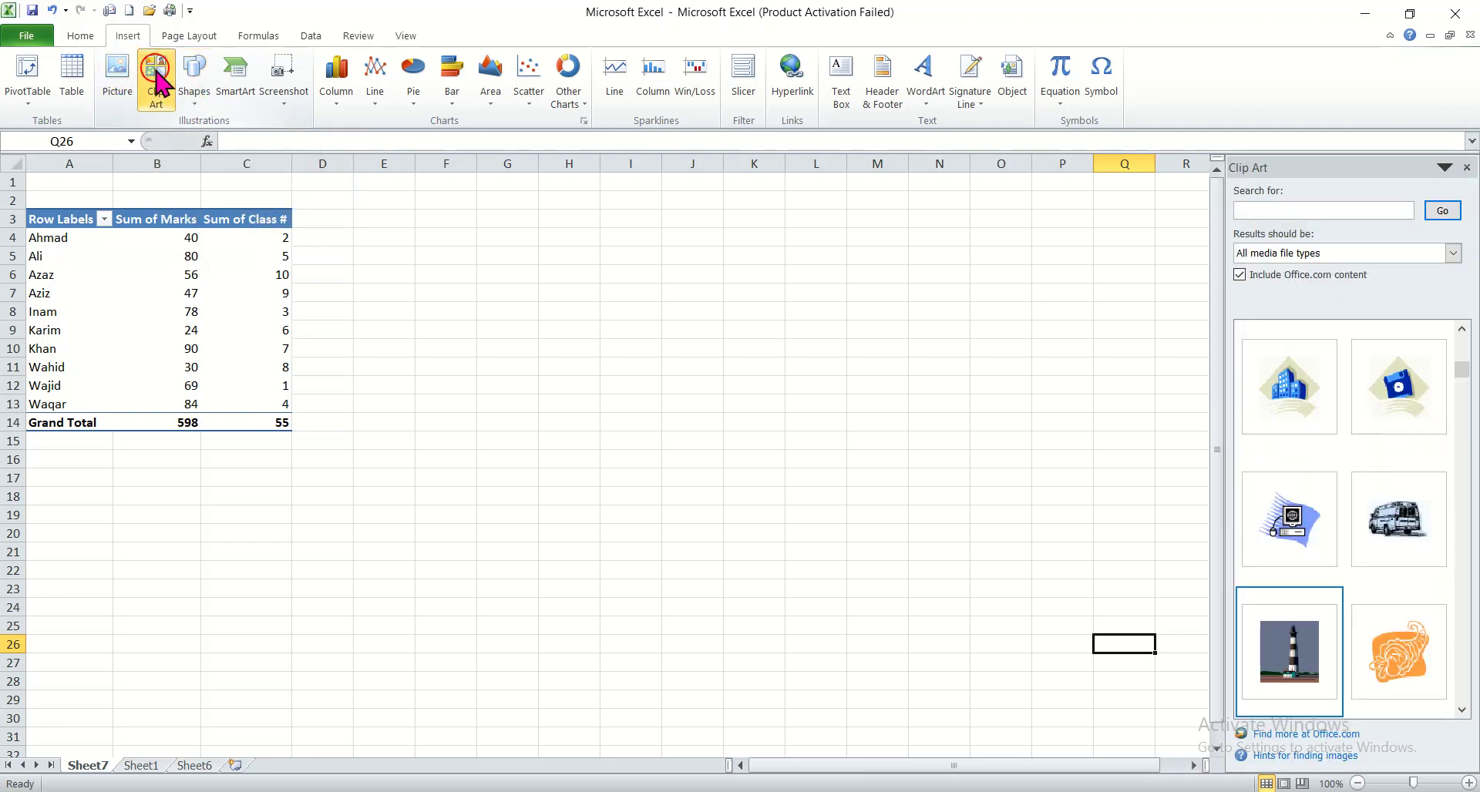
{"action": "left_click", "coordinate": [1289, 385]}
{"action": "left_click_drag", "start_coordinate": [1122, 667], "coordinate": [609, 291]}
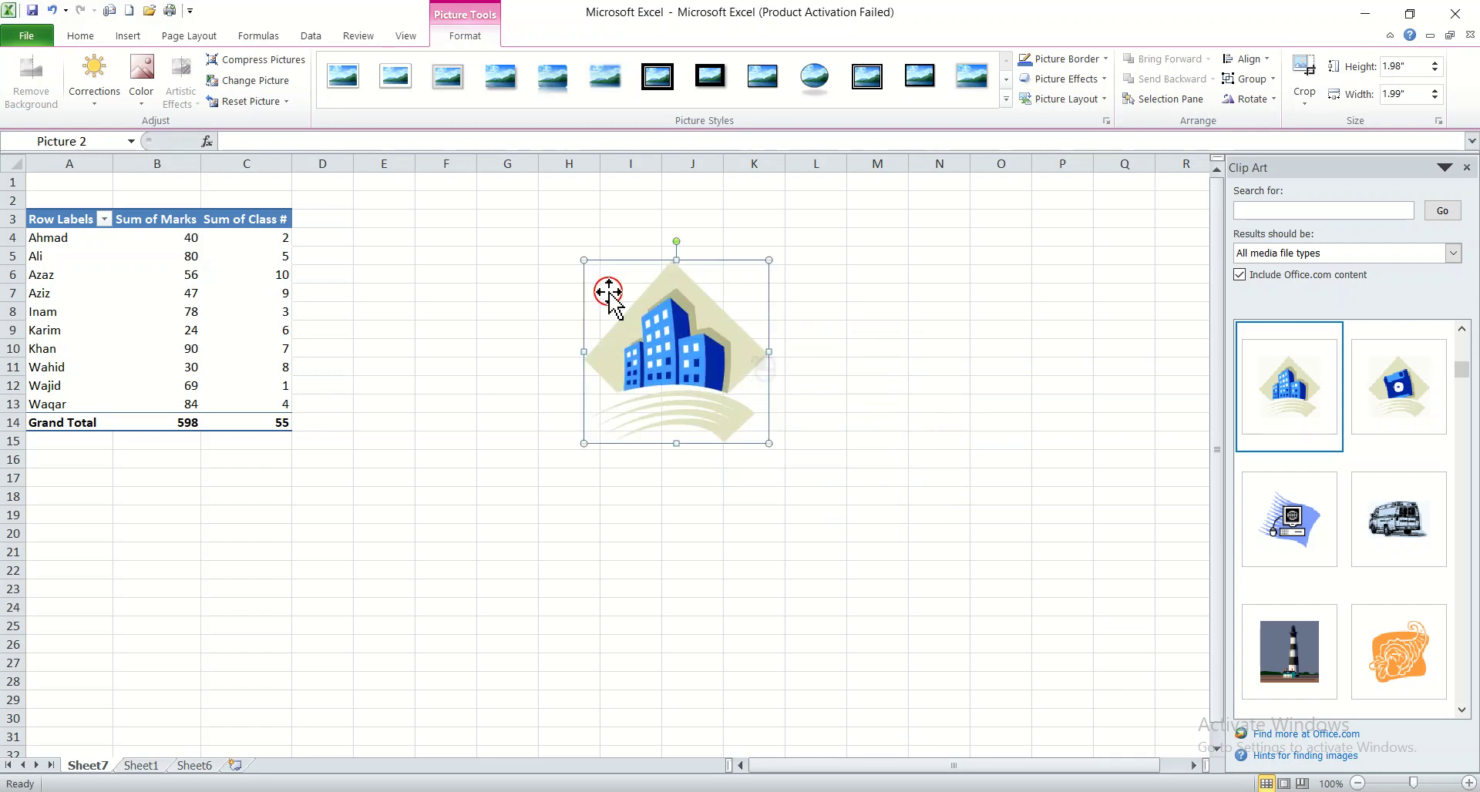
Insert the ambulance and lighthouse clip art images and place them below and beside the buildings image
{"action": "left_click", "coordinate": [1386, 512]}
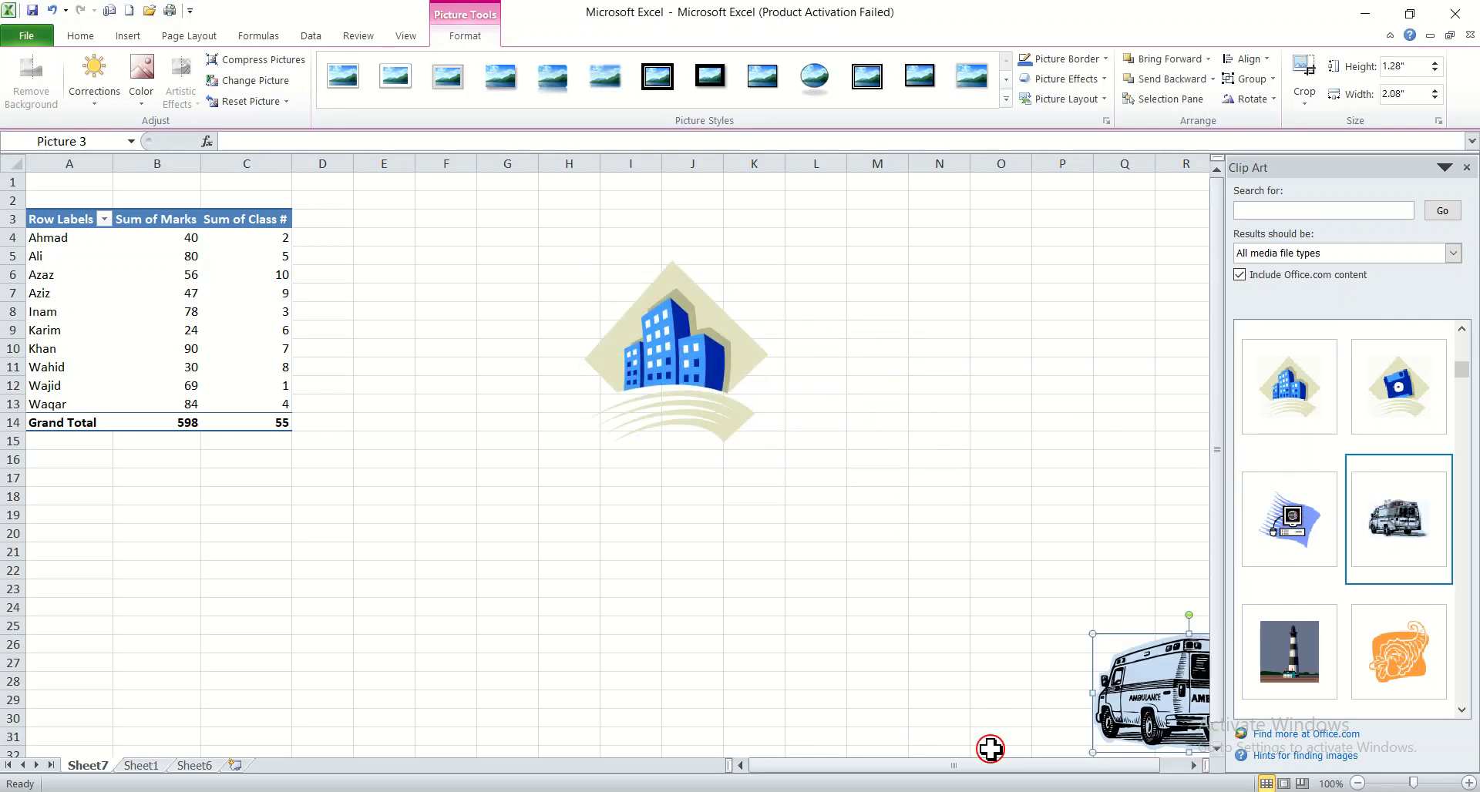
{"action": "left_click_drag", "start_coordinate": [1161, 692], "coordinate": [904, 479]}
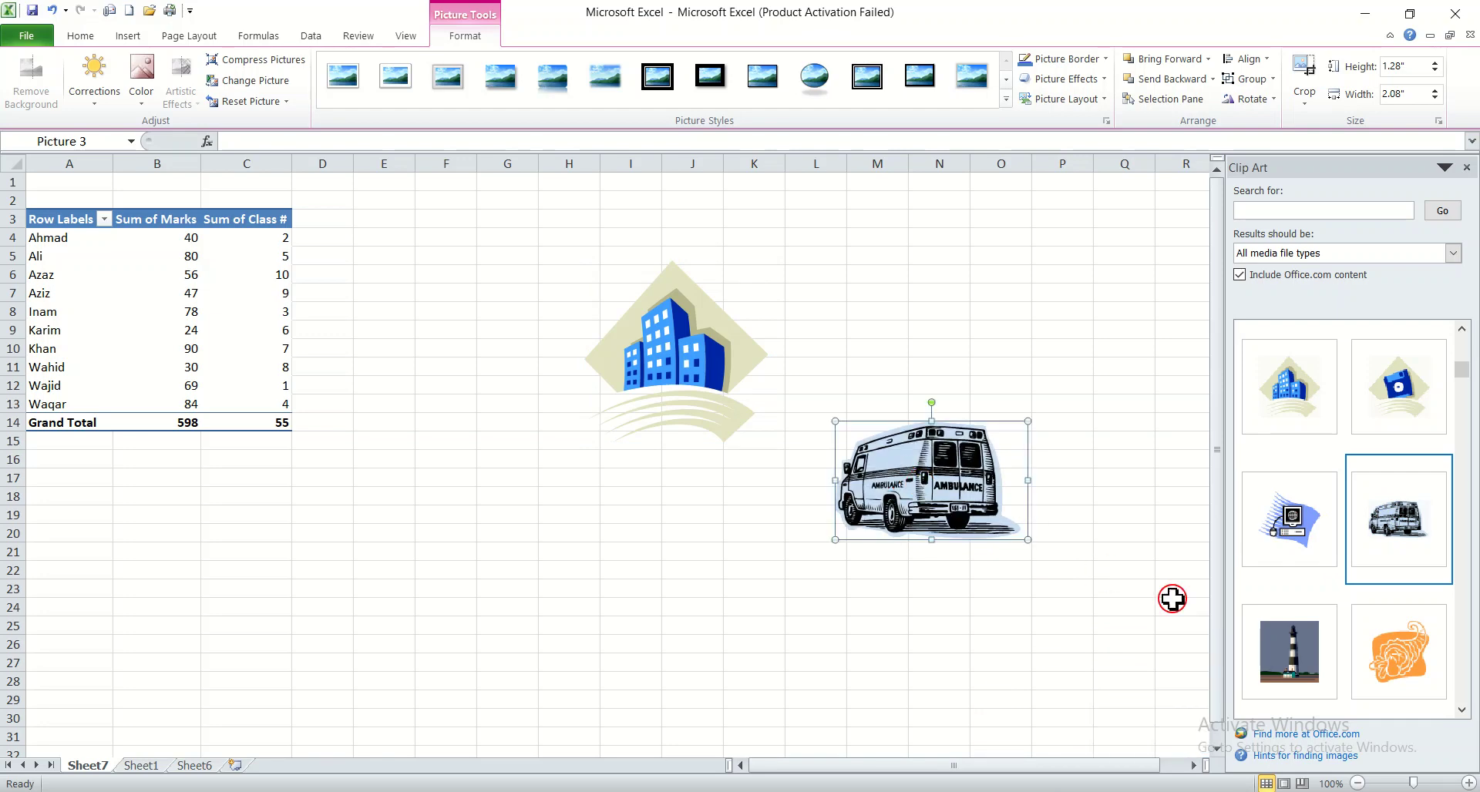
{"action": "left_click", "coordinate": [1290, 662]}
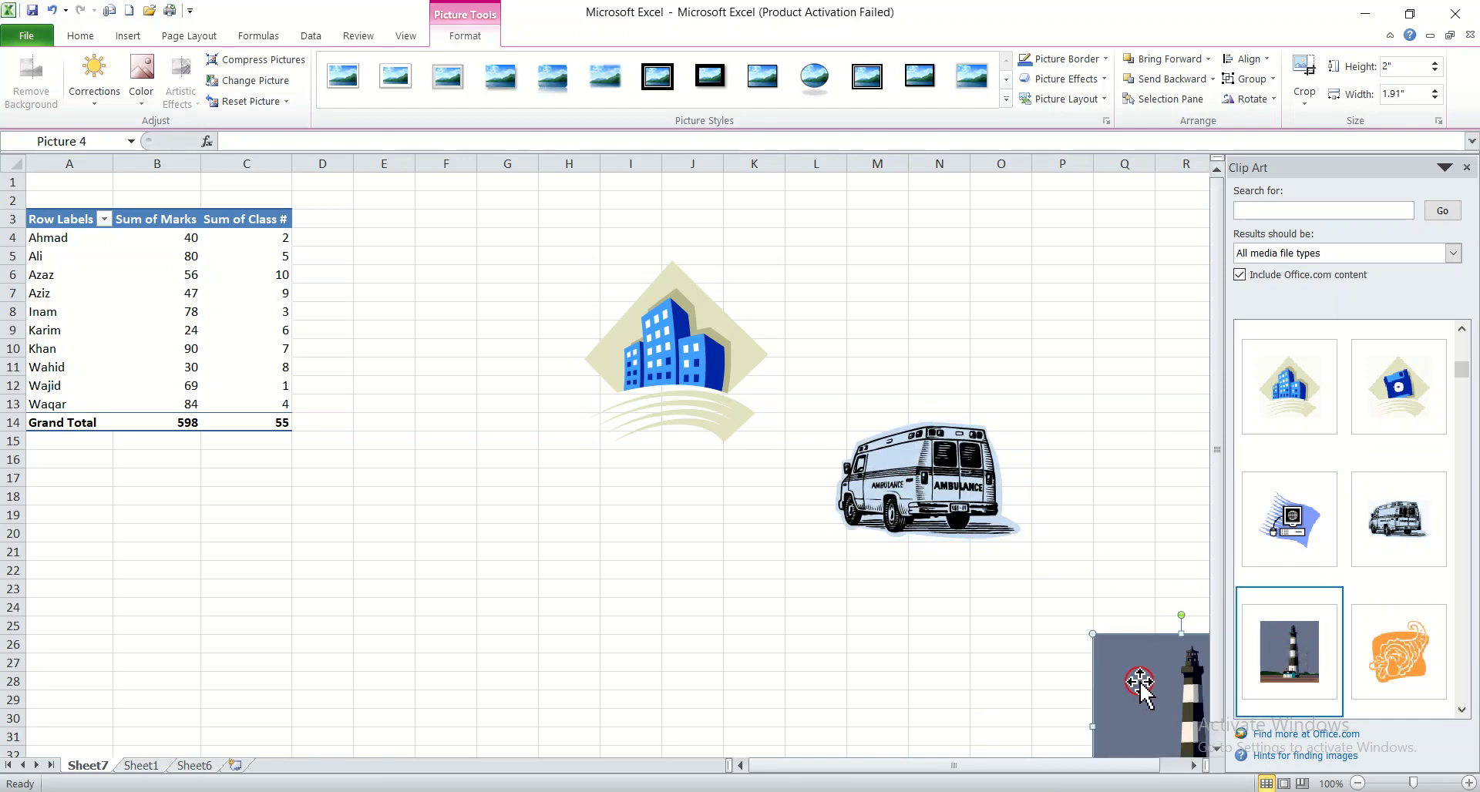
{"action": "left_click_drag", "start_coordinate": [1140, 682], "coordinate": [632, 505]}
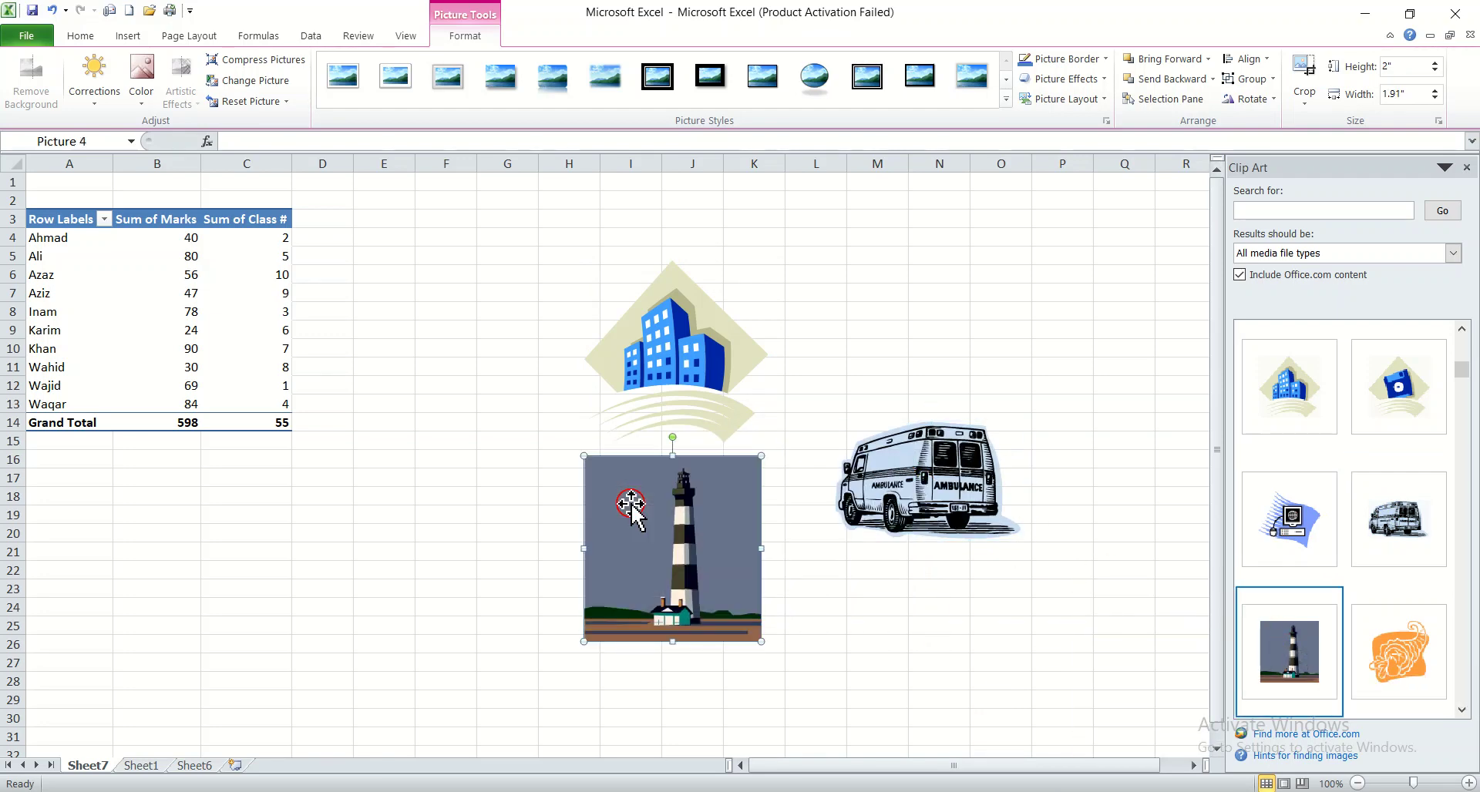
{"action": "left_click", "coordinate": [841, 389]}
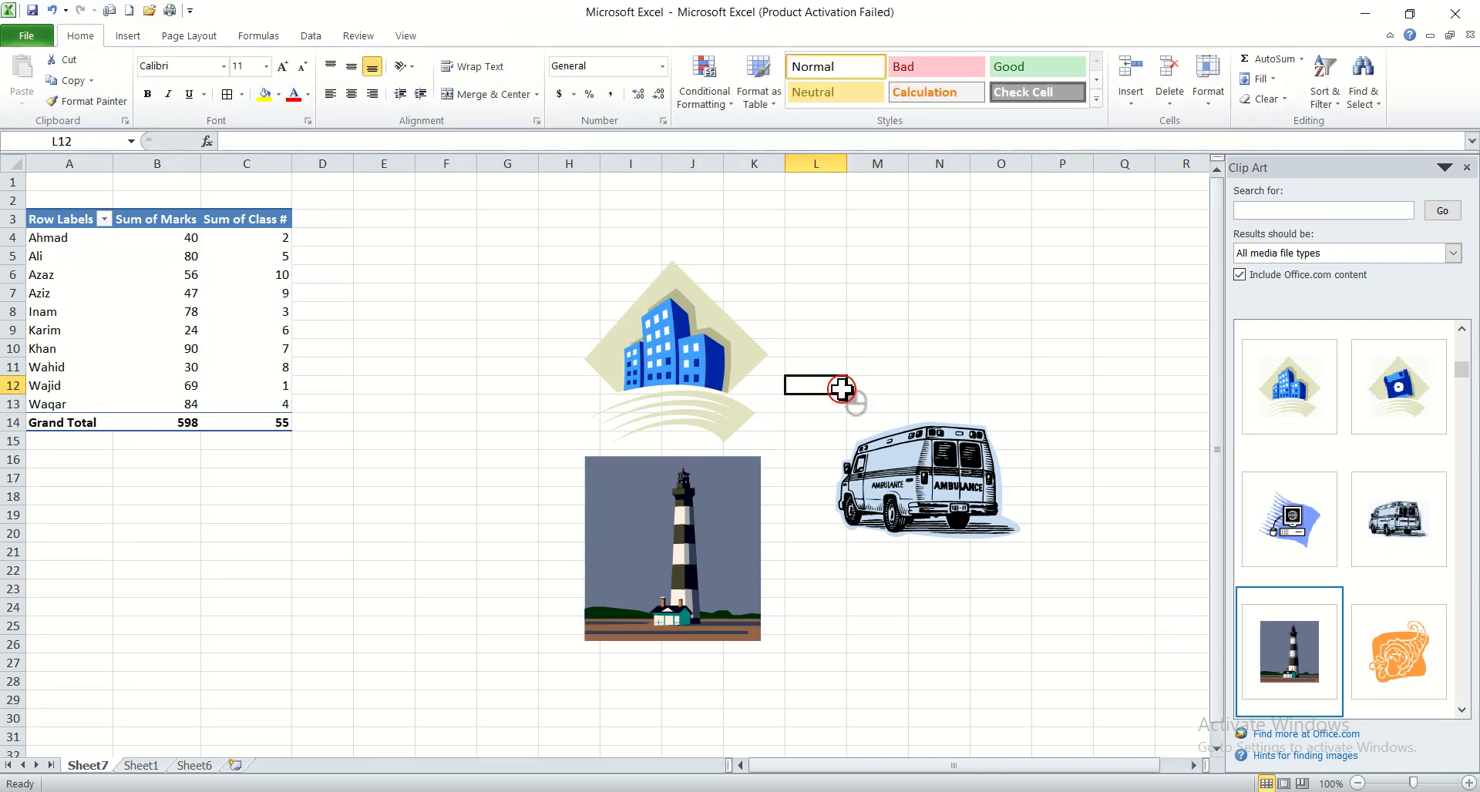
Undo the clip art insertions and moves
{"action": "key", "text": "ctrl+z"}
{"action": "key", "text": "ctrl+z"}
{"action": "key", "text": "ctrl+z"}
{"action": "key", "text": "ctrl+z"}
{"action": "key", "text": "ctrl+z"}
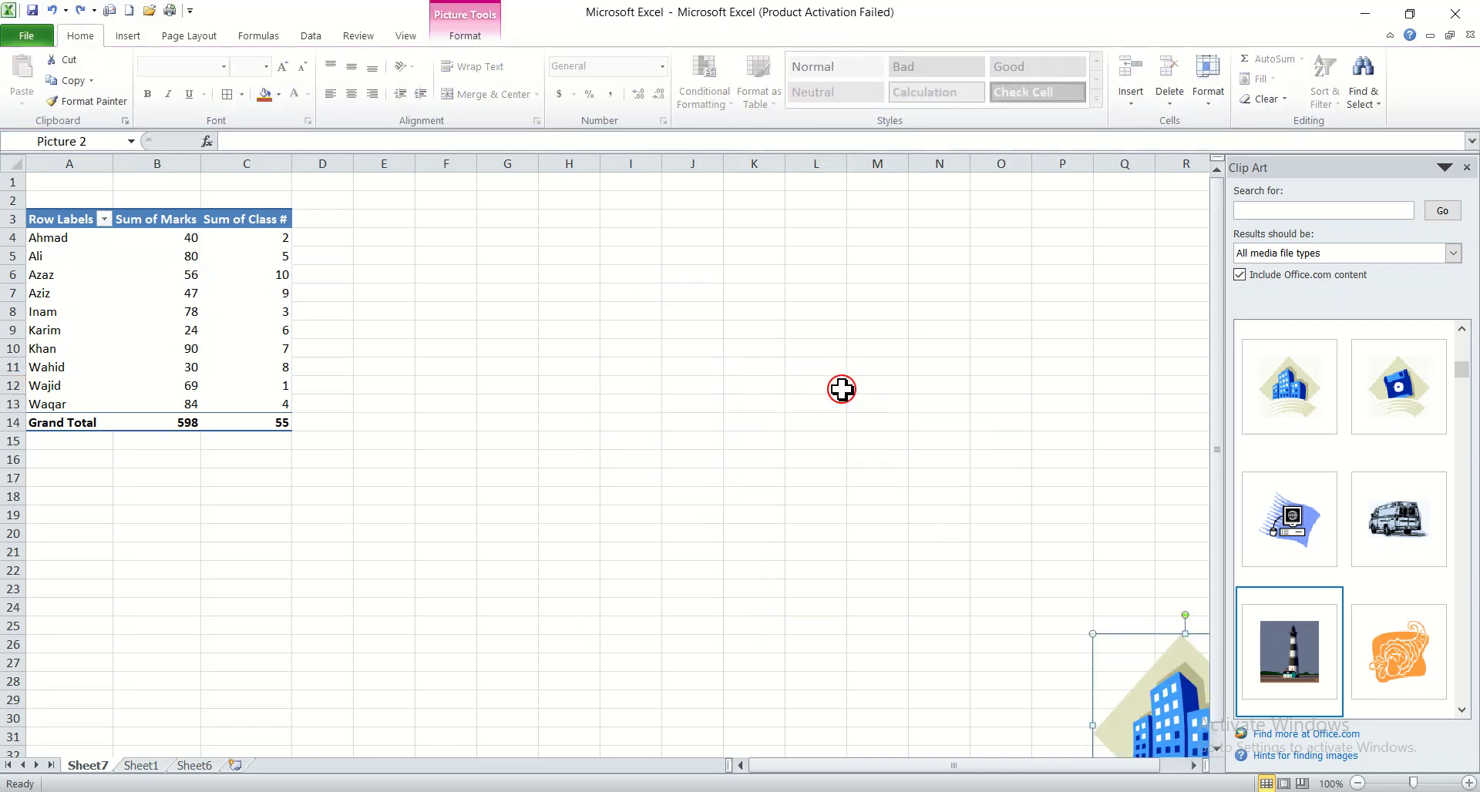
{"action": "key", "text": "ctrl+z"}
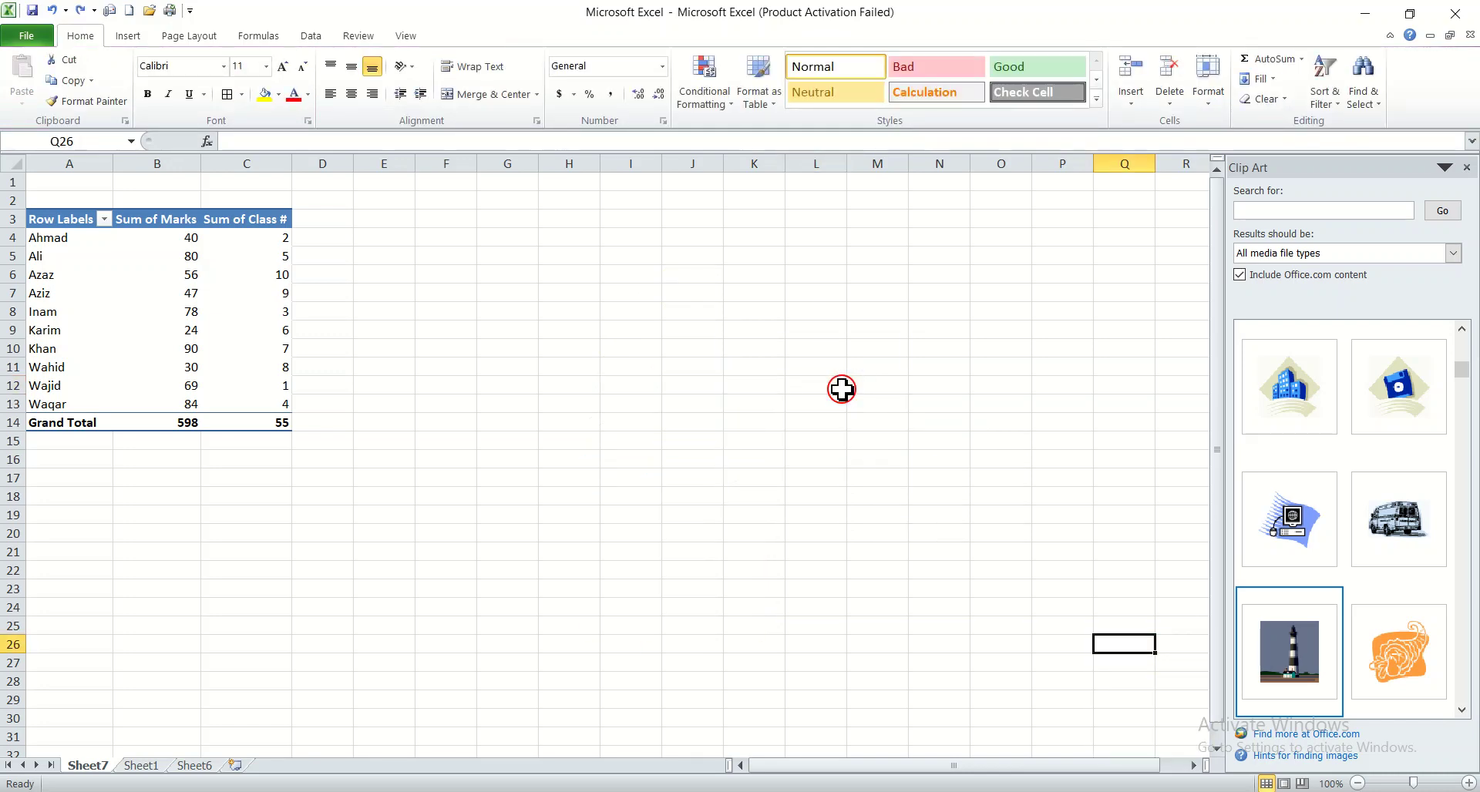
Close the Clip Art pane and draw a Flowchart: Or shape, enlarging it to about 2.03 by 2.14 inches
{"action": "left_click", "coordinate": [1467, 168]}
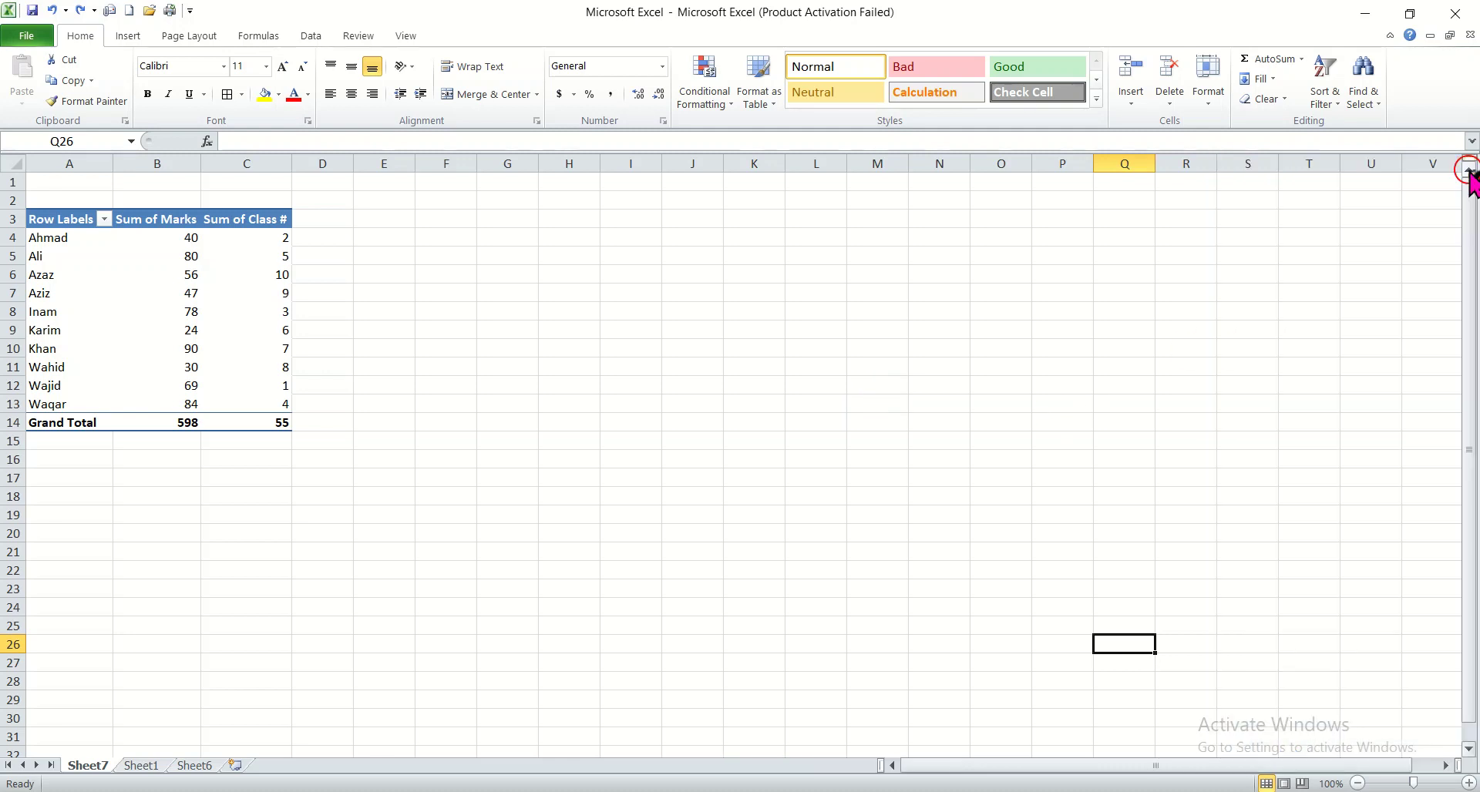
{"action": "left_click", "coordinate": [123, 36]}
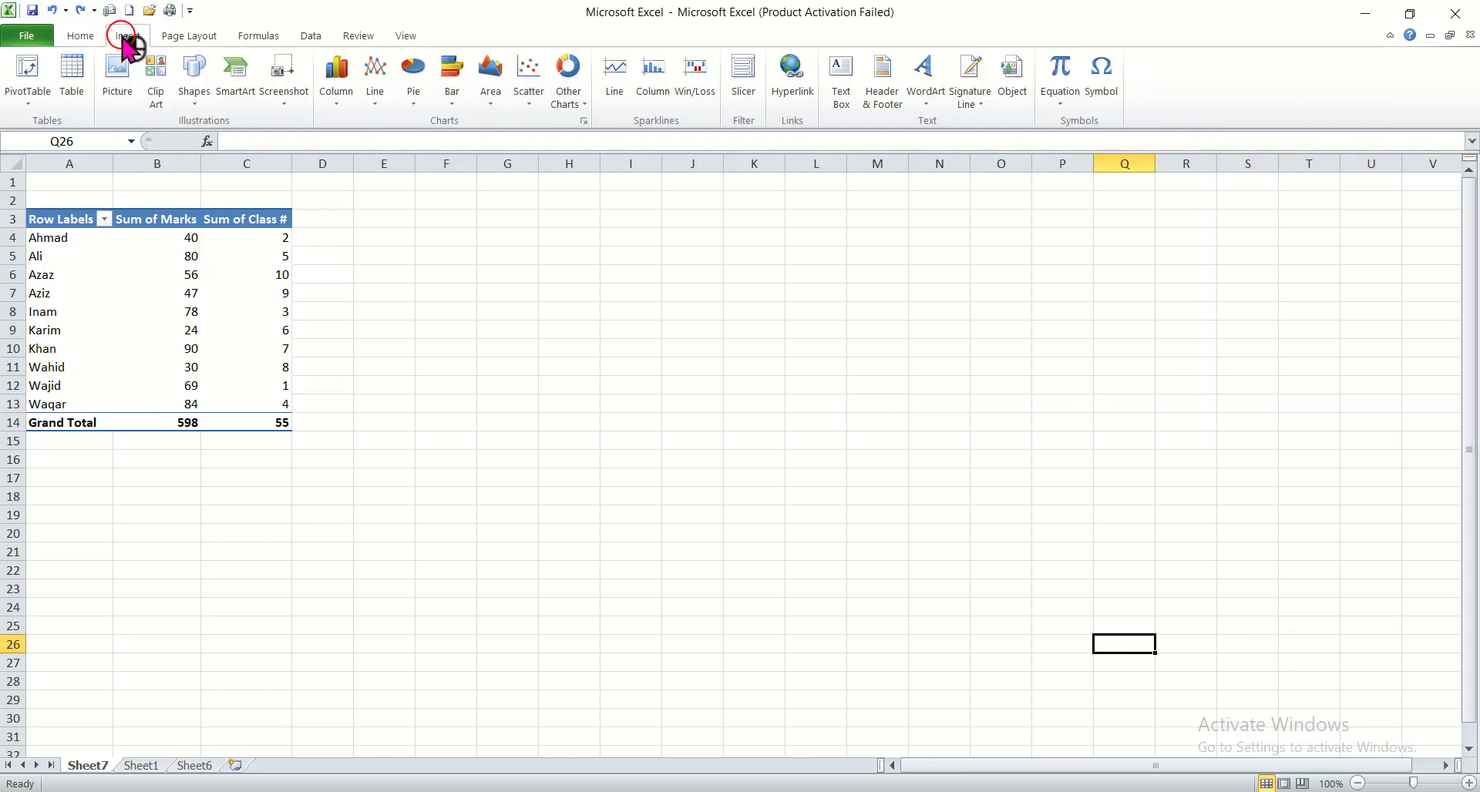
{"action": "left_click", "coordinate": [195, 96]}
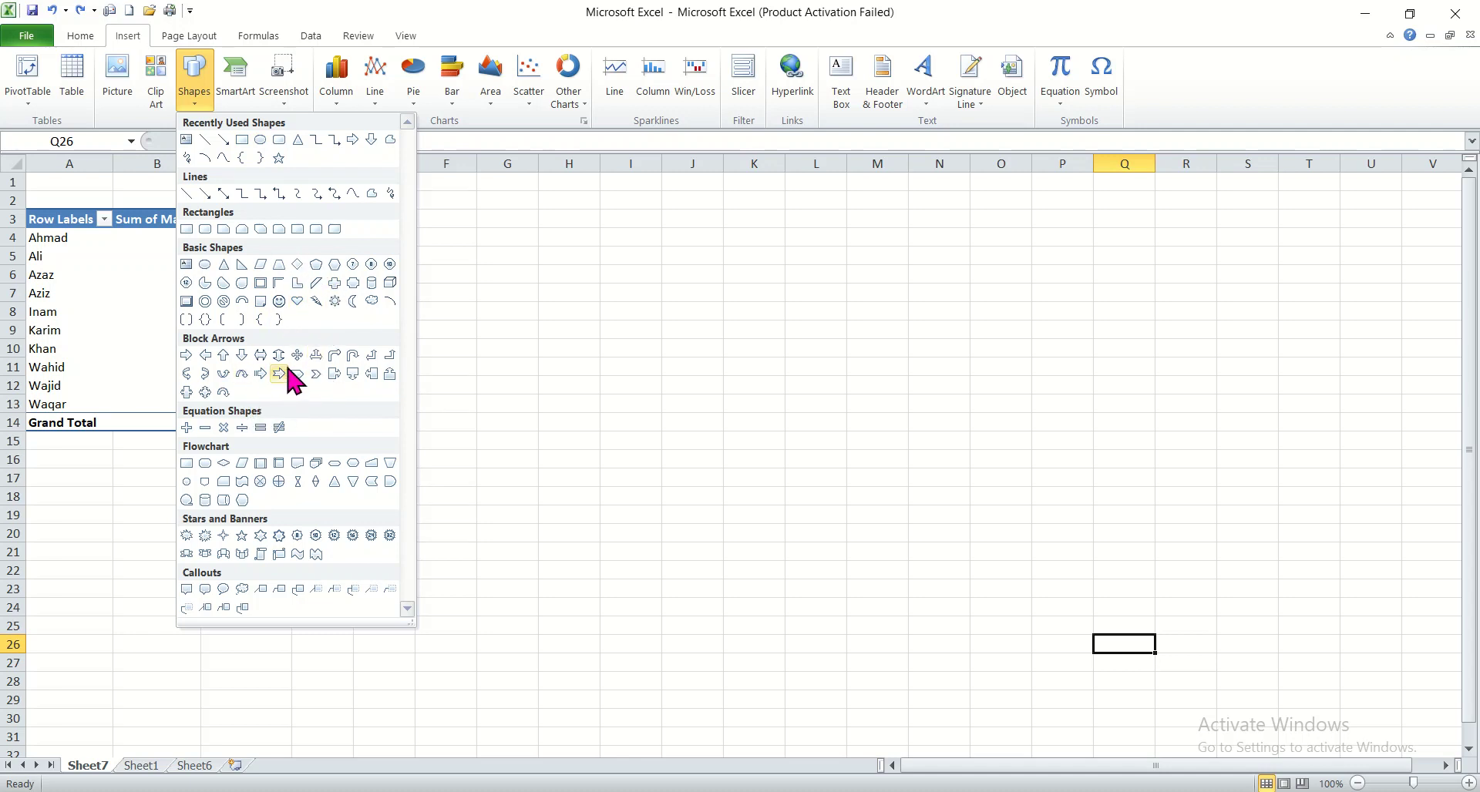
{"action": "left_click", "coordinate": [277, 483]}
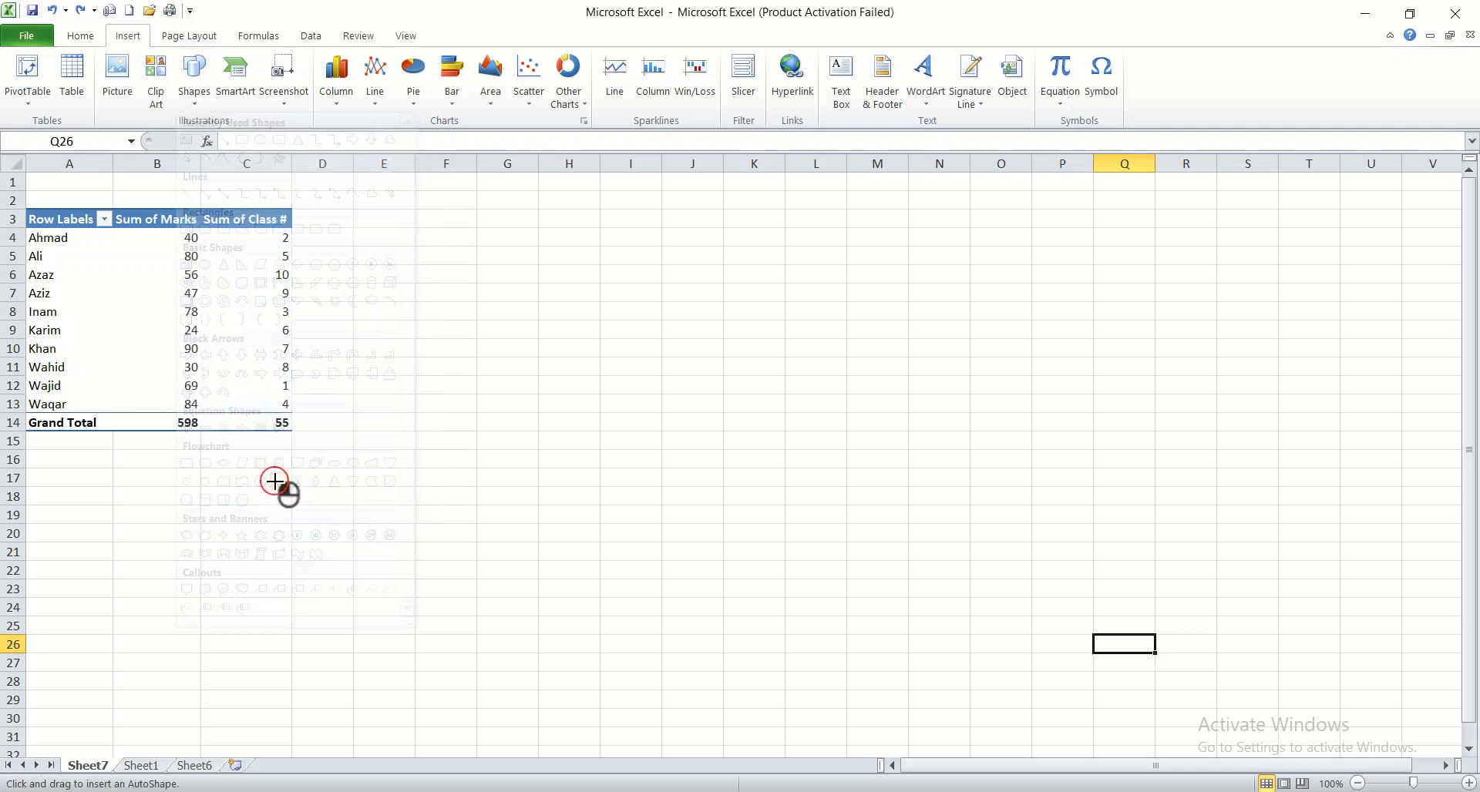
{"action": "left_click", "coordinate": [723, 380]}
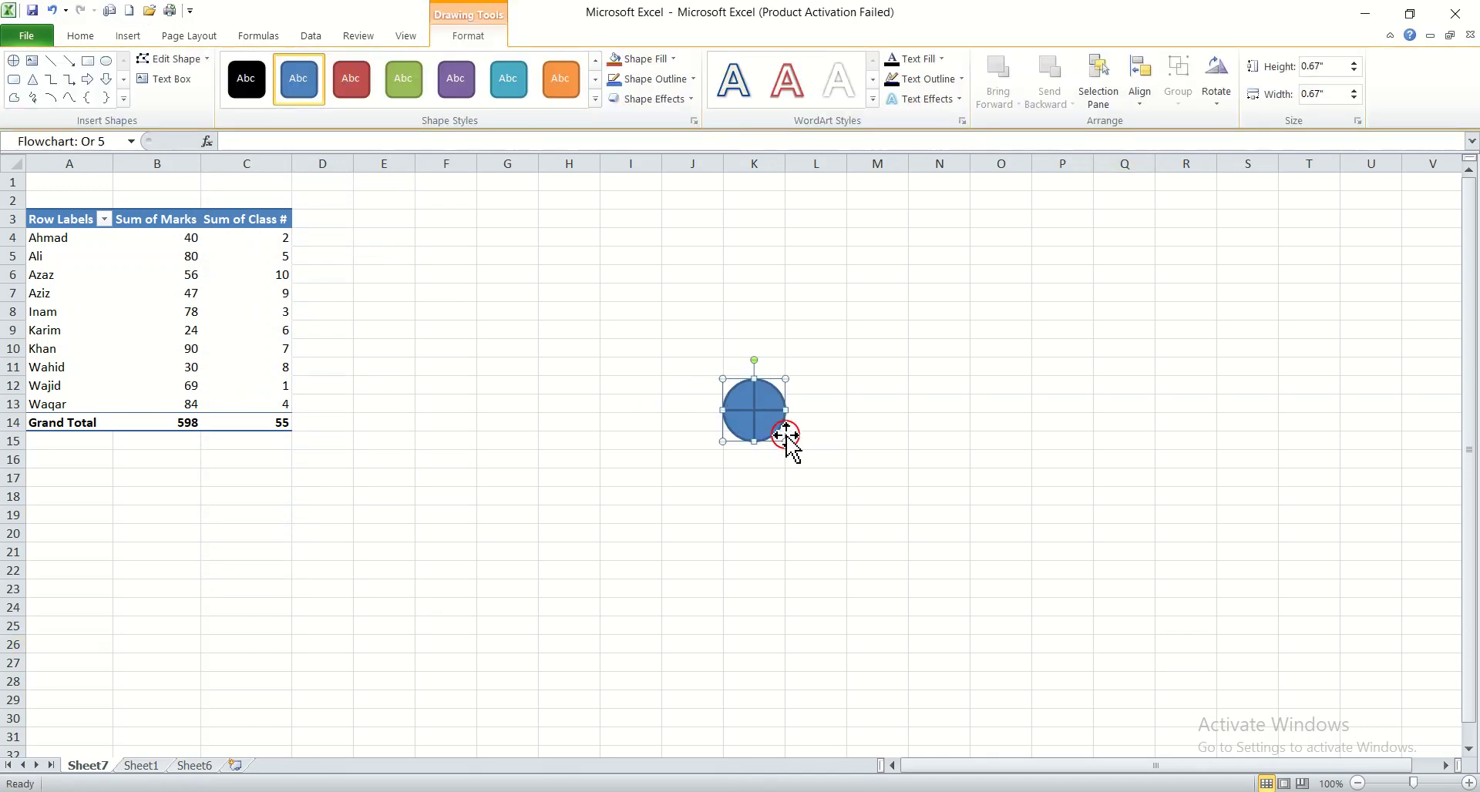
{"action": "left_click_drag", "start_coordinate": [786, 441], "coordinate": [921, 569]}
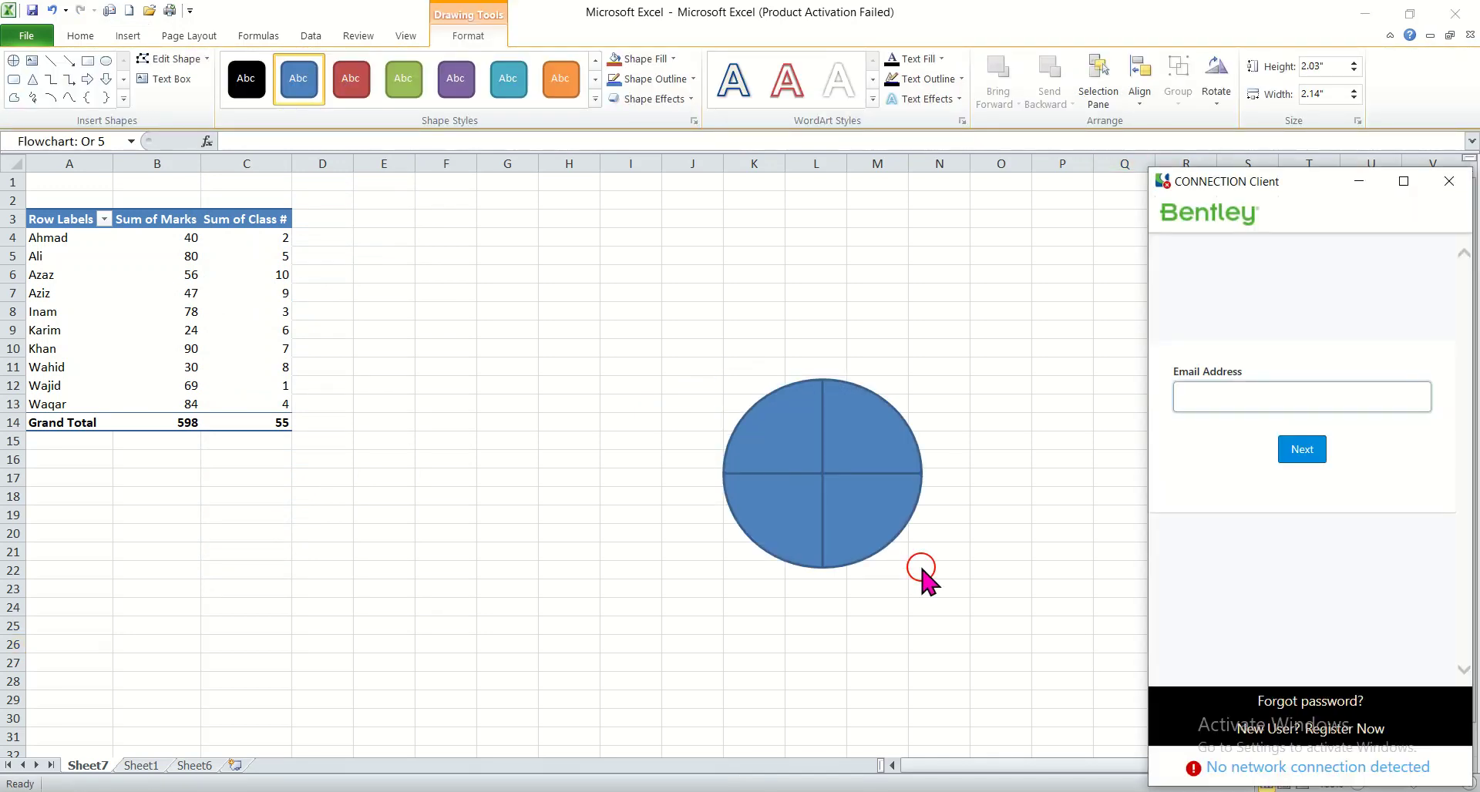
{"action": "left_click", "coordinate": [869, 530]}
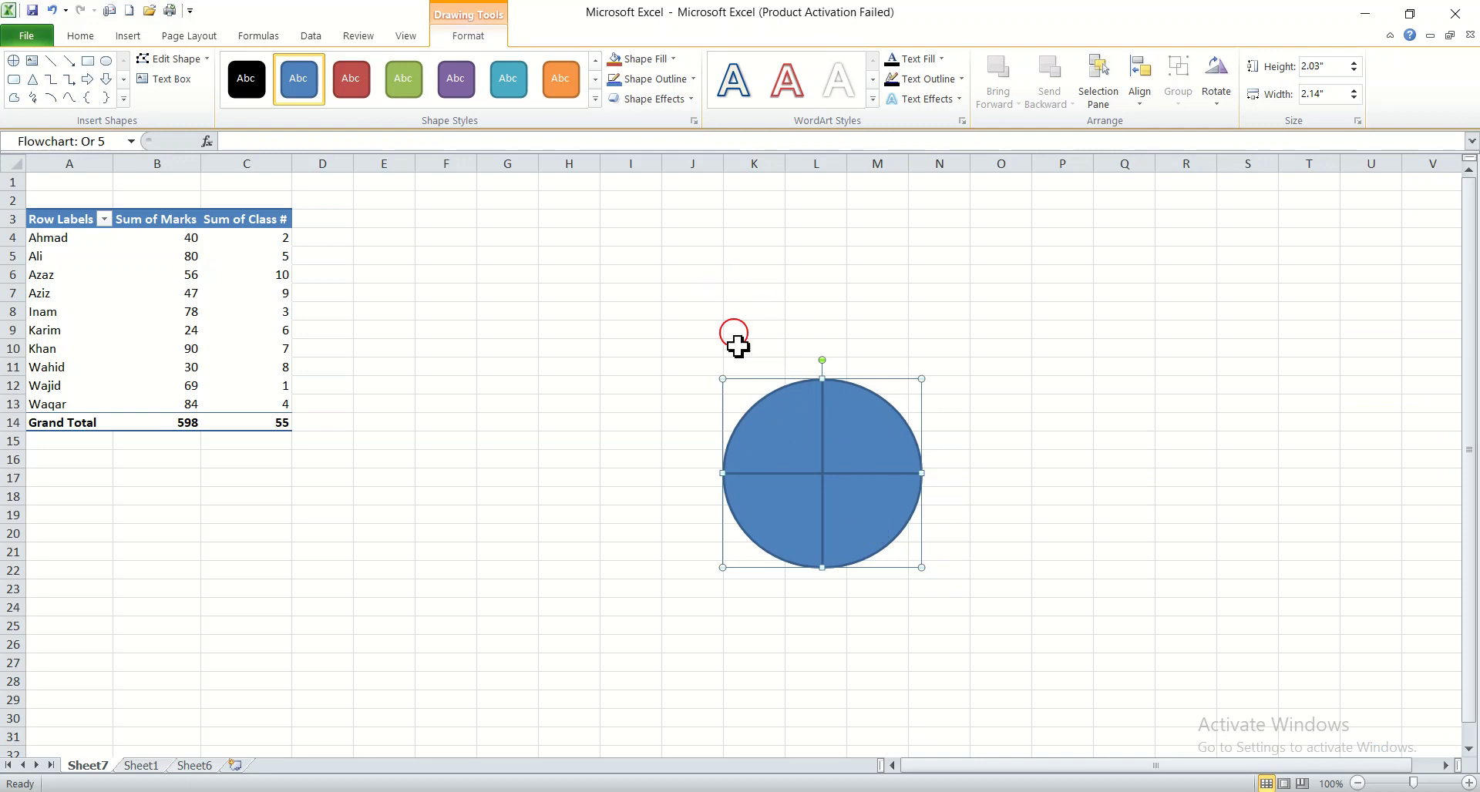
Move the Or shape beside the PivotTable and delete it
{"action": "left_click_drag", "start_coordinate": [765, 407], "coordinate": [404, 260]}
{"action": "left_click", "coordinate": [788, 367]}
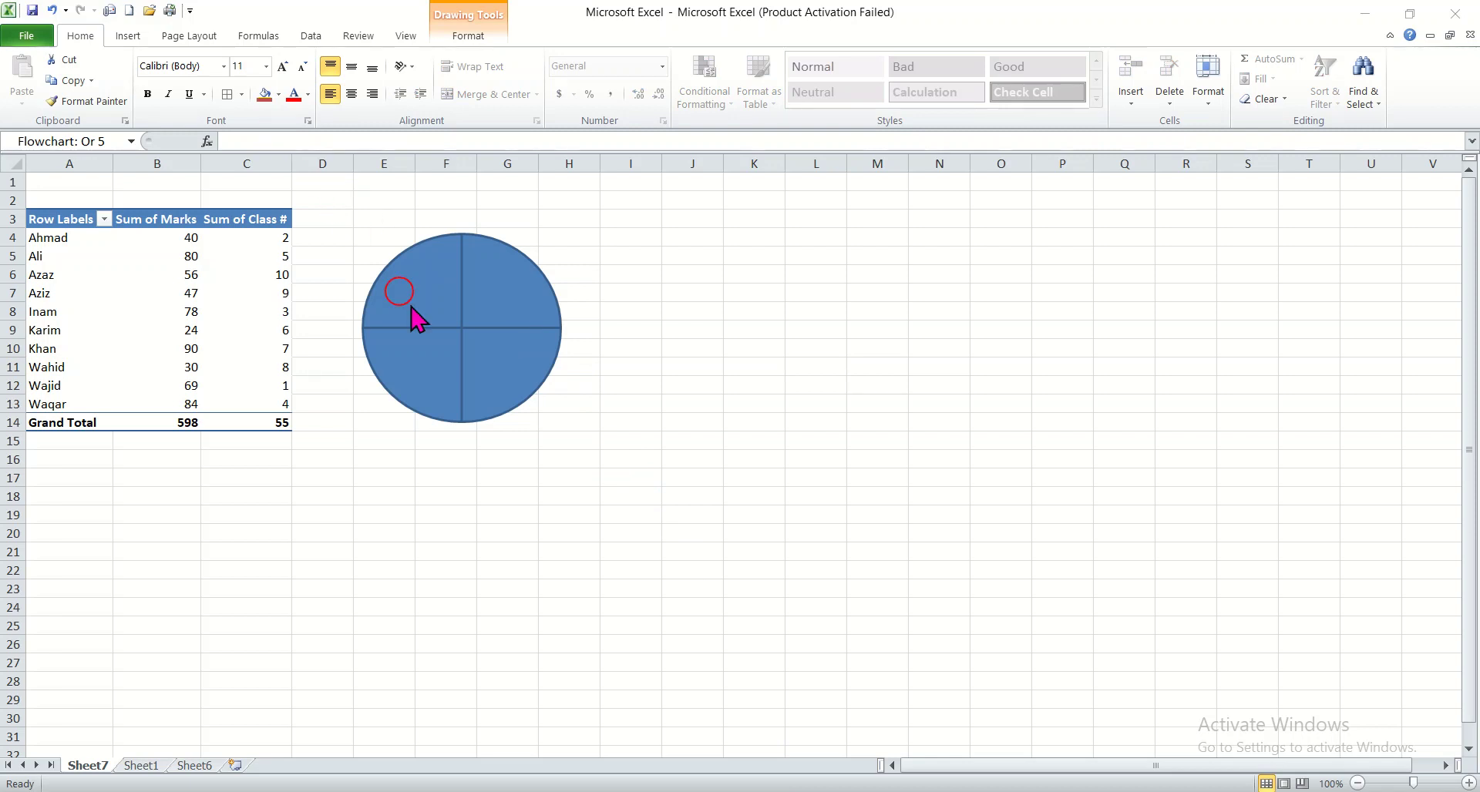
{"action": "key", "text": "Delete"}
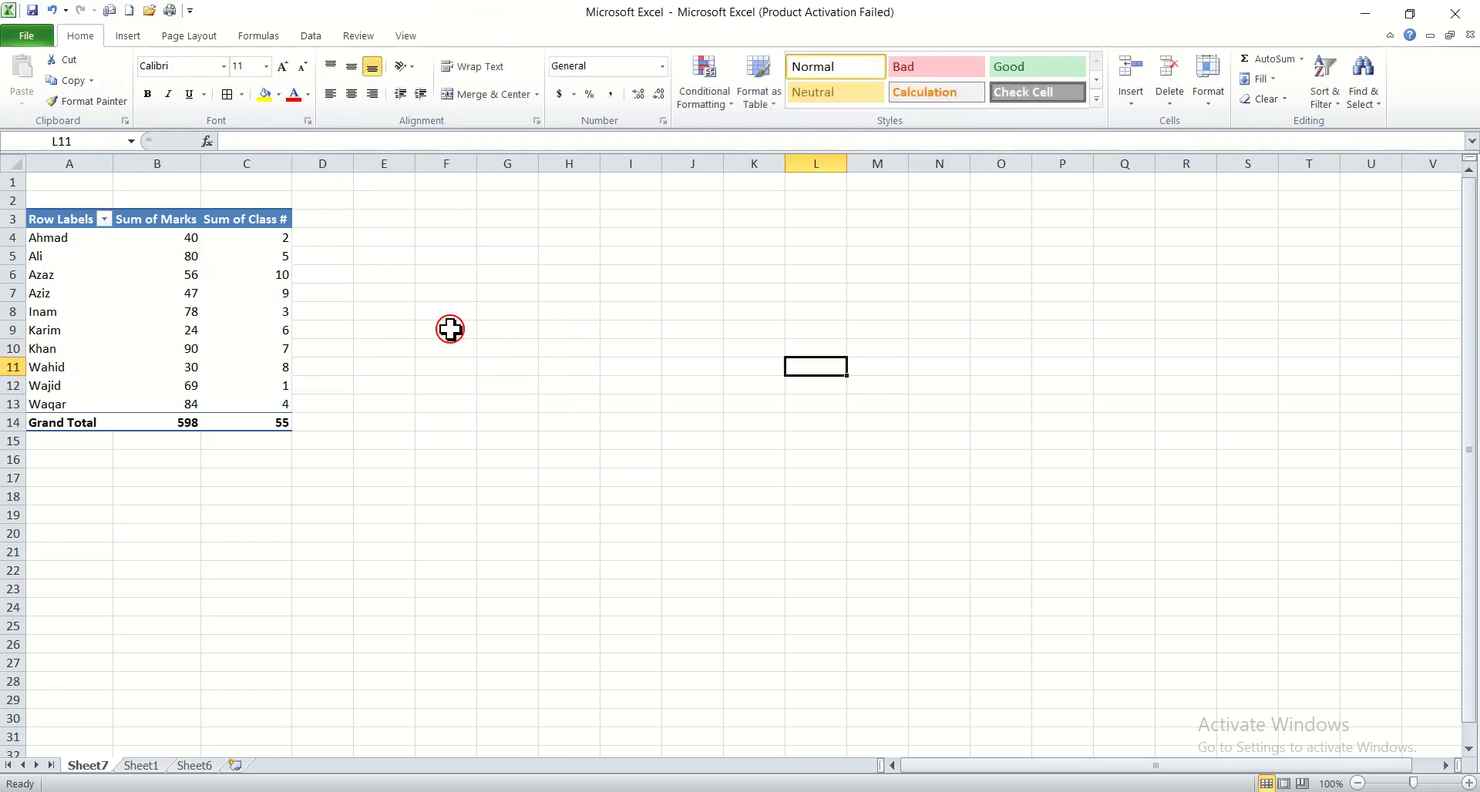
Insert a Segmented Cycle SmartArt graphic from the Cycle category
{"action": "left_click", "coordinate": [126, 36]}
{"action": "left_click", "coordinate": [223, 91]}
{"action": "left_click", "coordinate": [237, 83]}
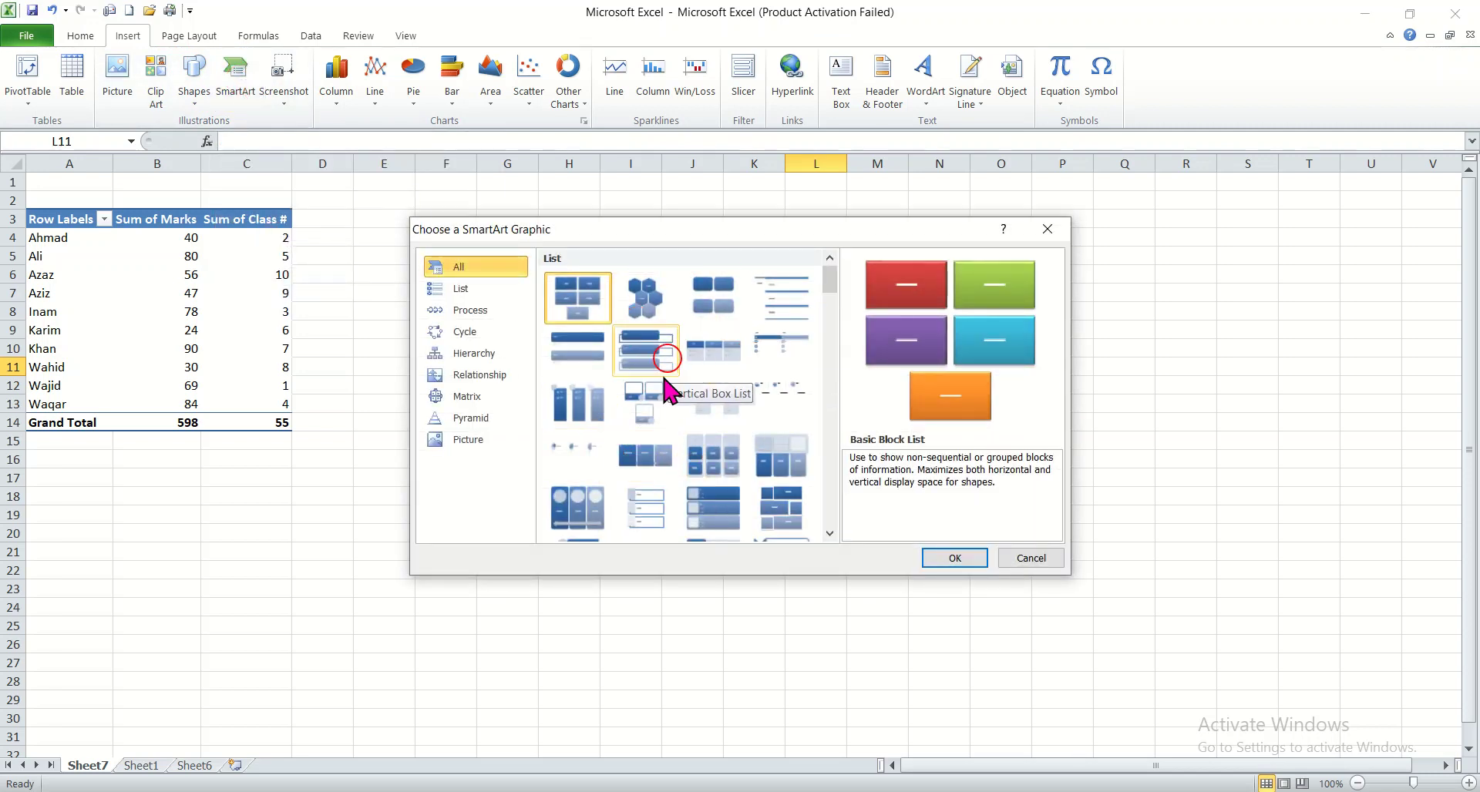
{"action": "left_click_drag", "start_coordinate": [835, 282], "coordinate": [843, 400]}
{"action": "left_click", "coordinate": [466, 353]}
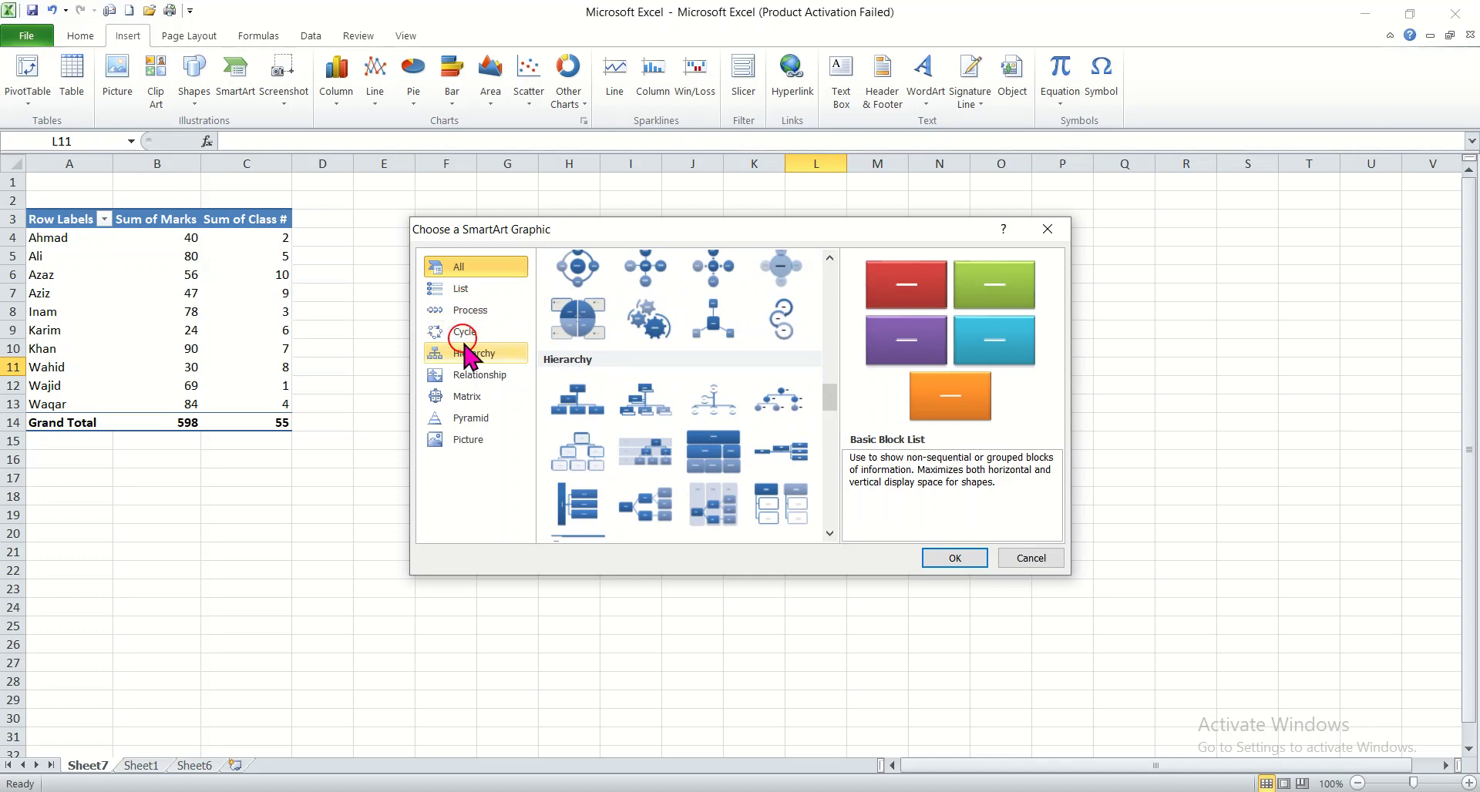
{"action": "left_click", "coordinate": [463, 331]}
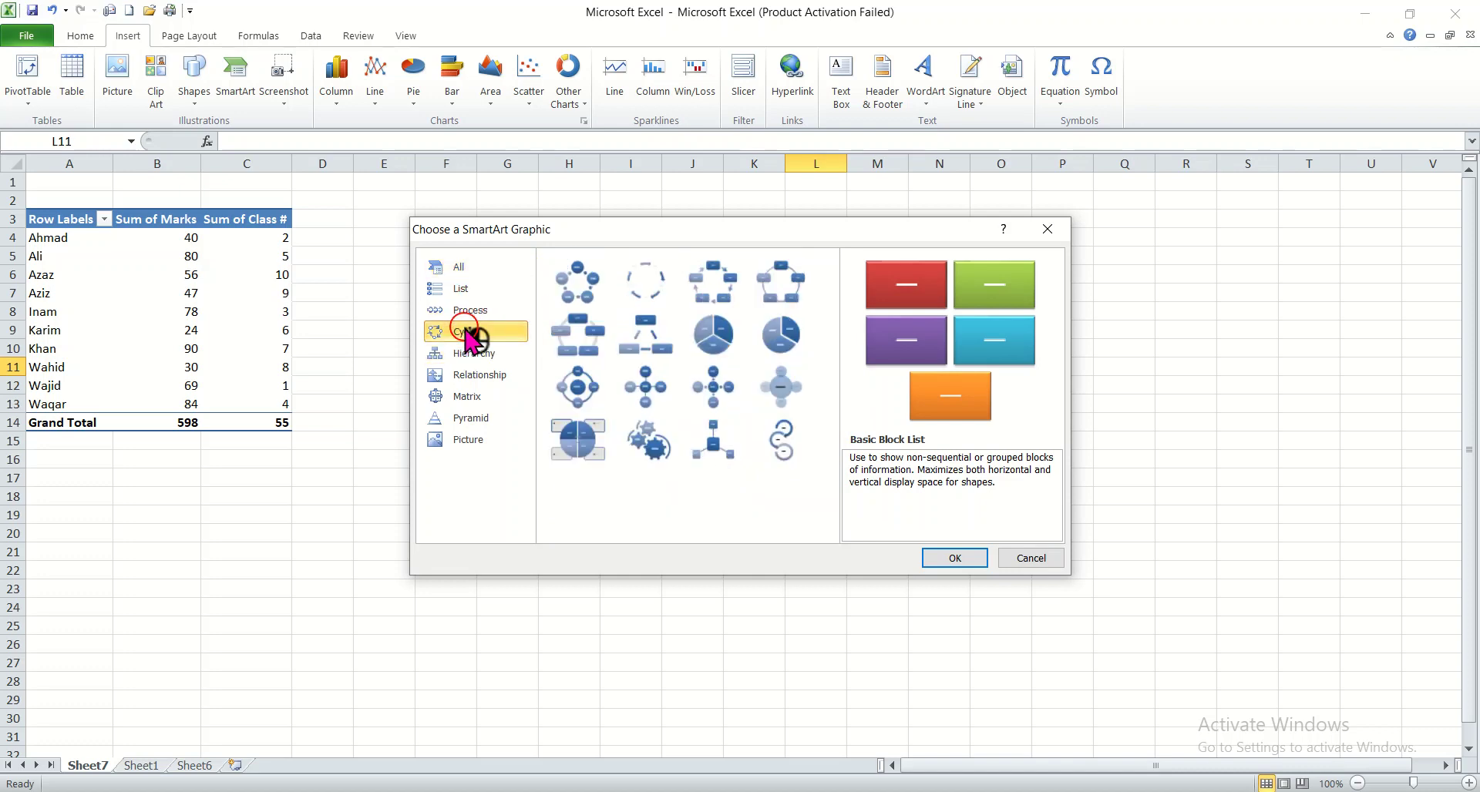
{"action": "left_click", "coordinate": [736, 339]}
{"action": "left_click", "coordinate": [945, 554]}
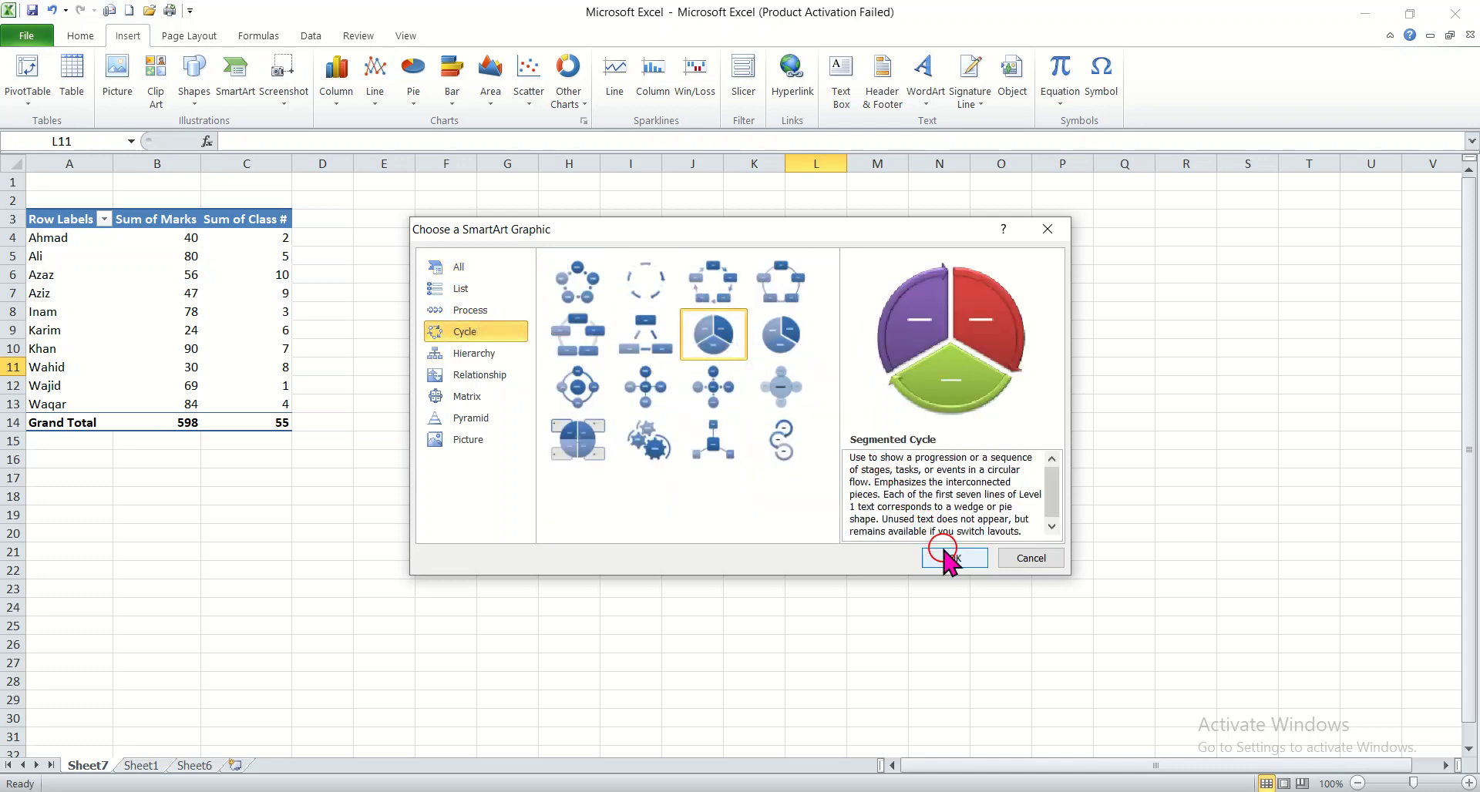
Select each text placeholder of the SmartArt segments in turn, then deselect the graphic
{"action": "left_click", "coordinate": [668, 429]}
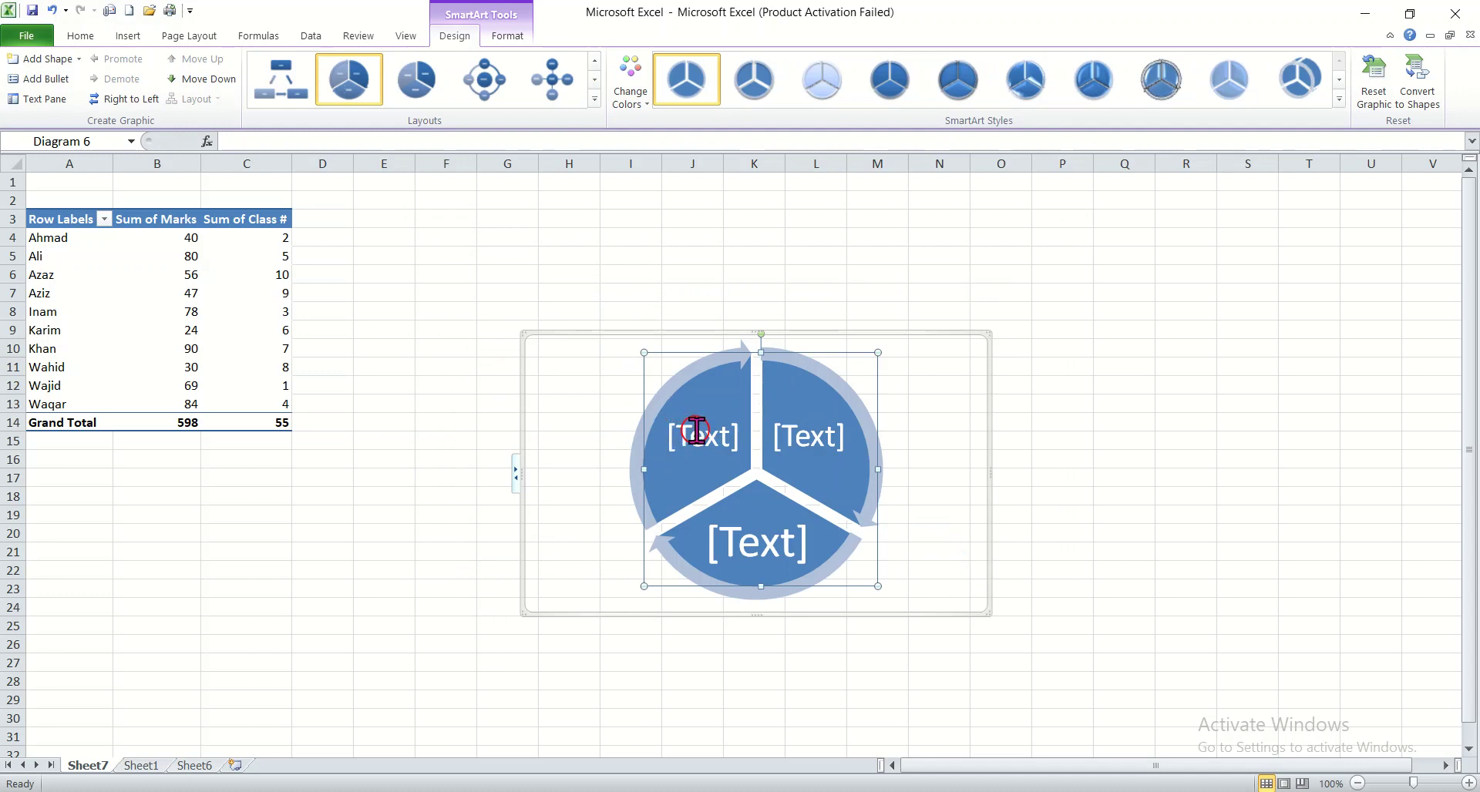
{"action": "left_click", "coordinate": [801, 433]}
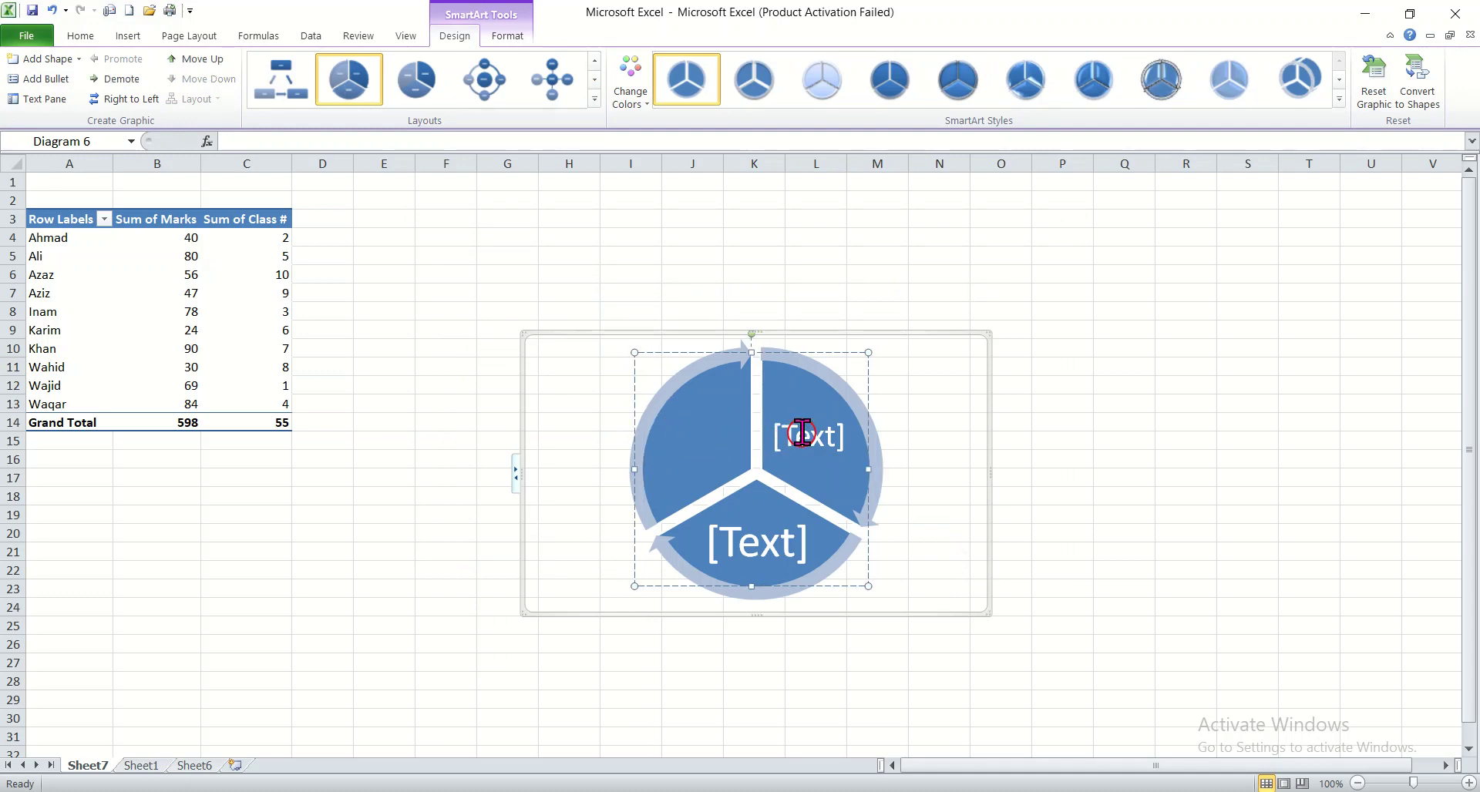
{"action": "left_click", "coordinate": [771, 546]}
{"action": "left_click", "coordinate": [783, 425]}
{"action": "left_click", "coordinate": [440, 489]}
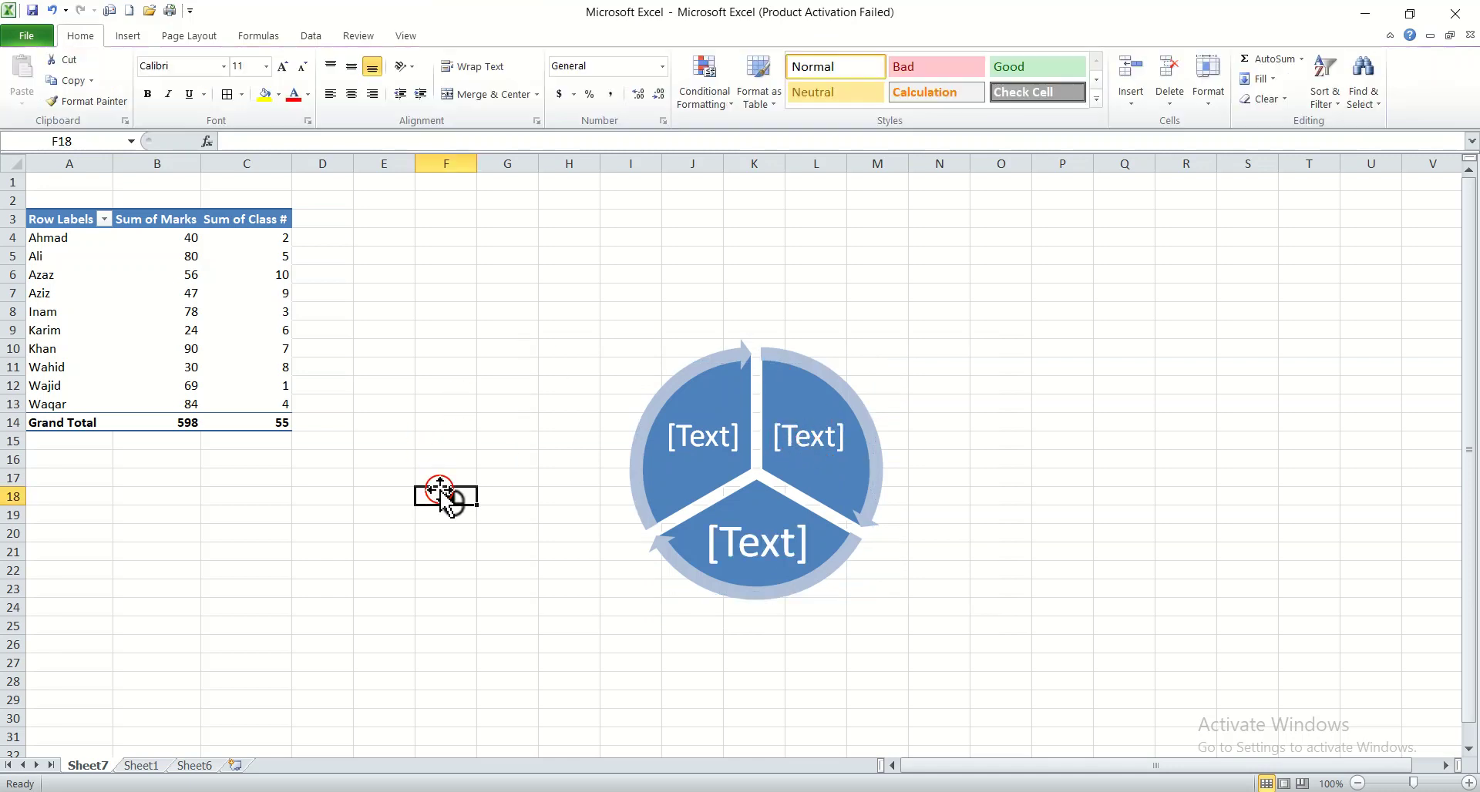
Undo the SmartArt insertion and the Or shape's deletion, move, resize and insertion
{"action": "key", "text": "ctrl+z"}
{"action": "key", "text": "ctrl+z"}
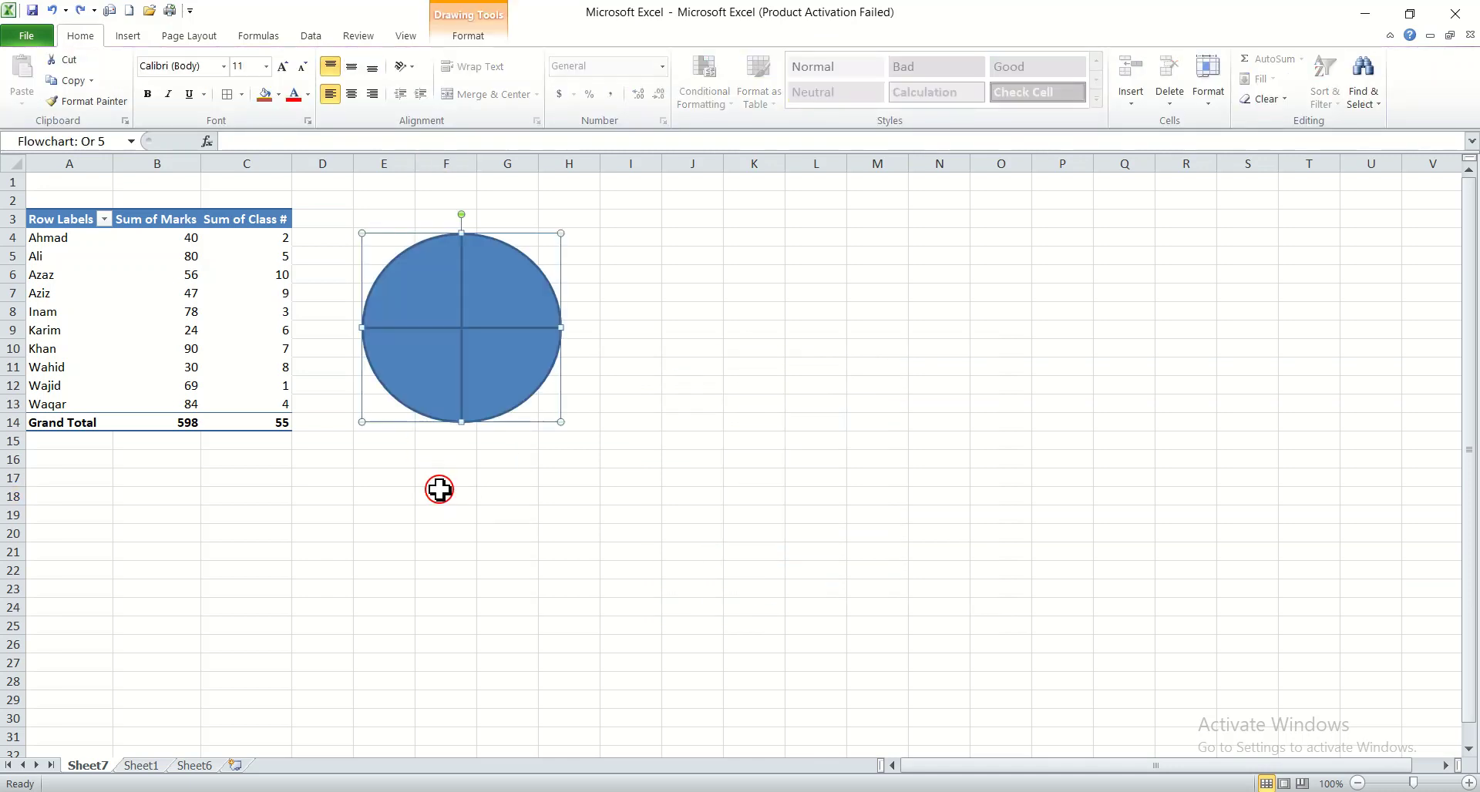
{"action": "key", "text": "ctrl+z"}
{"action": "key", "text": "ctrl+z"}
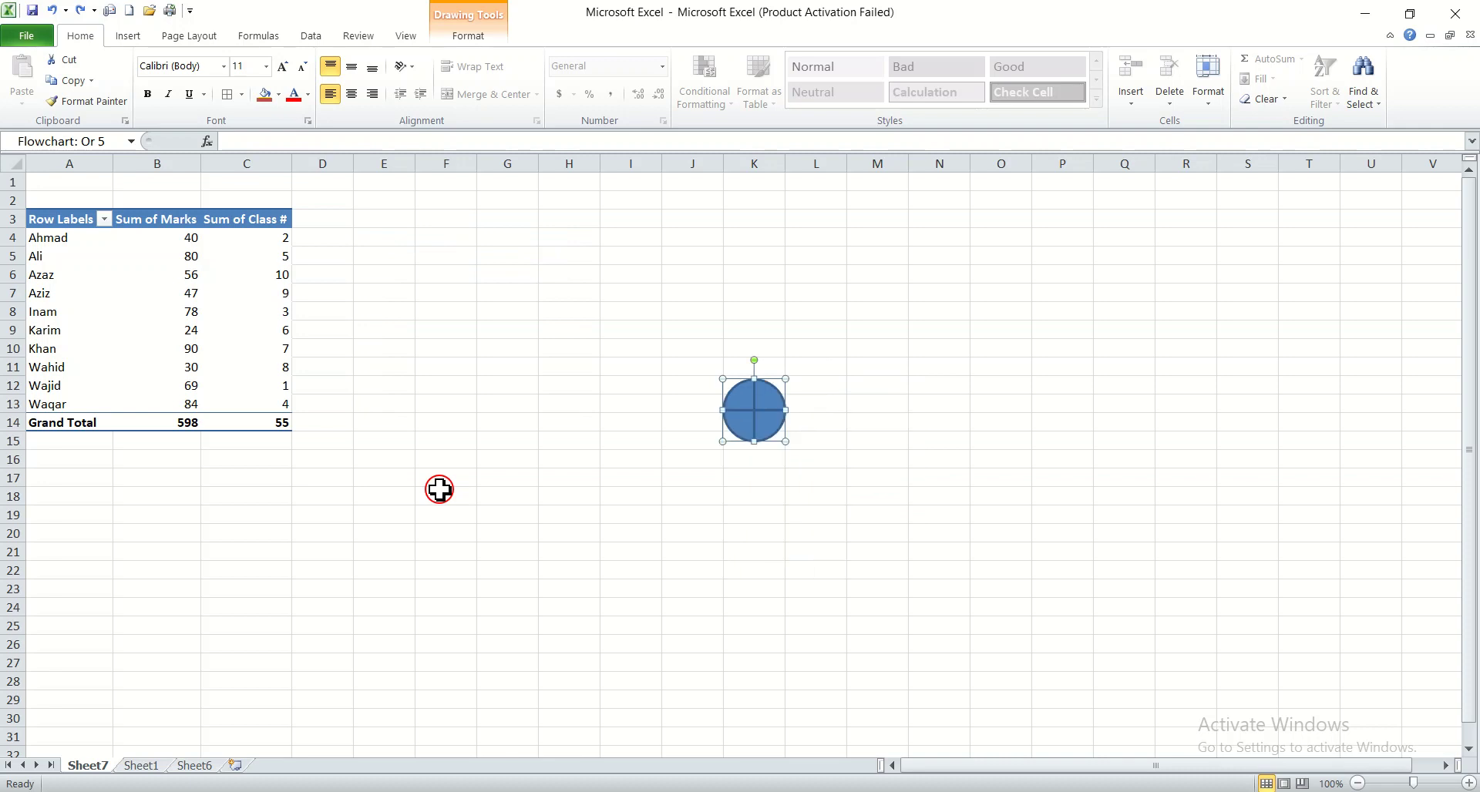
{"action": "key", "text": "ctrl+z"}
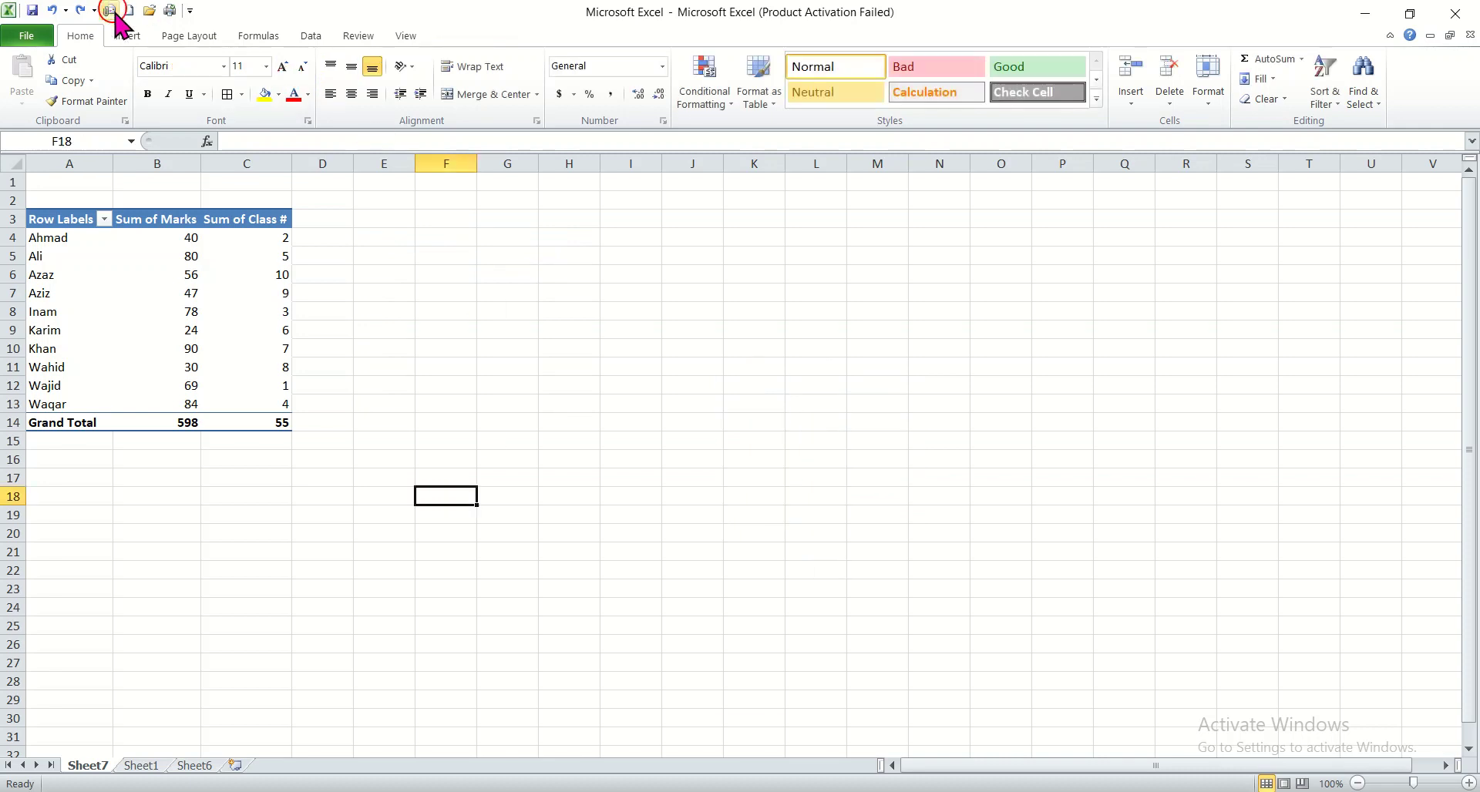
Insert a screen clipping of part of the desktop and move it beside the PivotTable
{"action": "left_click", "coordinate": [129, 36]}
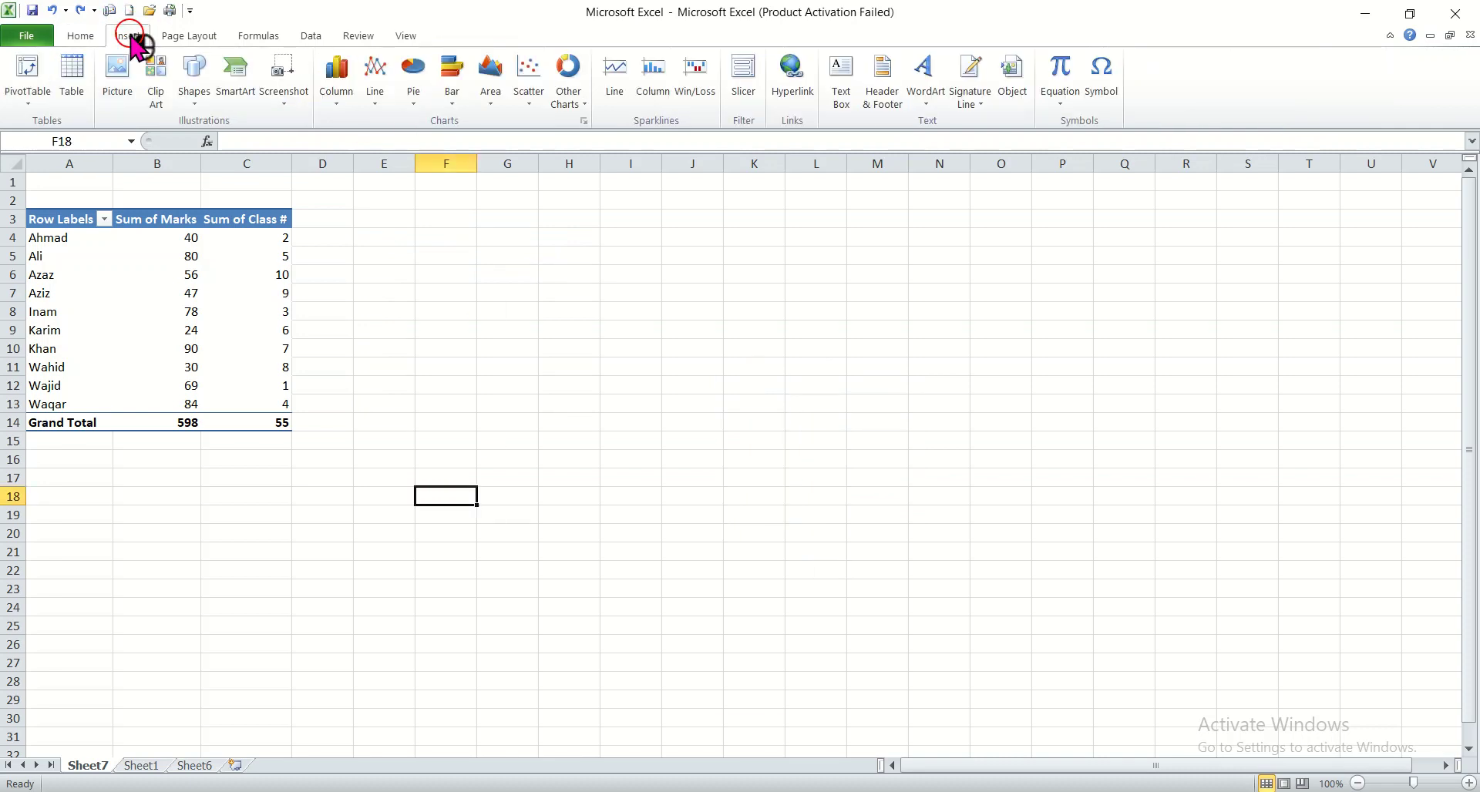
{"action": "left_click", "coordinate": [289, 86]}
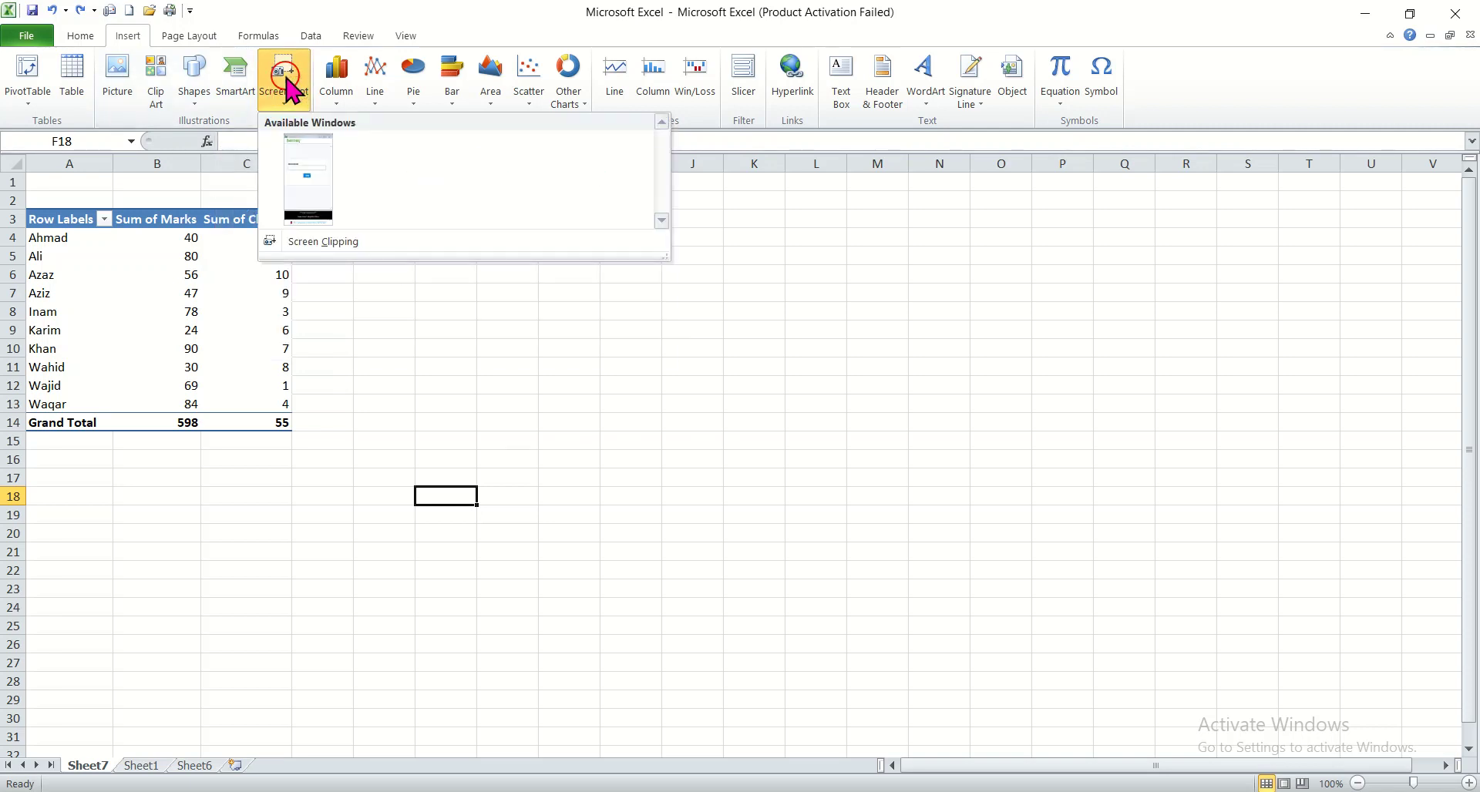
{"action": "left_click", "coordinate": [321, 243]}
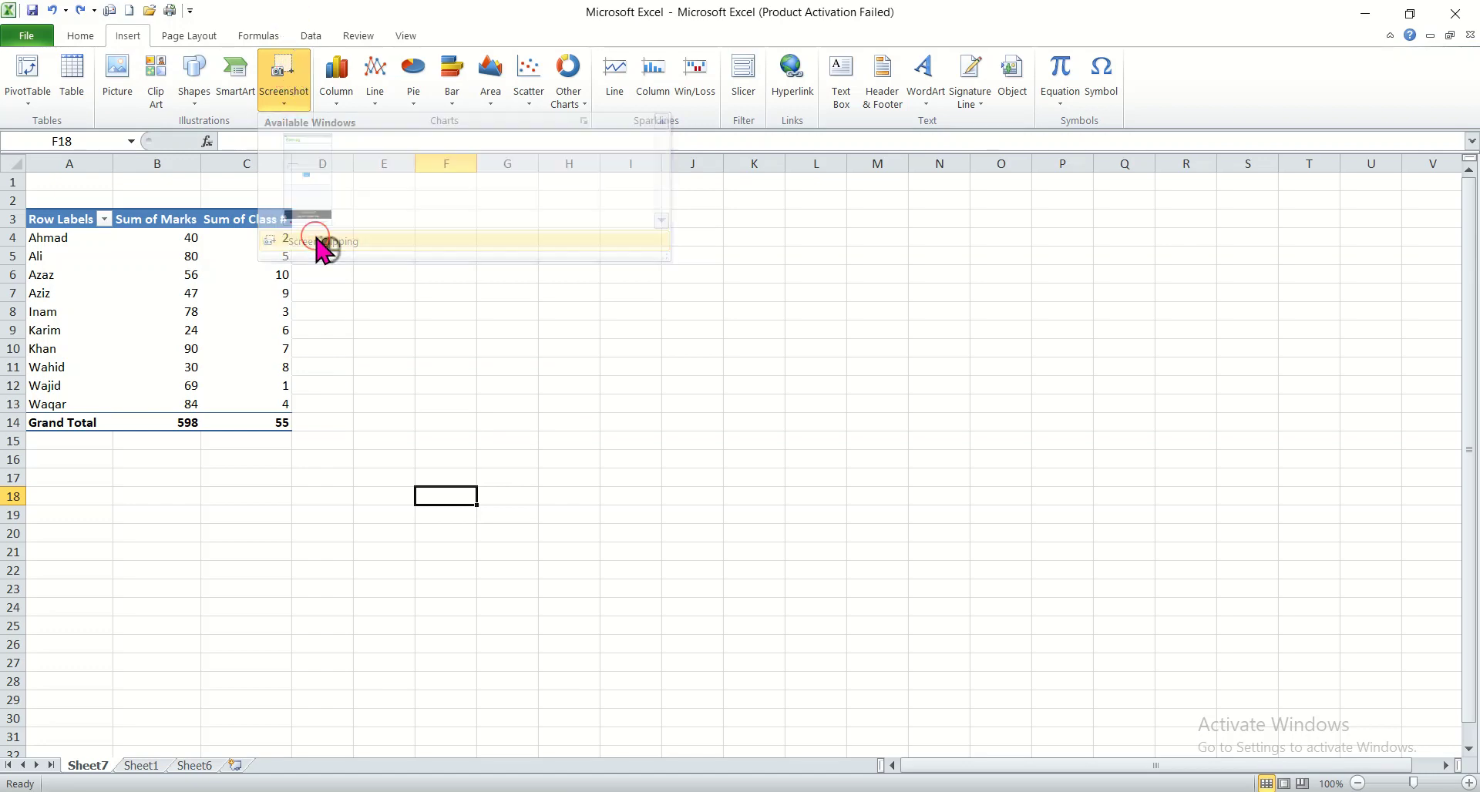
{"action": "left_click", "coordinate": [762, 183]}
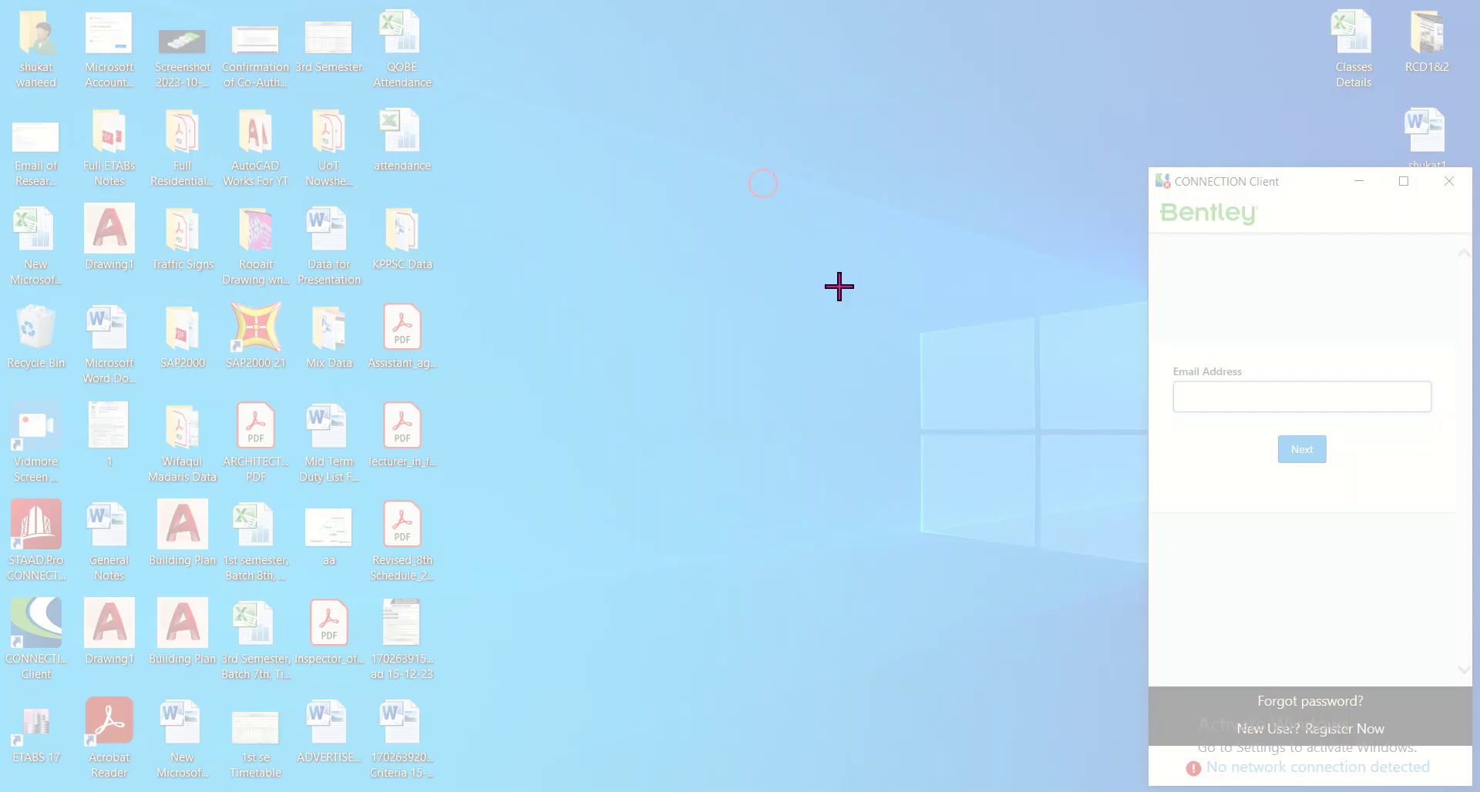
{"action": "left_click_drag", "start_coordinate": [647, 287], "coordinate": [1142, 697]}
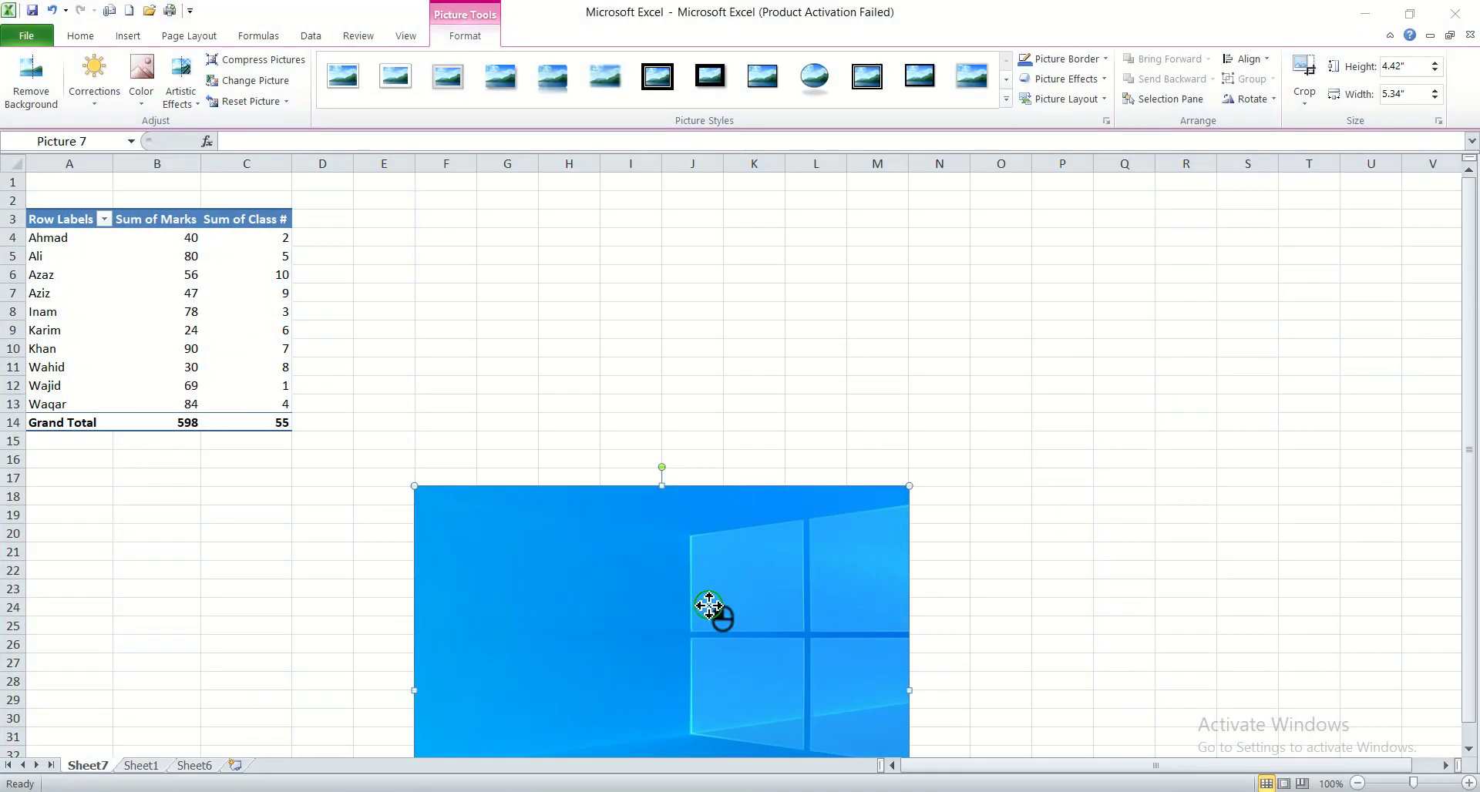
{"action": "left_click_drag", "start_coordinate": [709, 605], "coordinate": [716, 350]}
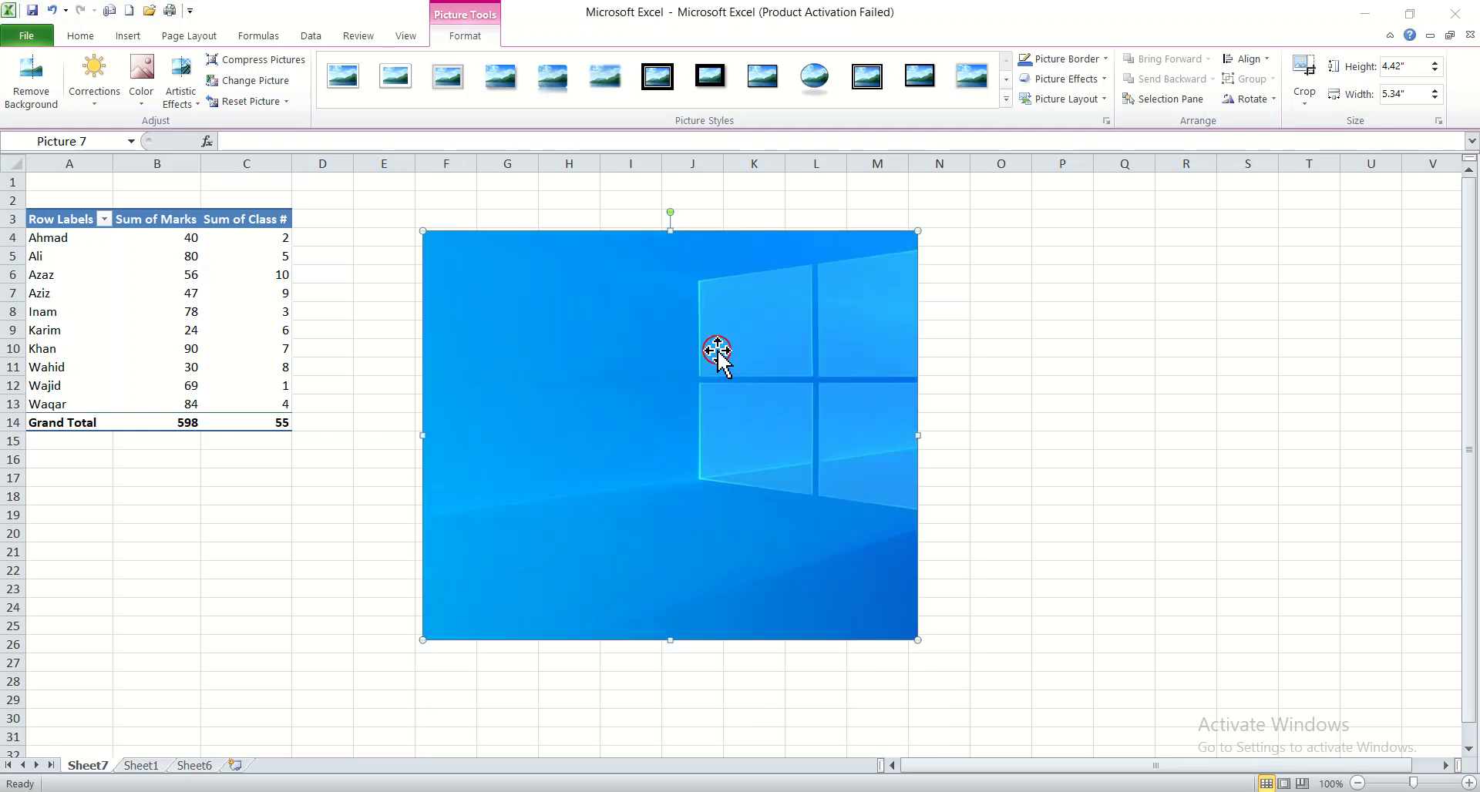
Delete the screen clipping picture
{"action": "left_click", "coordinate": [1010, 424]}
{"action": "left_click", "coordinate": [768, 408]}
{"action": "key", "text": "Delete"}
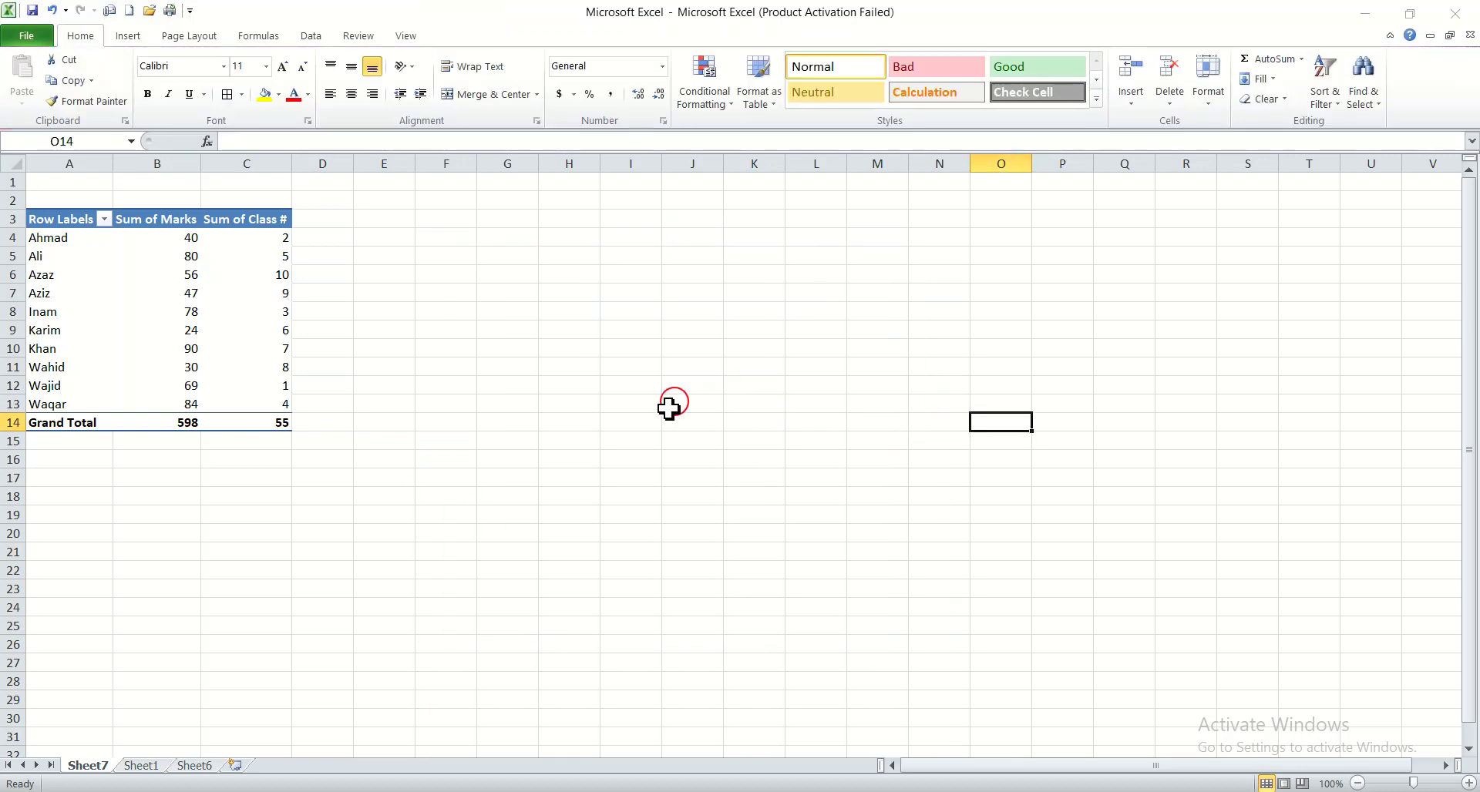
{"action": "key", "text": "ctrl+z"}
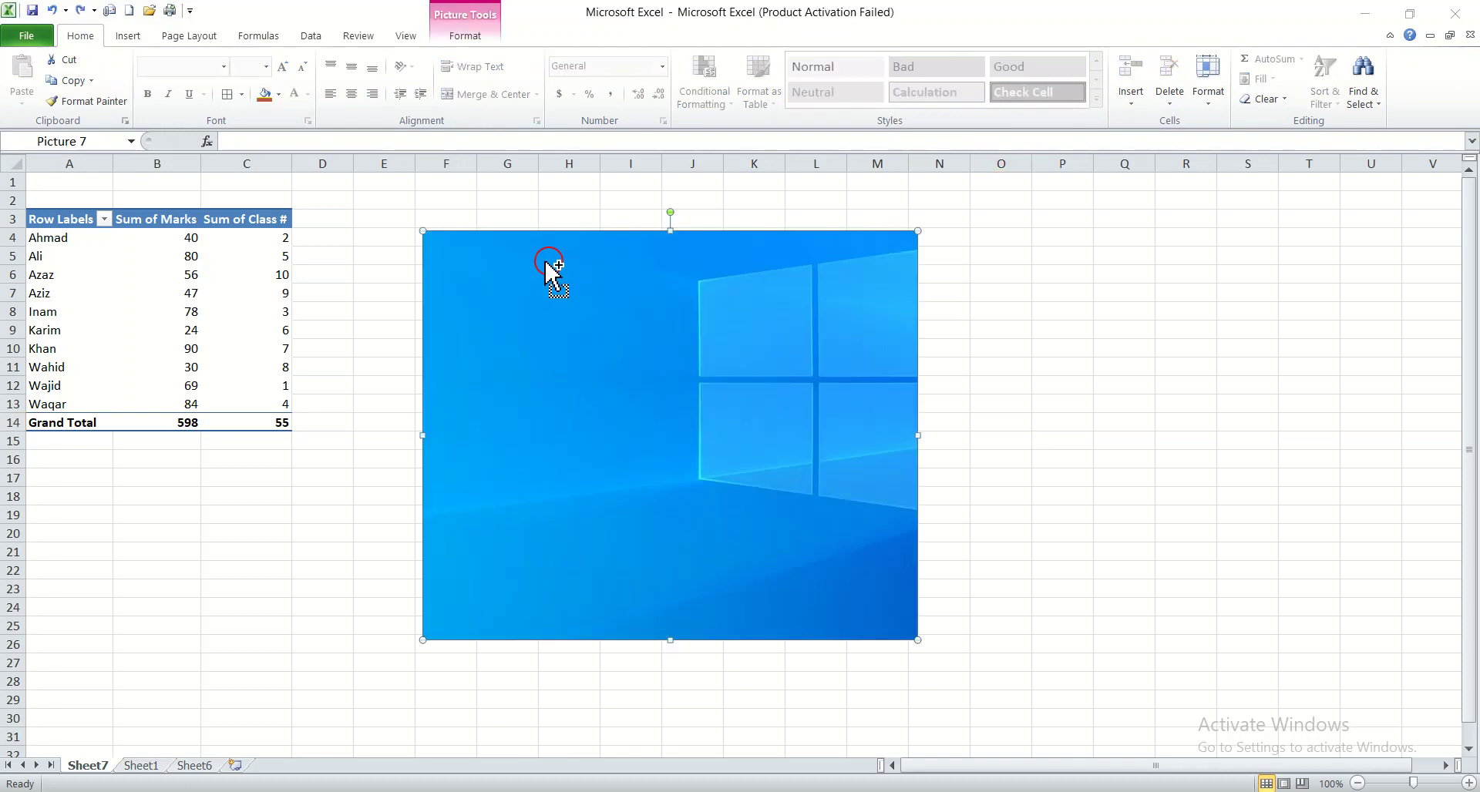
{"action": "left_click", "coordinate": [128, 35]}
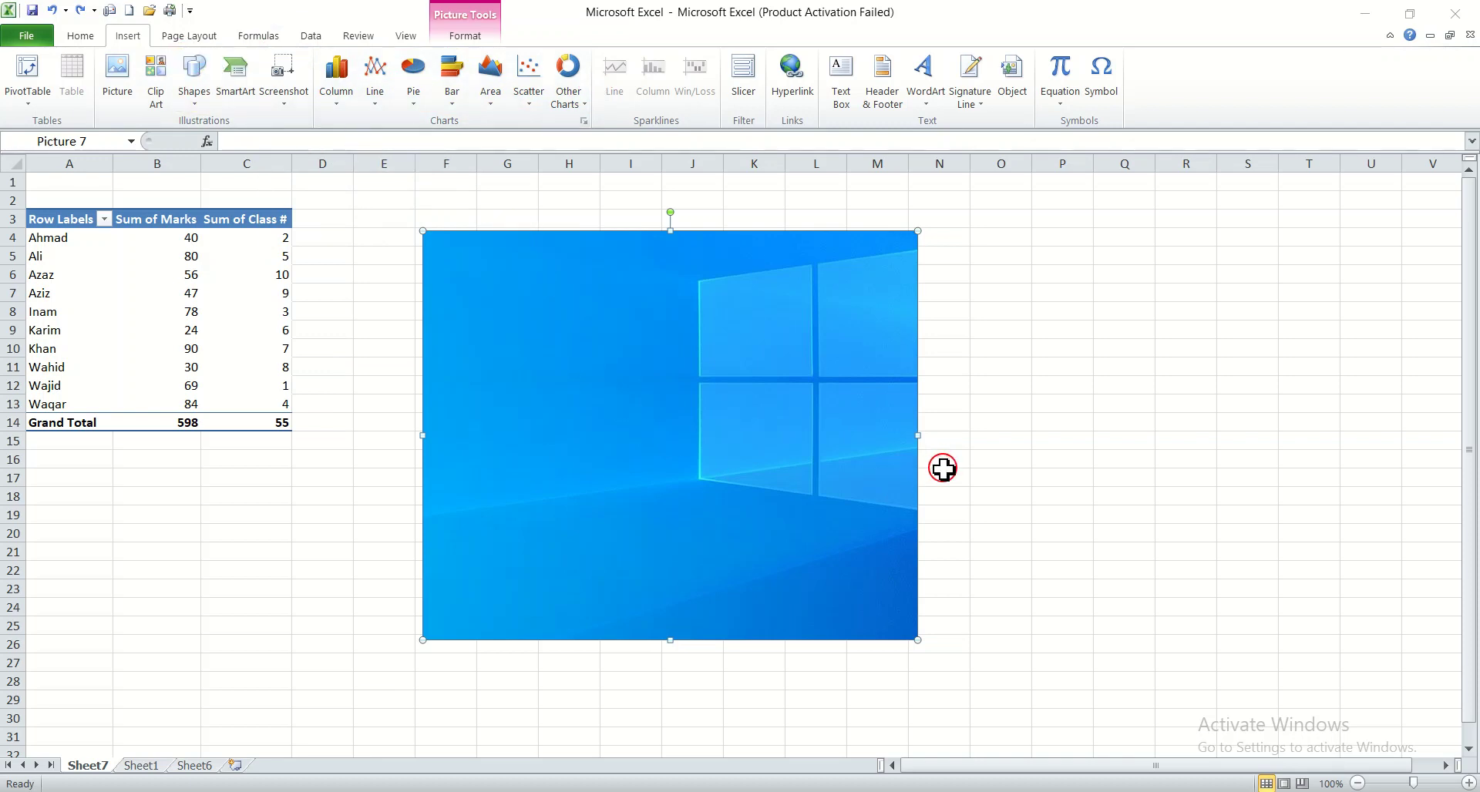
{"action": "key", "text": "Delete"}
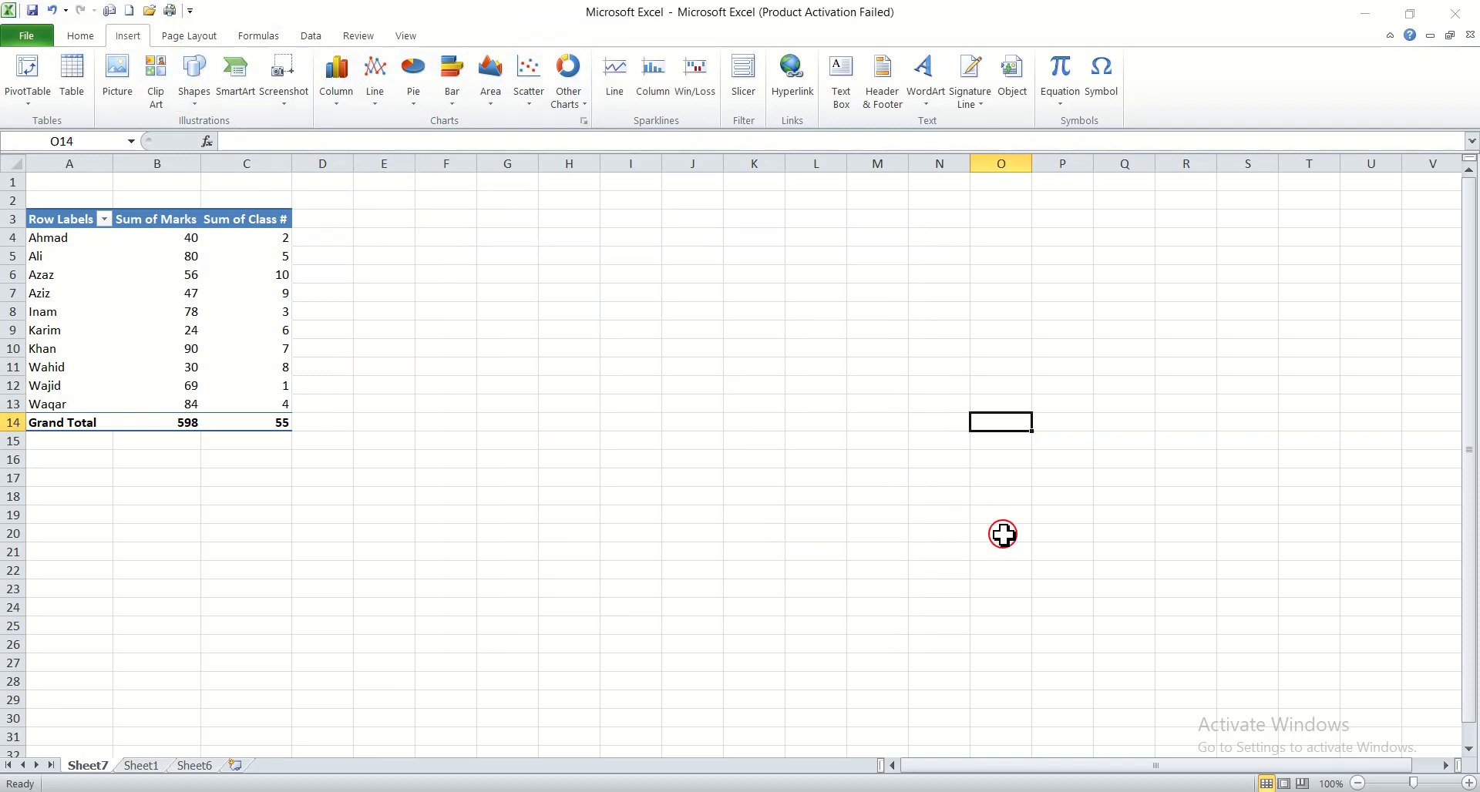